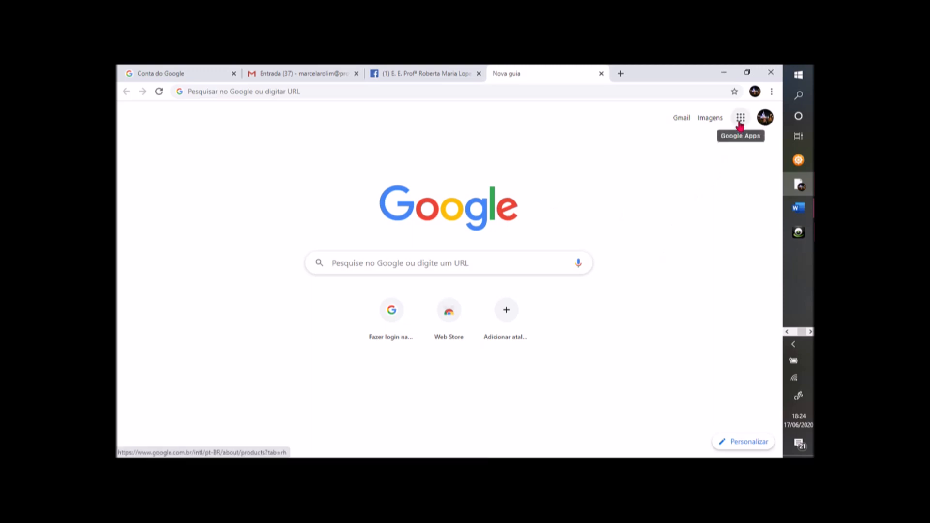
- Open Google Forms (Formulários) from the list of Google apps
click(740, 121)
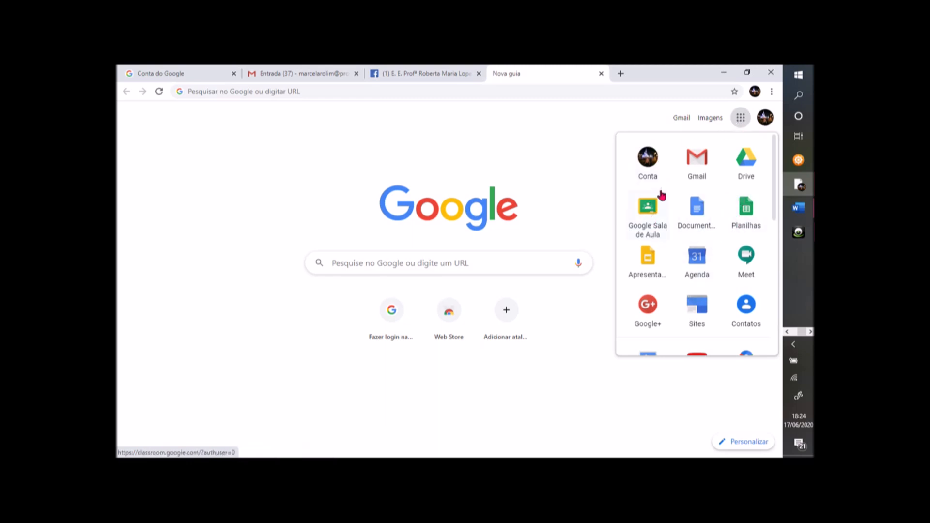
scroll(688, 205, down, 2)
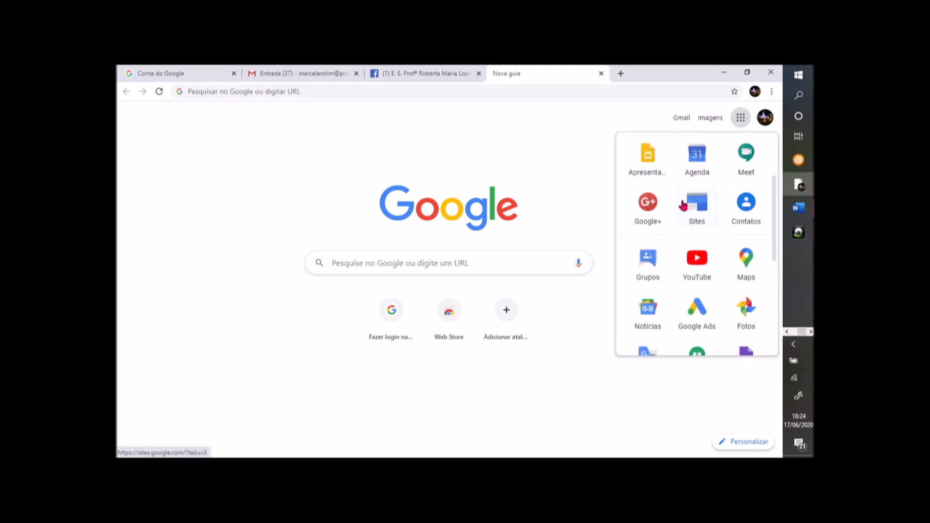
scroll(683, 205, down, 2)
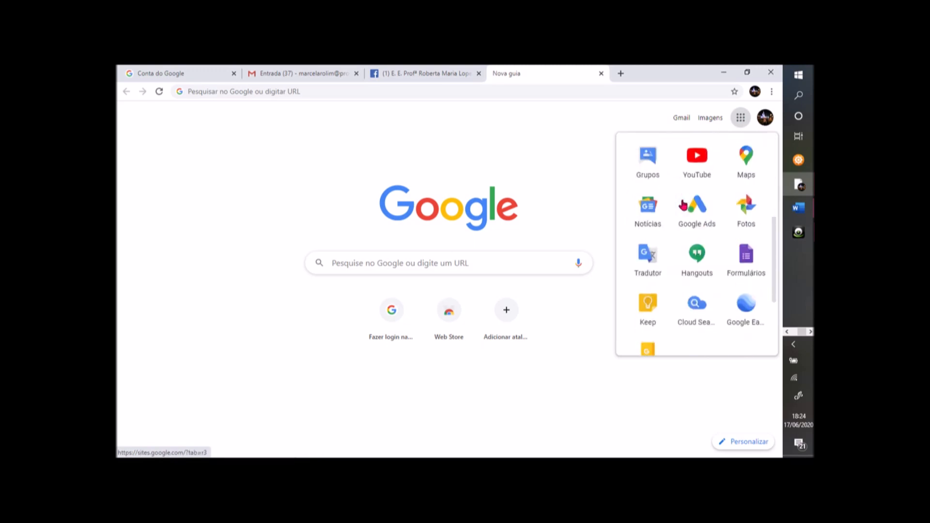
click(746, 257)
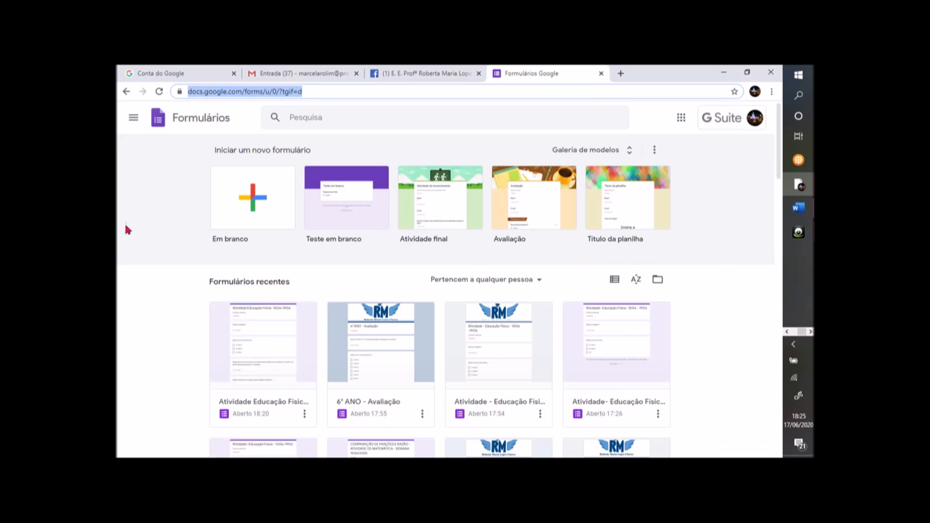
- Look through the recent forms on the Forms home page
scroll(126, 227, down, 1)
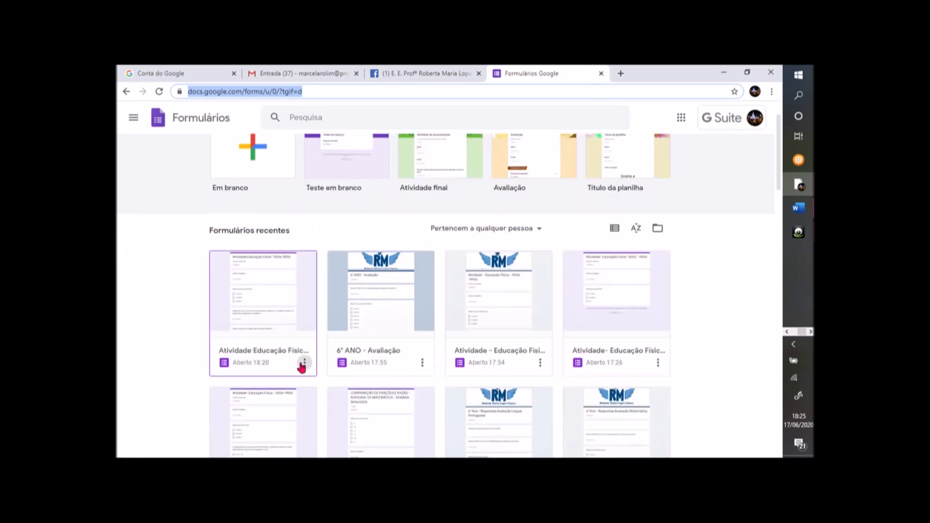
scroll(301, 368, down, 2)
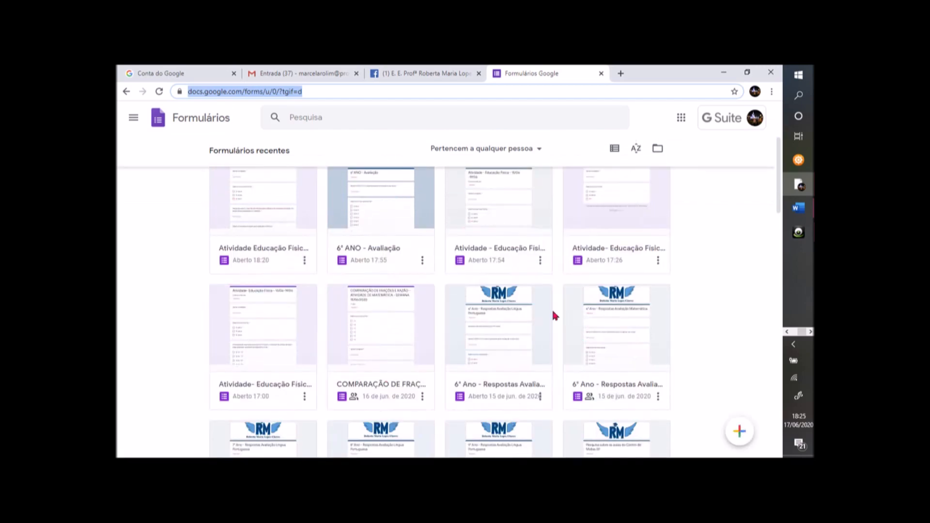
scroll(508, 339, up, 2)
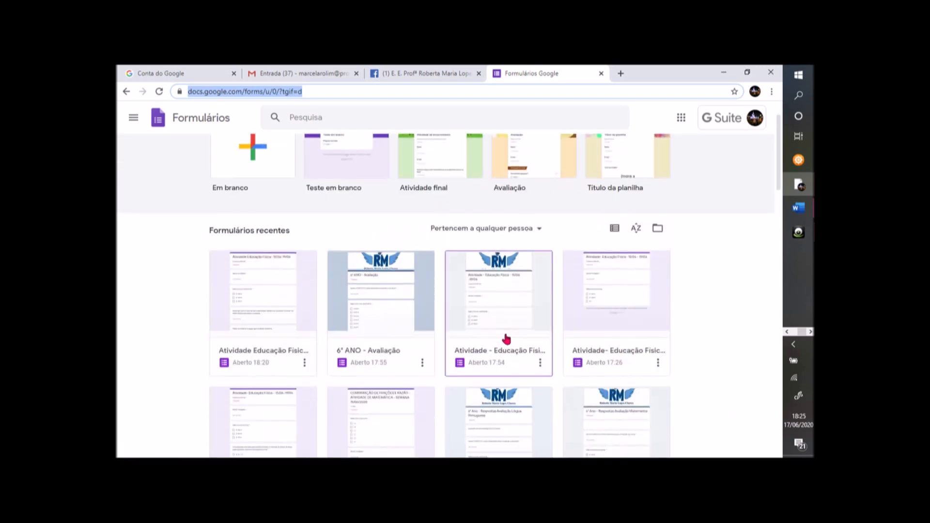
scroll(506, 339, down, 2)
scroll(505, 338, up, 1)
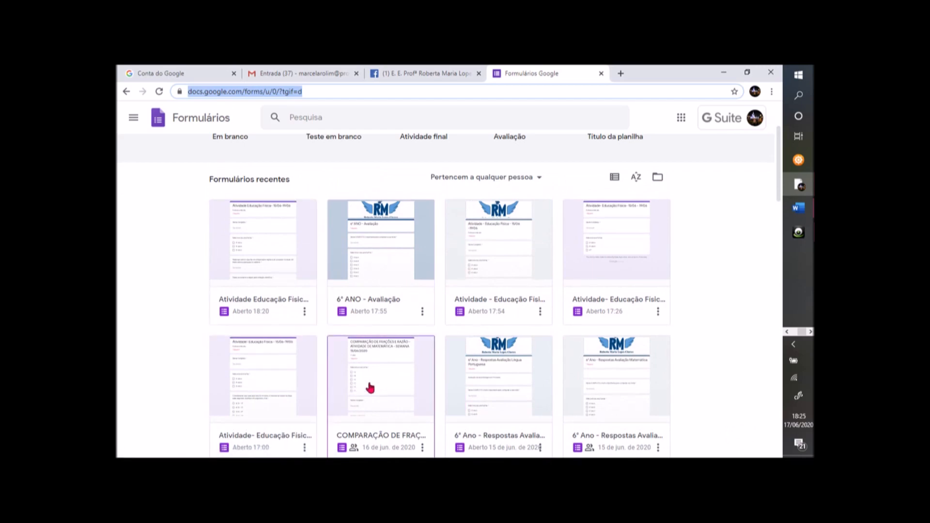
scroll(368, 385, up, 1)
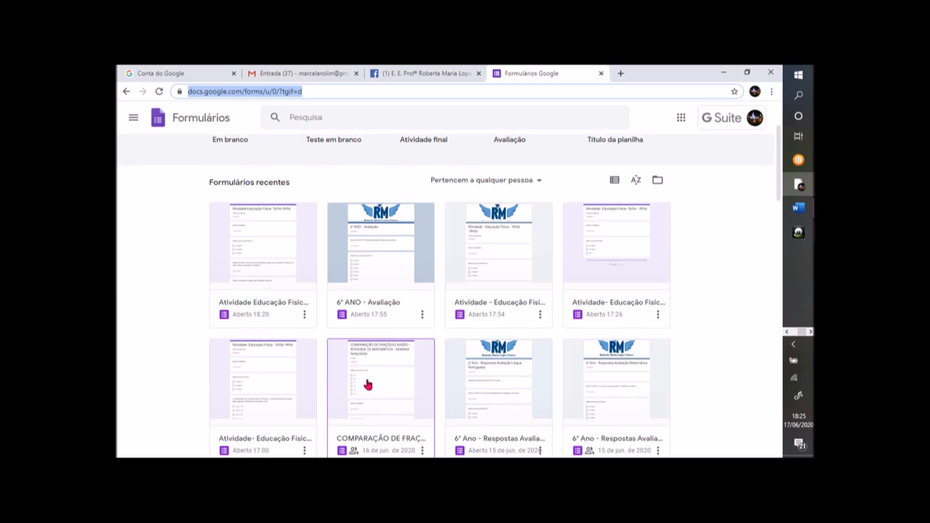
scroll(368, 385, up, 2)
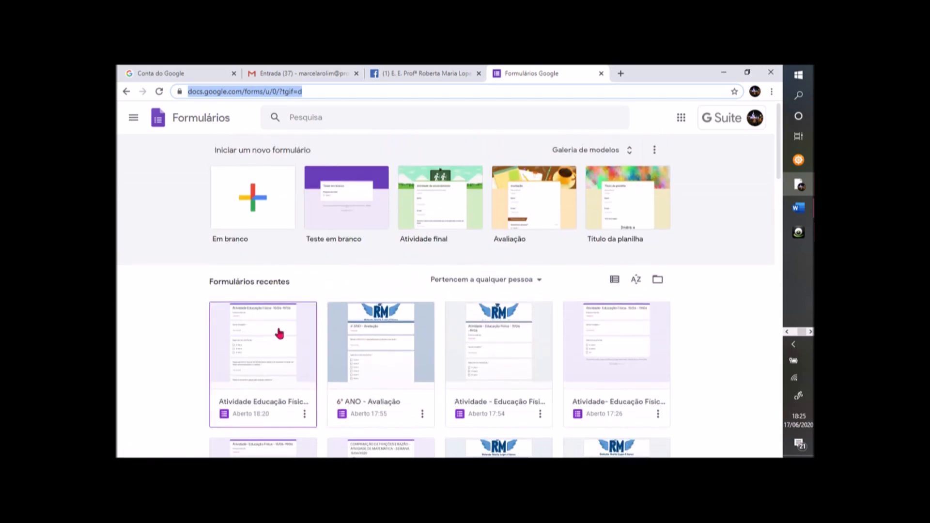
- Create a blank form and title it "Atividade Educação Física- 15/06-19/06"
click(247, 201)
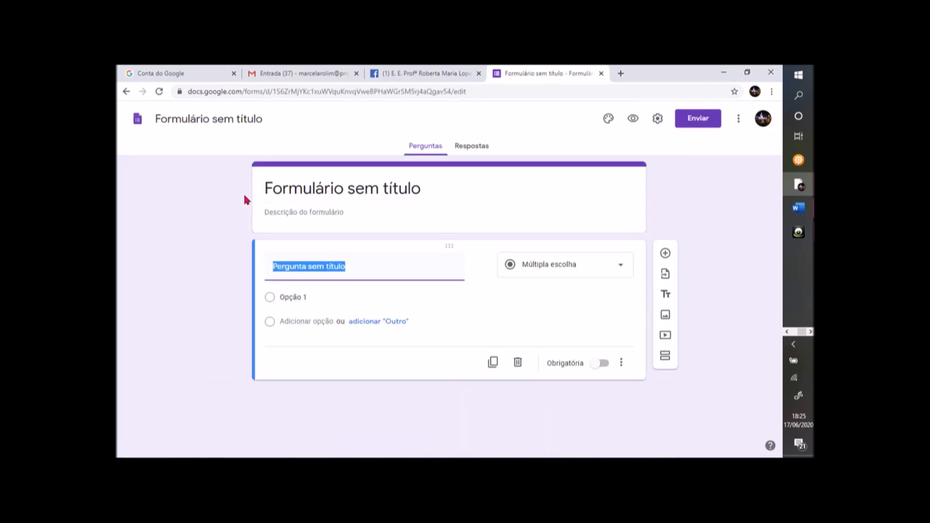
click(334, 187)
text(aTIV)
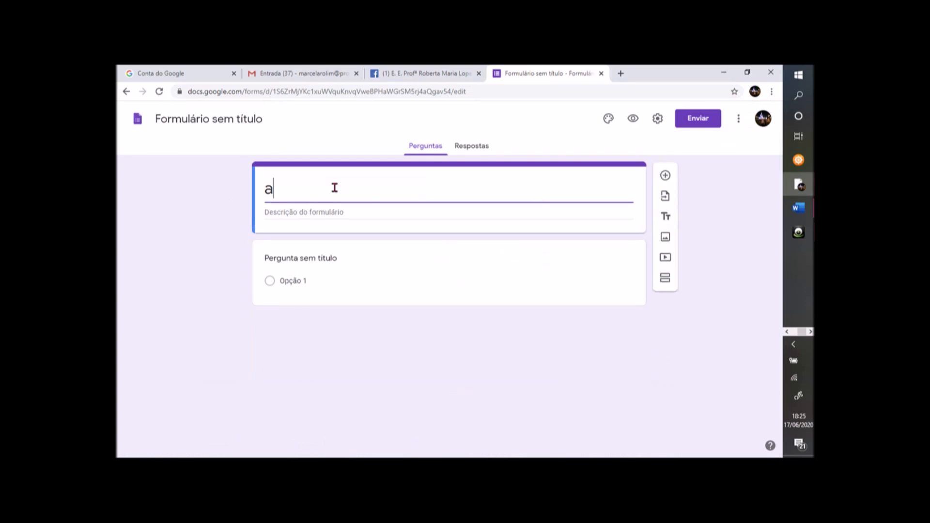
key(BackSpace)
key(BackSpace)
key(BackSpace)
key(BackSpace)
text(At)
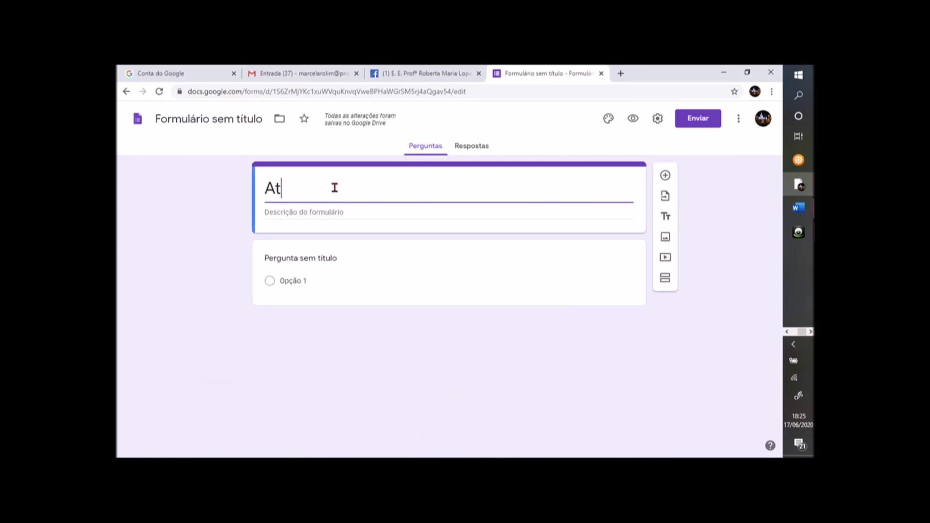
text(ividade)
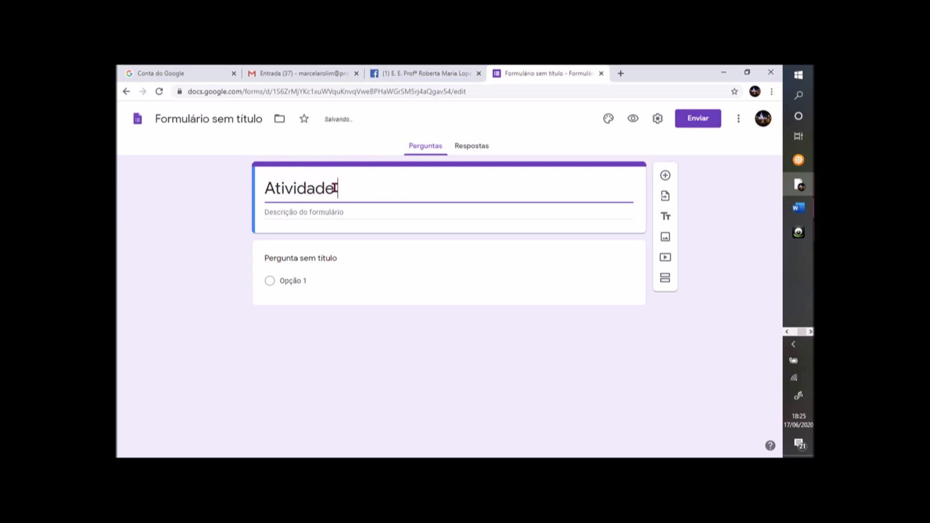
text(Educa)
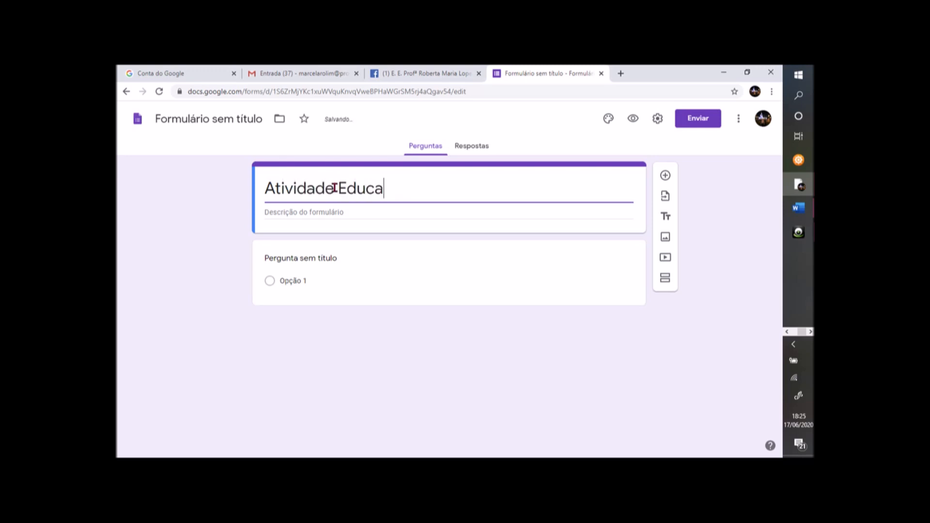
text(ção Física- 15)
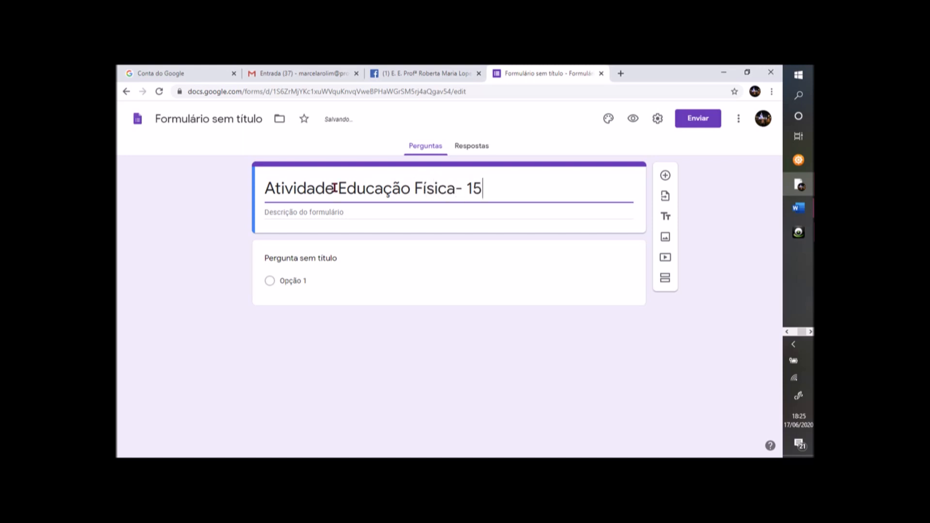
text(/06-19/0)
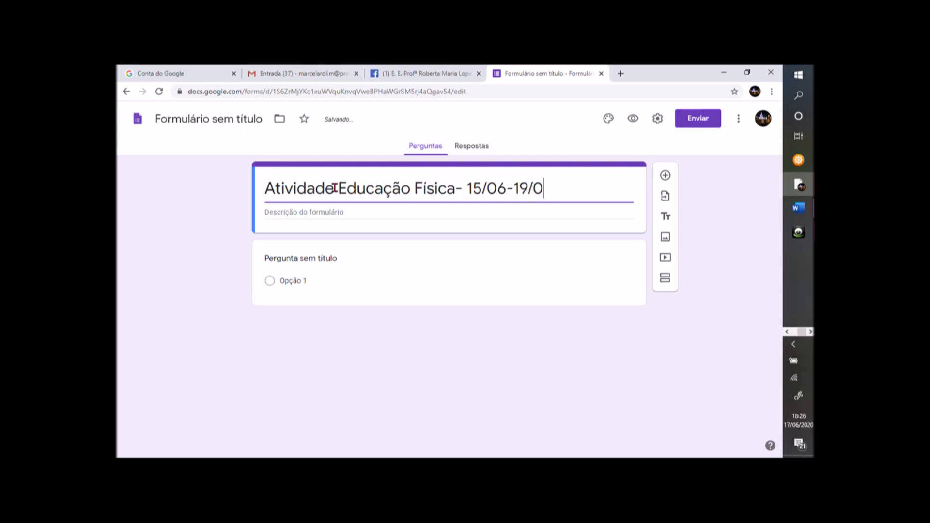
text(6)
- Fill in the form description with "Professora" followed by the teacher's first name
click(322, 211)
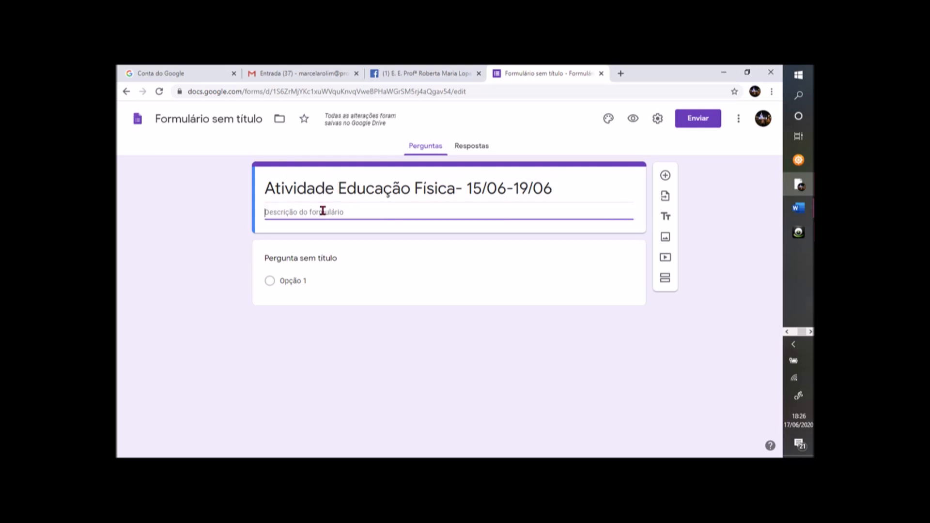
text(Profe)
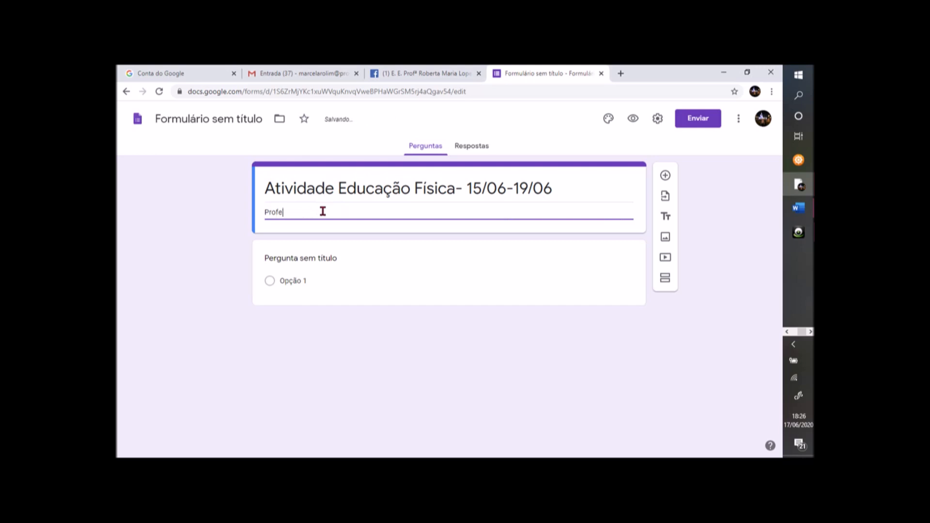
text(ssora Marcela)
- Copy the form title and use it as the form's file name, replacing "Formulário sem título"
triple_click(371, 188)
key(ctrl+c)
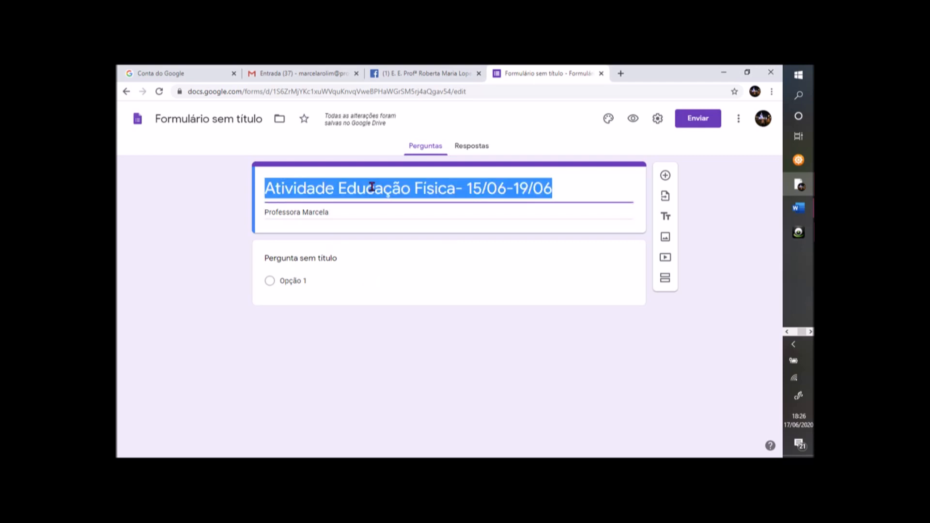
click(192, 119)
key(ctrl+v)
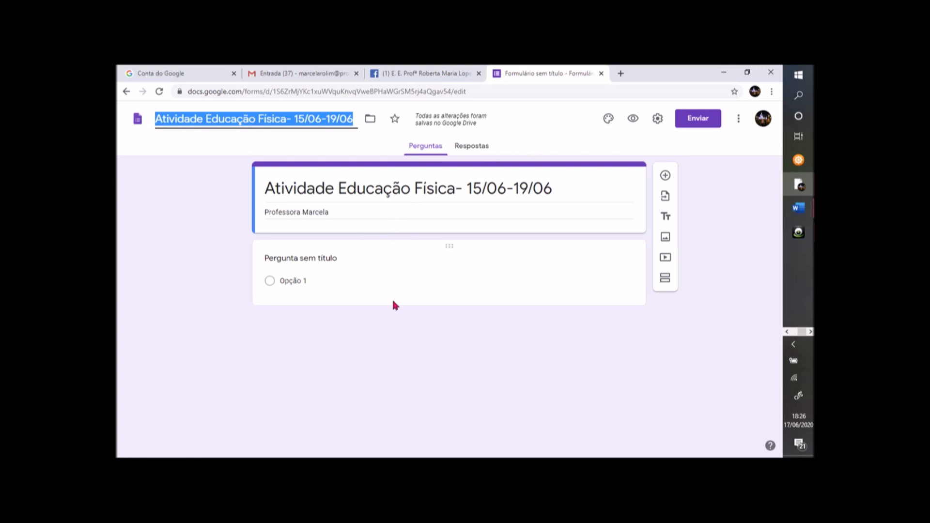
click(475, 330)
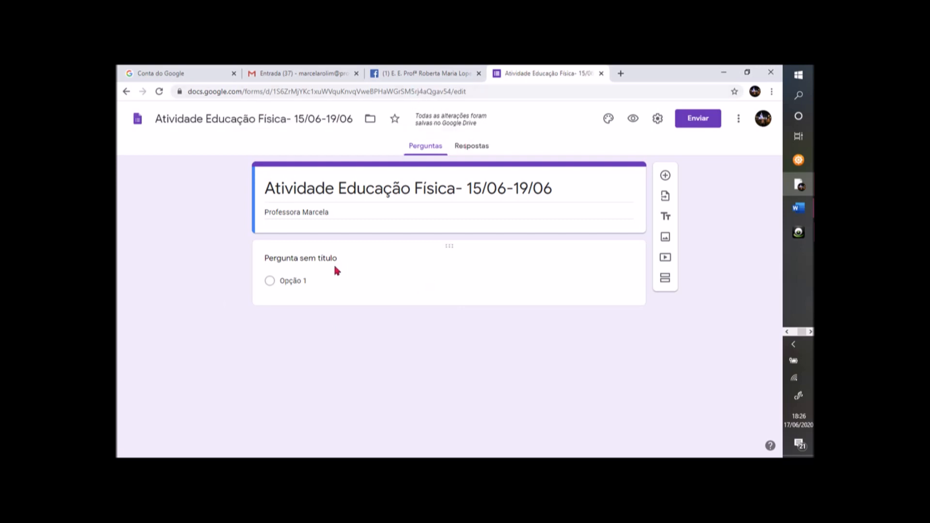
- Turn the untitled question into a required "Resposta curta" question titled "Nome Completo:"
click(312, 263)
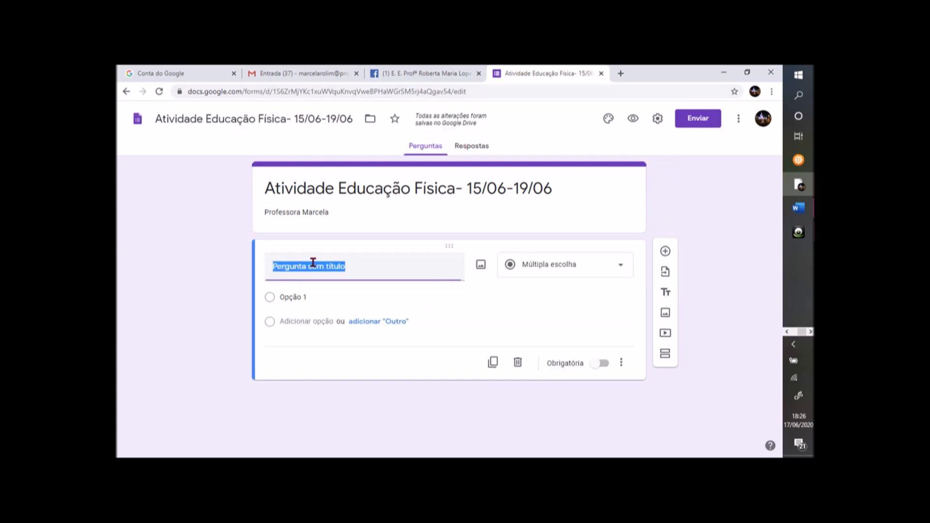
text(No)
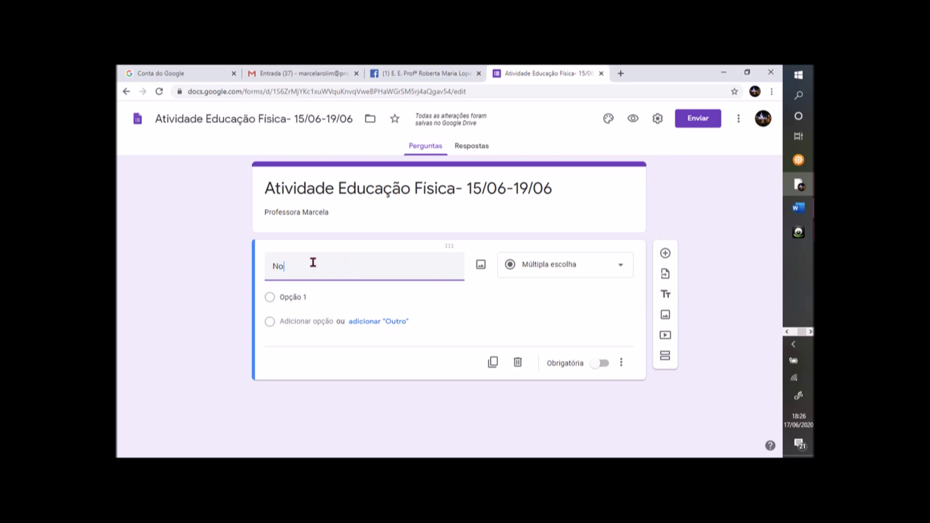
text(me Co)
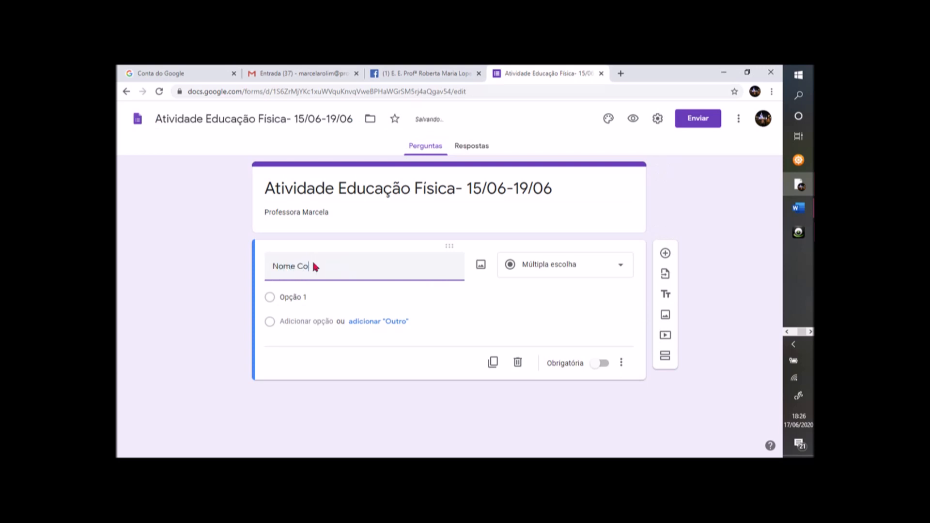
text(mpleto:)
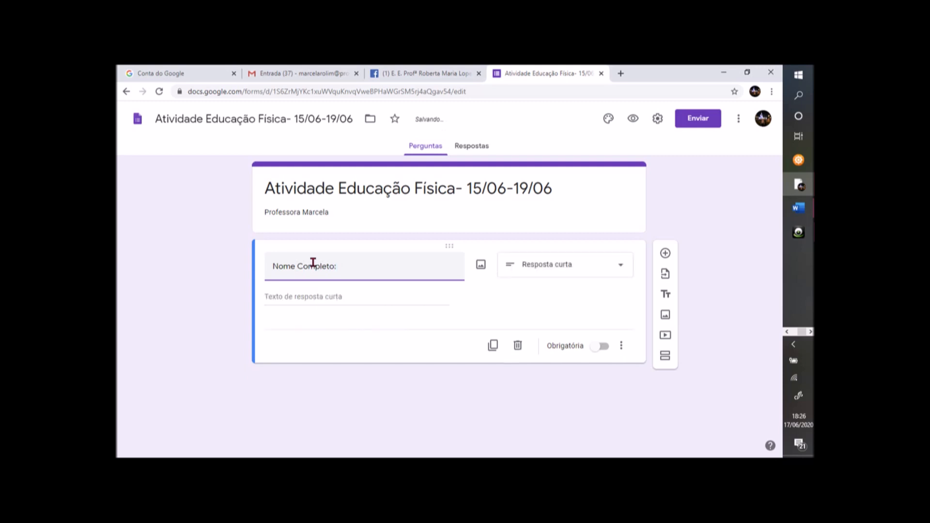
click(567, 270)
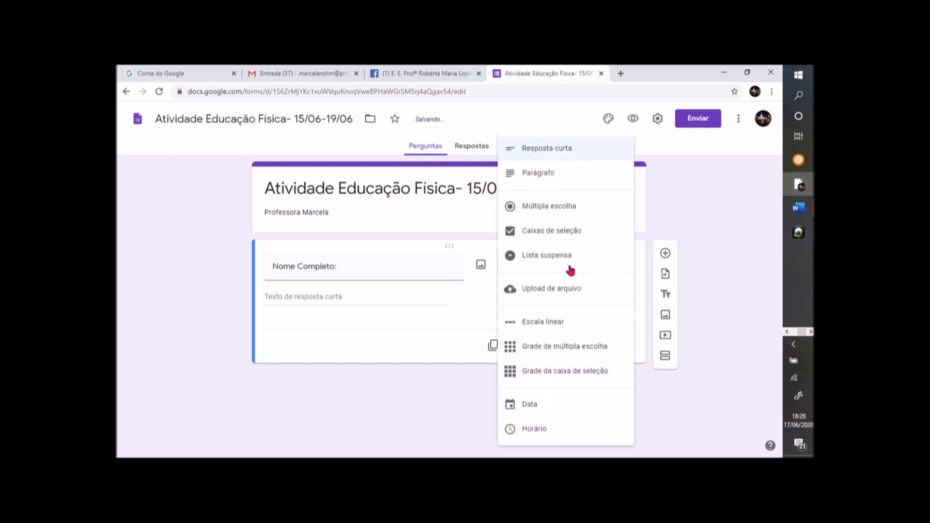
click(562, 151)
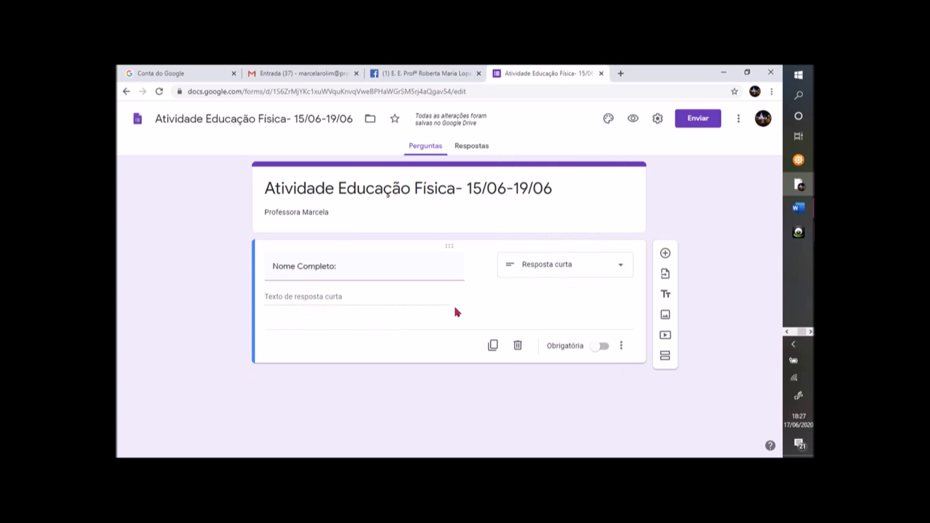
click(599, 346)
- Add a second question titled "Selecione ano/turma:" below the full-name question
click(665, 253)
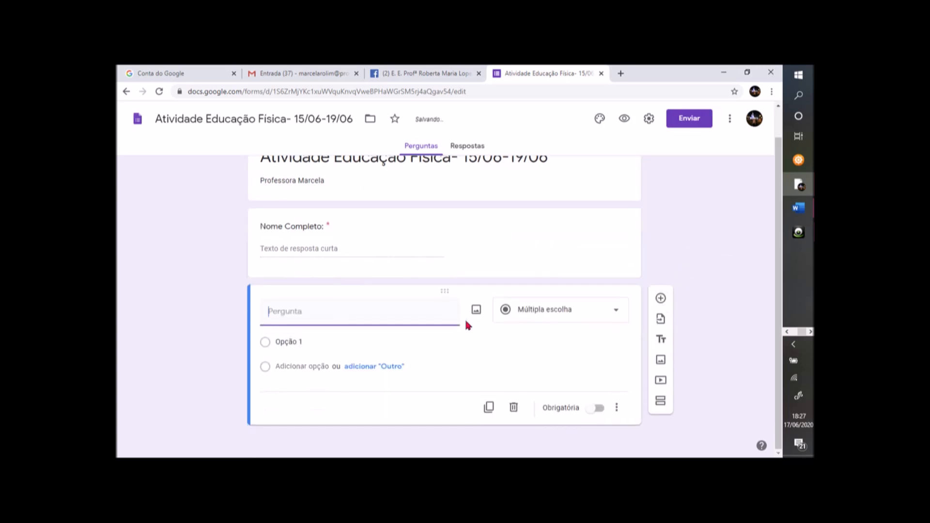
text(S)
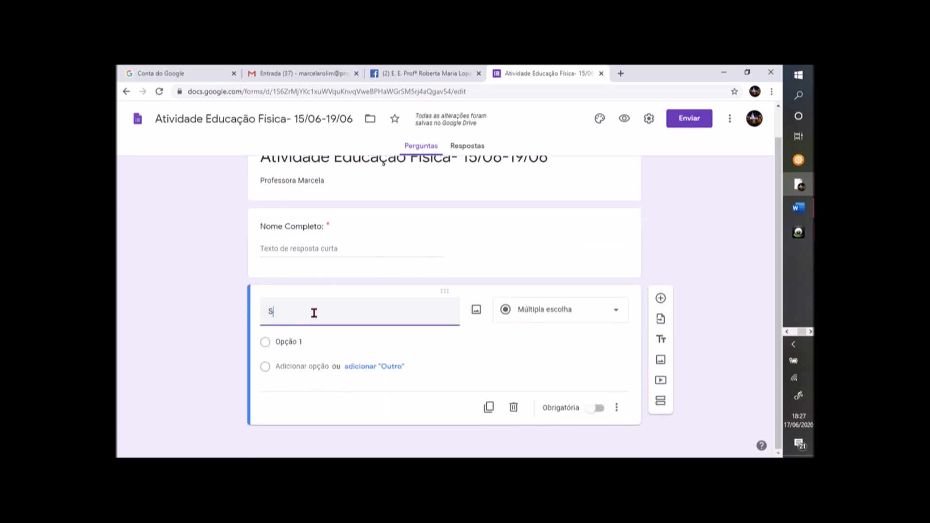
text(éricione ar)
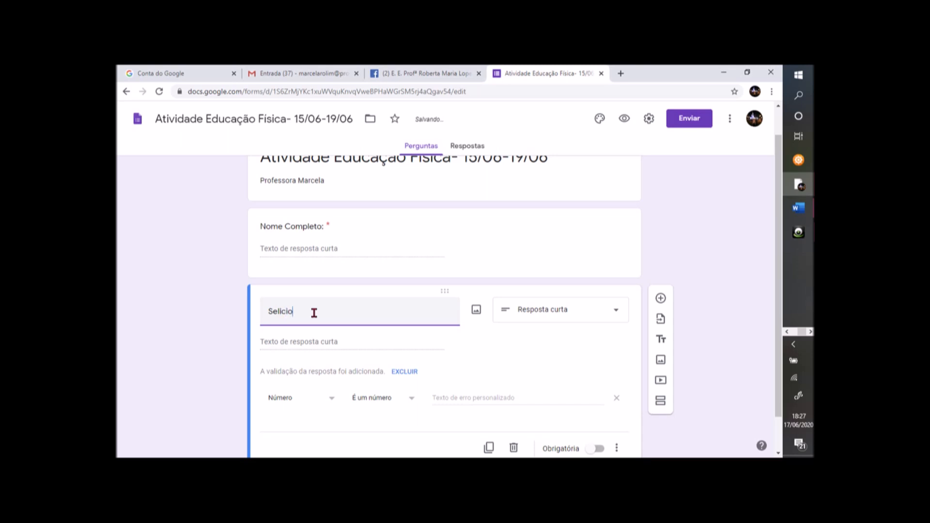
text(/turma)
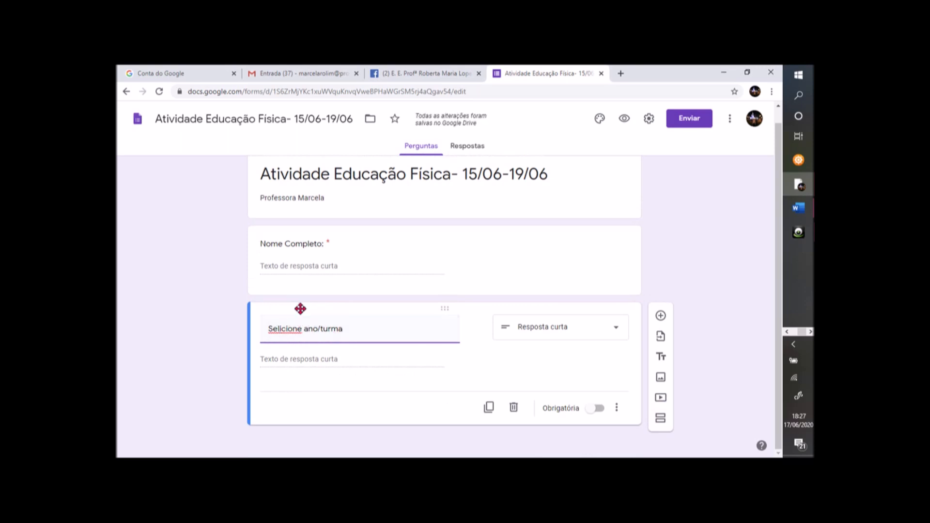
text(e)
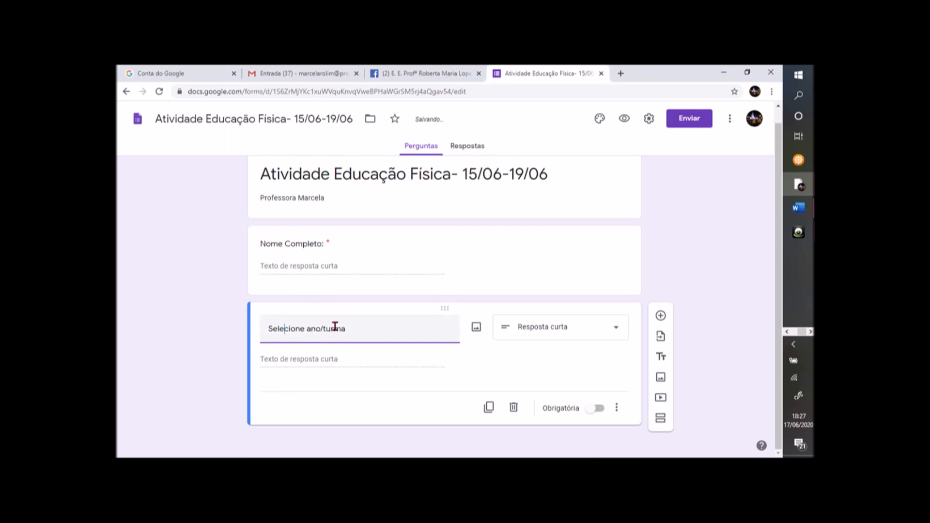
triple_click(359, 320)
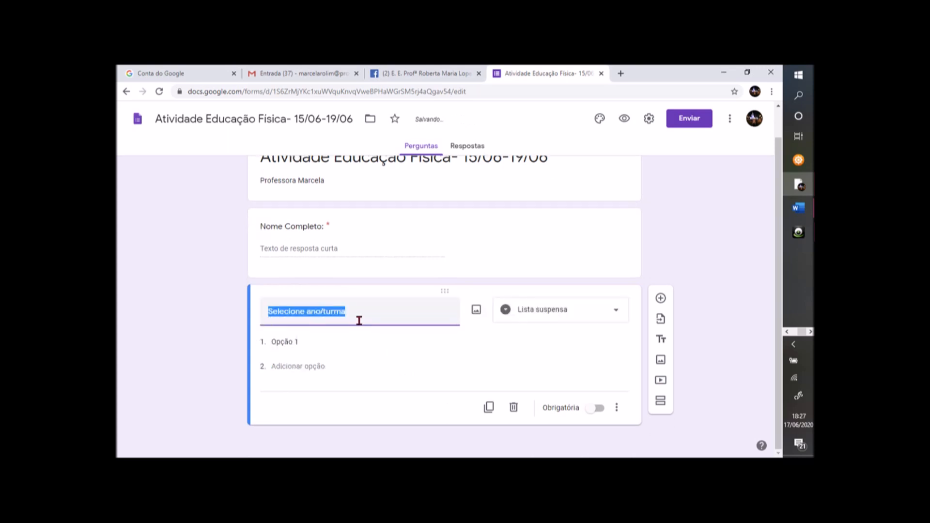
click(358, 320)
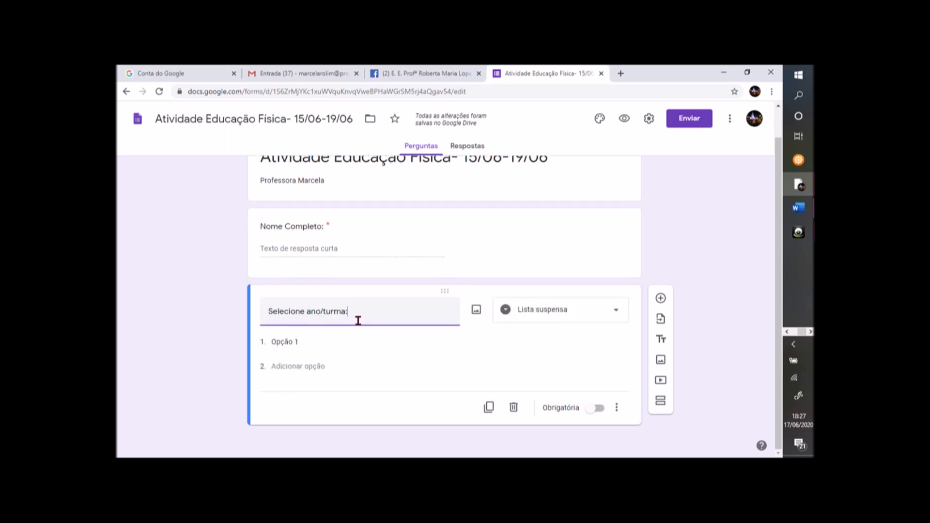
- Change the year/class question to "Caixas de seleção" and give it the options 8° ANO A, 8° ANO B and 8° ANO C
click(592, 313)
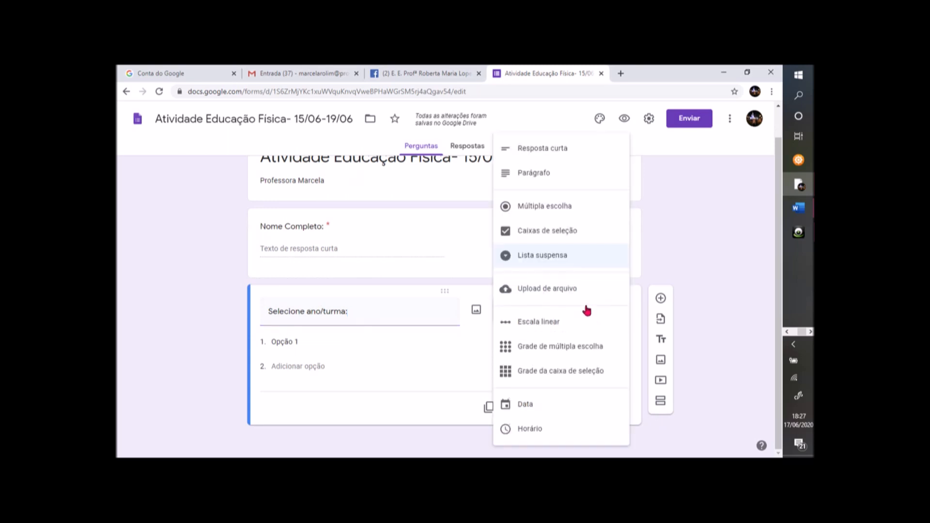
click(551, 231)
click(281, 343)
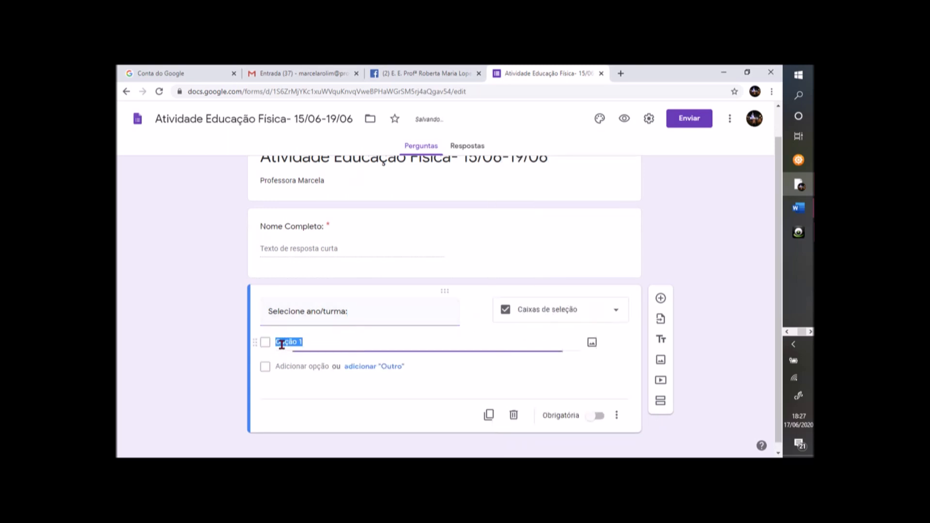
text(8° ANO A)
key(Return)
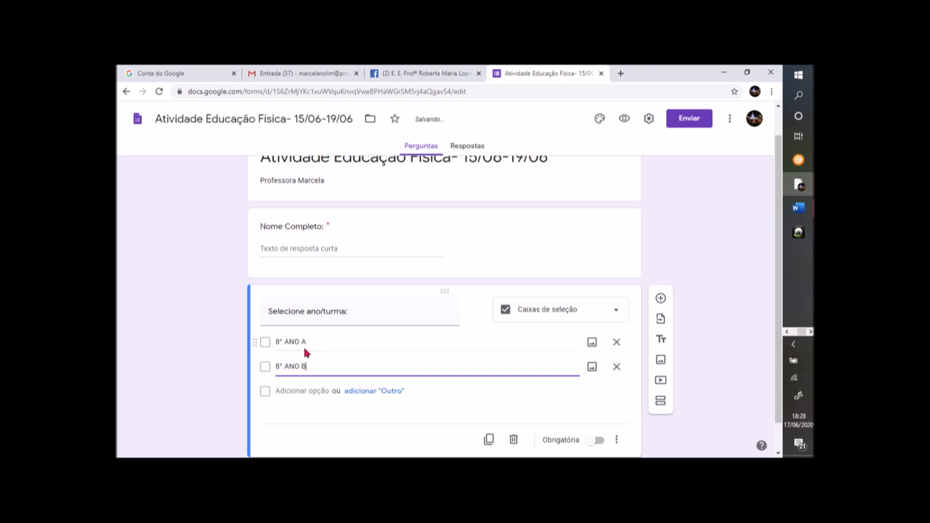
key(Return)
text(8°)
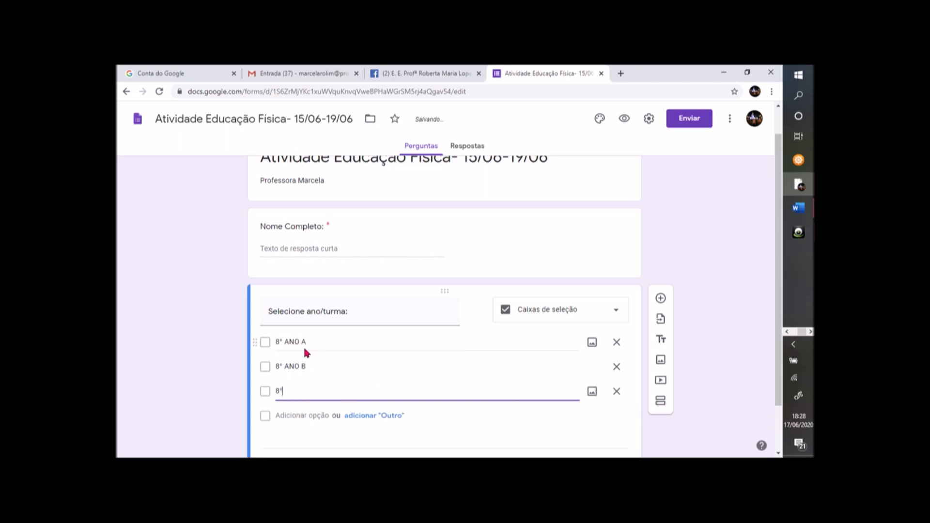
text( ANO C)
- Make the year/class question required and add a new question below it
scroll(581, 395, down, 1)
click(595, 408)
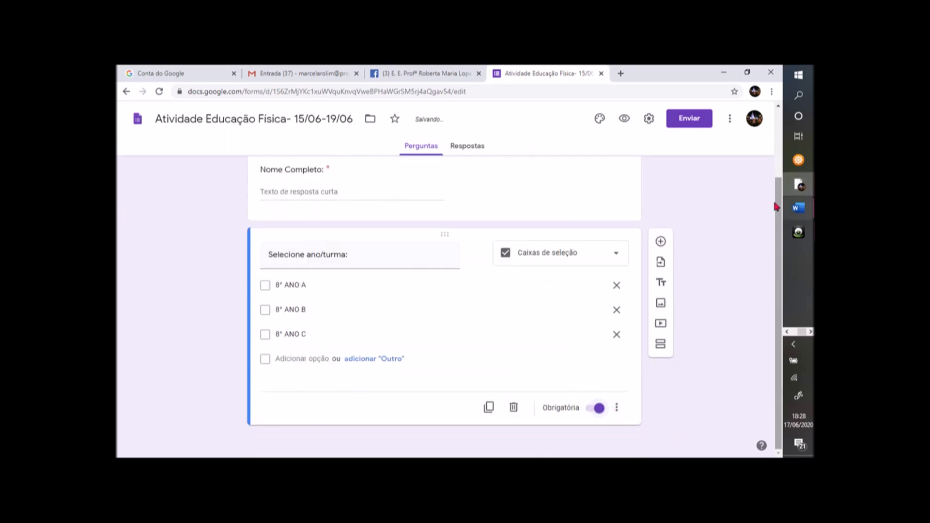
click(660, 241)
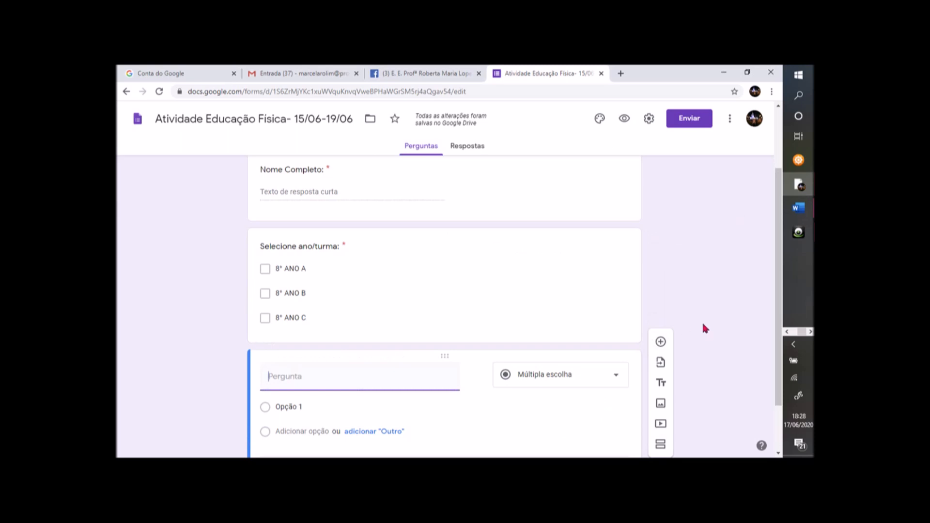
scroll(703, 325, down, 1)
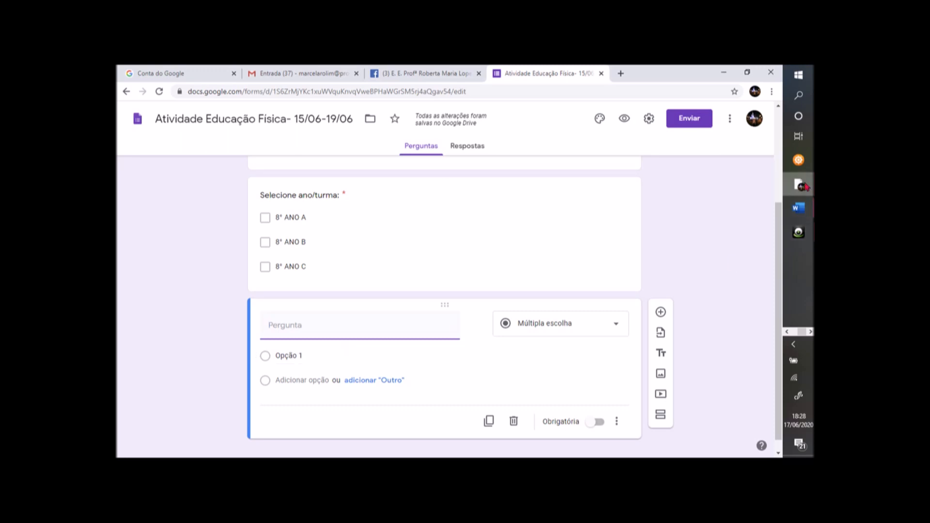
- Switch to the Word document ATIVIDADES 9 ANO and copy the "Pesquisar sobre o que faz um influenciador digital" paragraph under Tecnologia 9° C
click(798, 207)
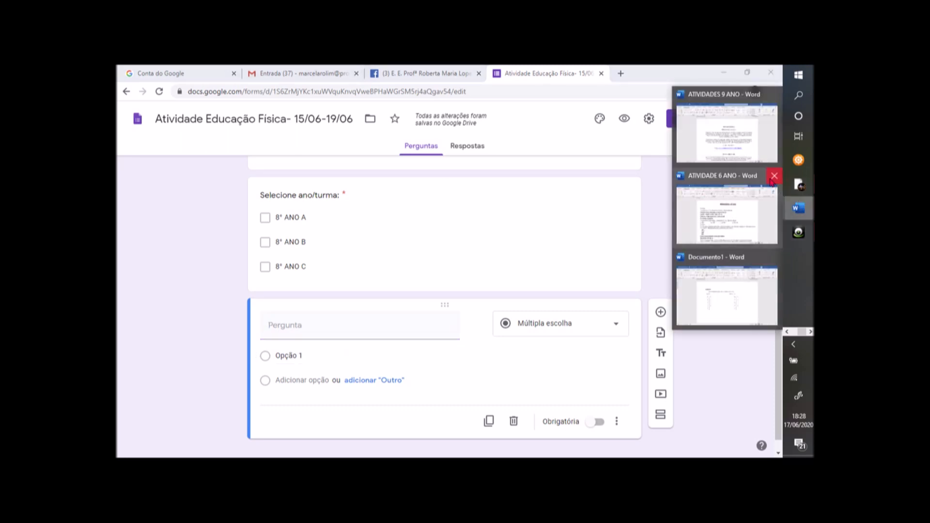
click(743, 141)
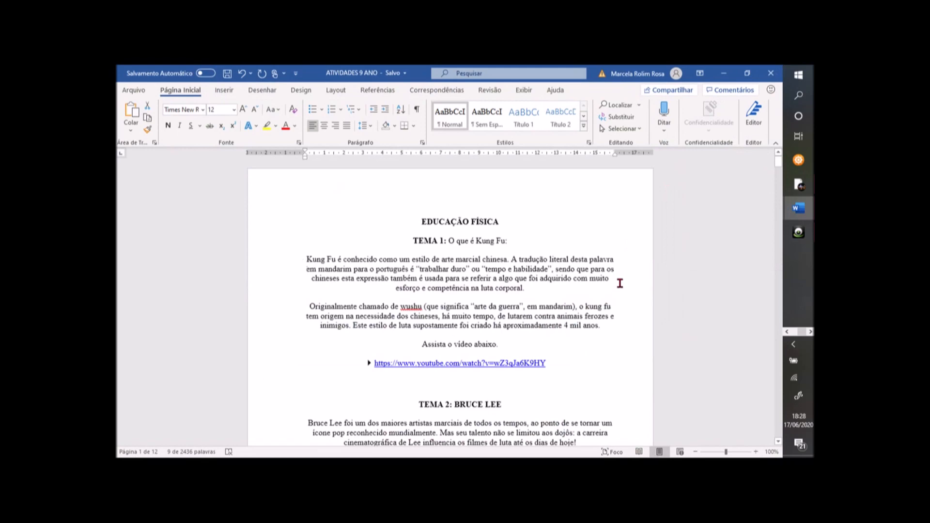
scroll(620, 283, down, 2)
drag(779, 165, 787, 216)
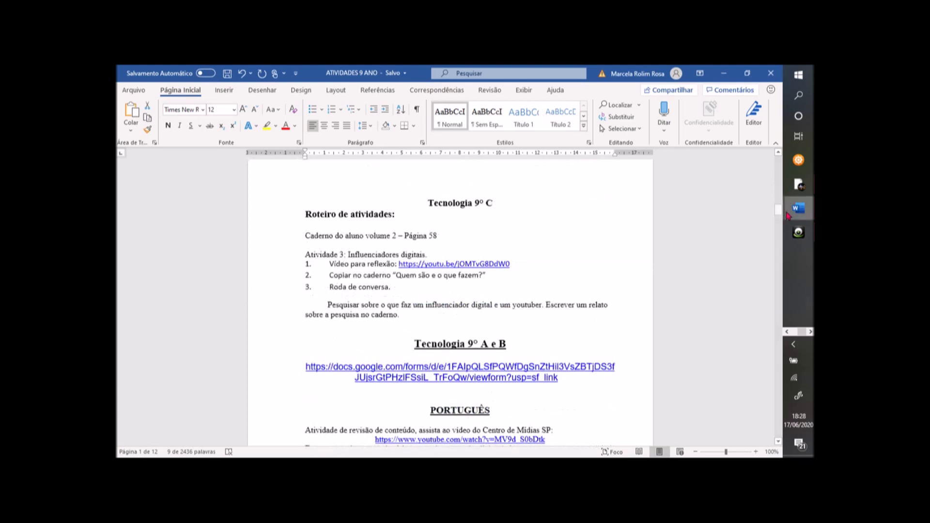
scroll(284, 319, down, 1)
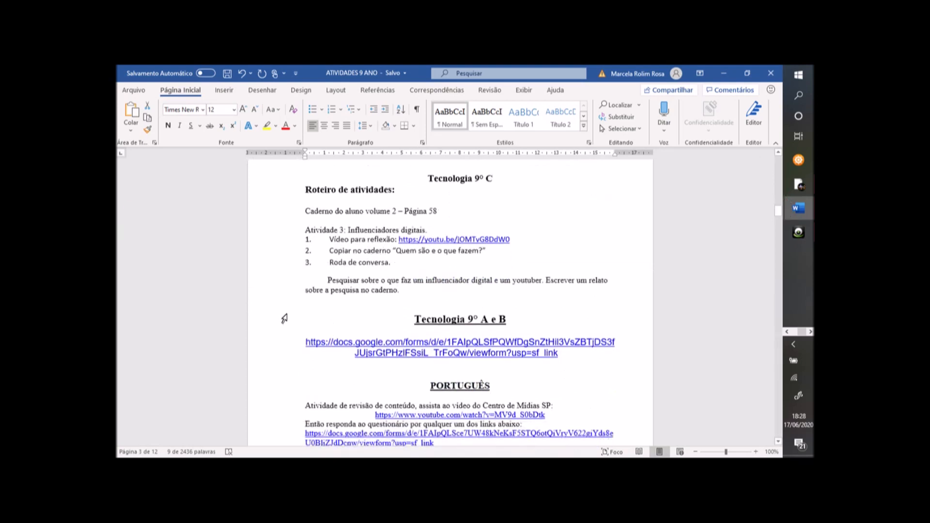
double_click(322, 281)
drag(336, 281, 414, 290)
key(super+c)
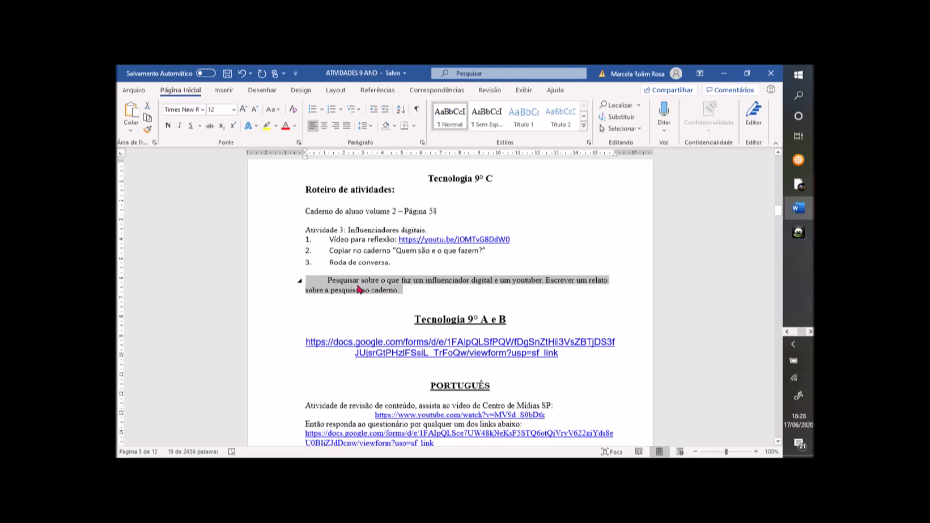
right_click(359, 289)
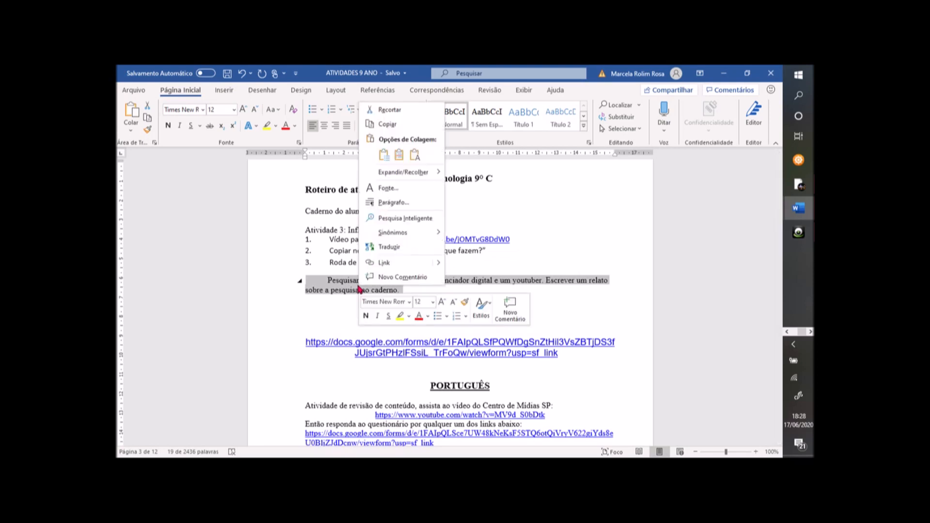
click(407, 125)
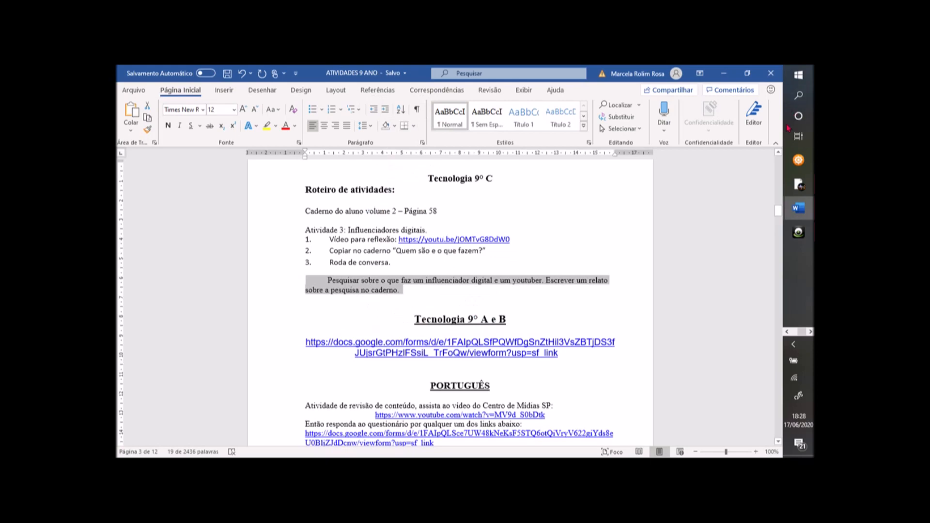
- Return to the form in Chrome and paste the copied paragraph as the new question's title
click(798, 136)
click(419, 172)
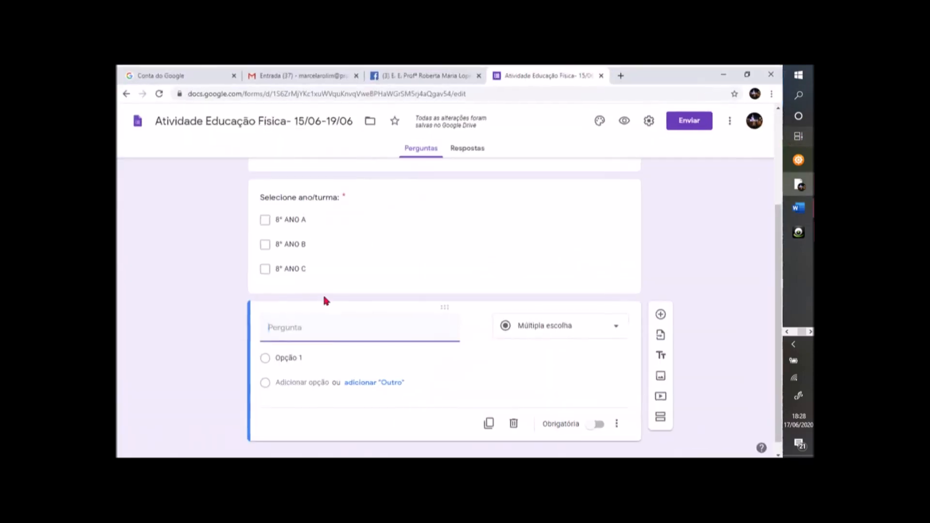
right_click(305, 327)
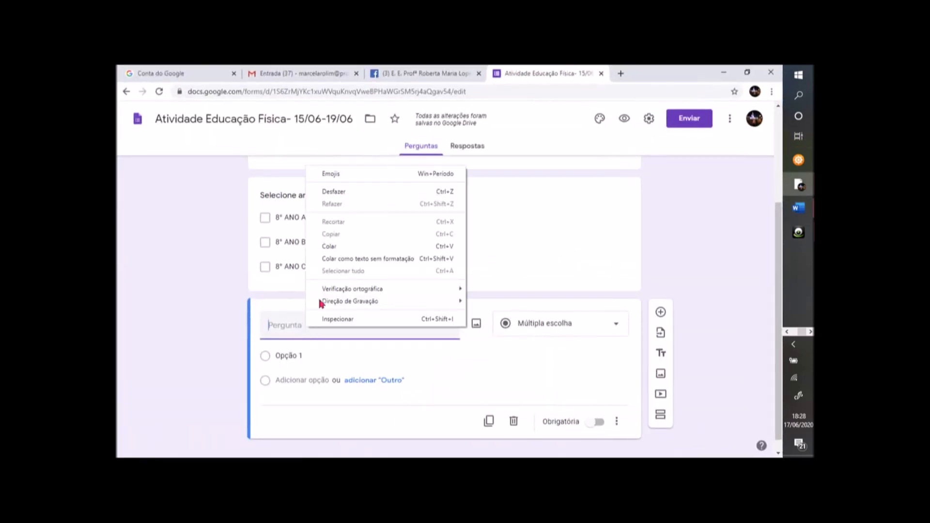
click(338, 245)
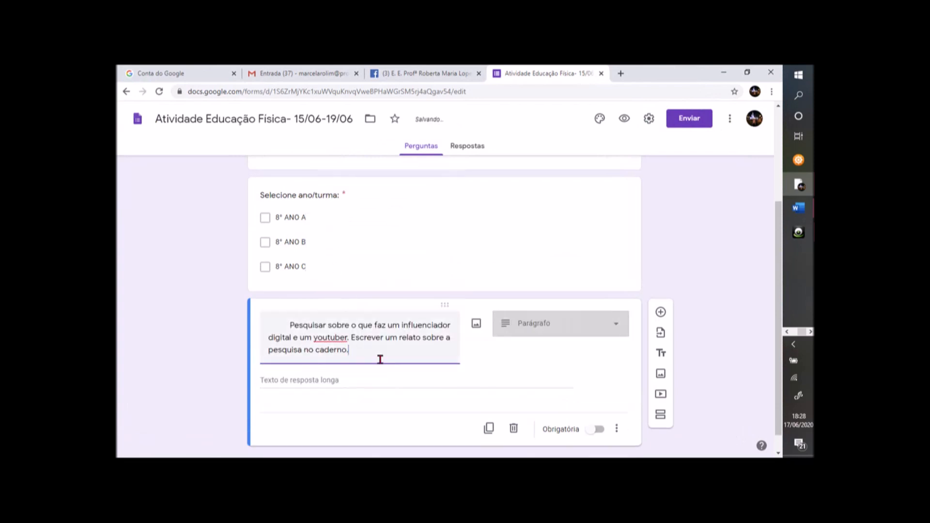
scroll(386, 351, down, 1)
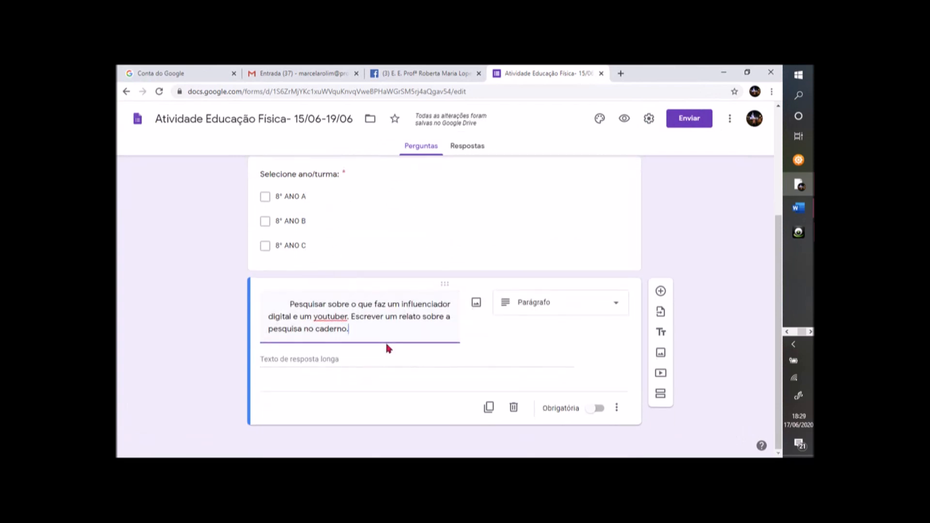
- Make the influencer question a required "Parágrafo" question and add a new question below it
click(562, 314)
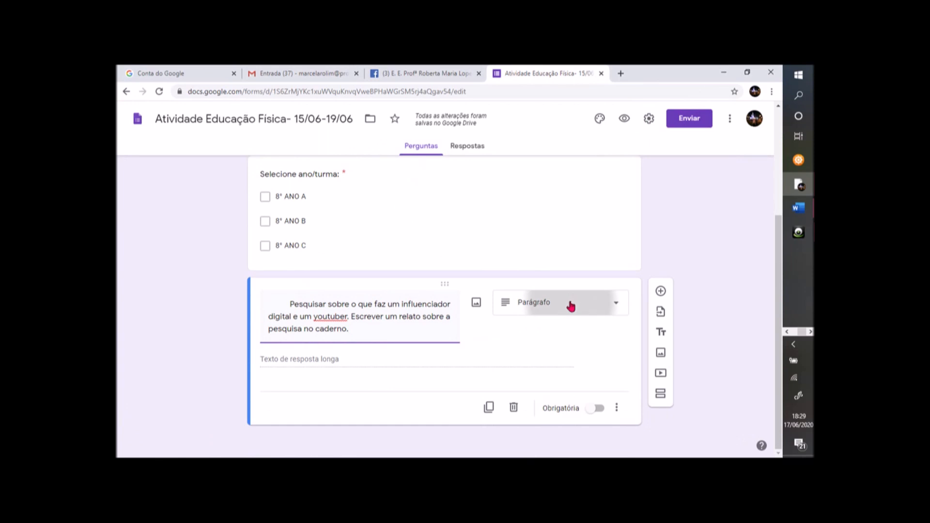
click(556, 174)
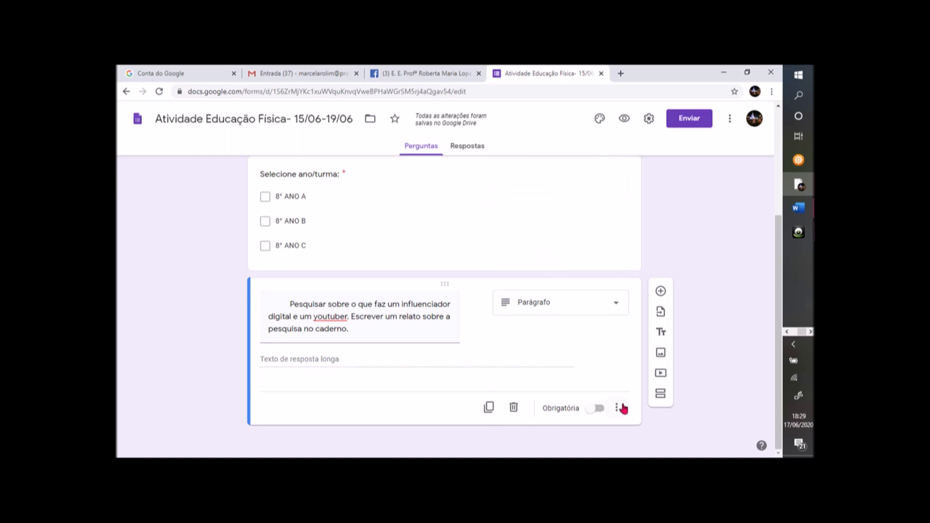
click(598, 408)
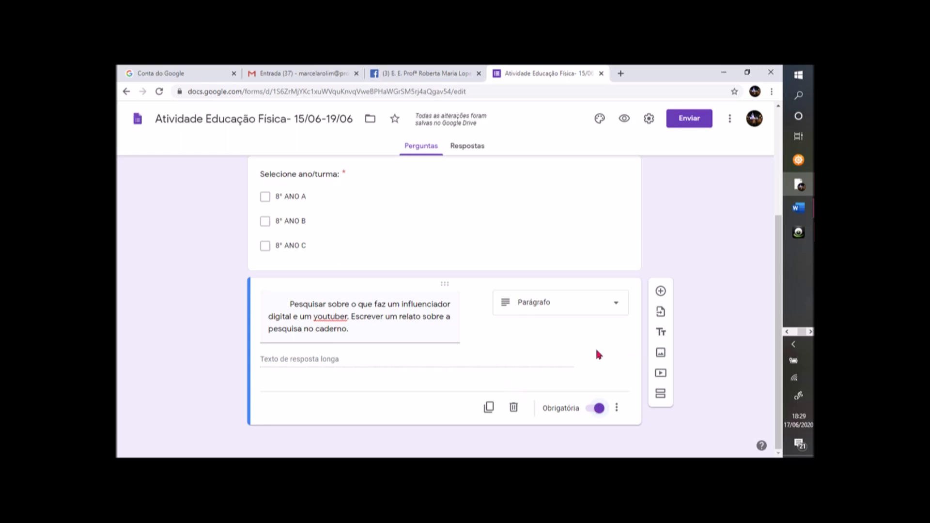
click(660, 291)
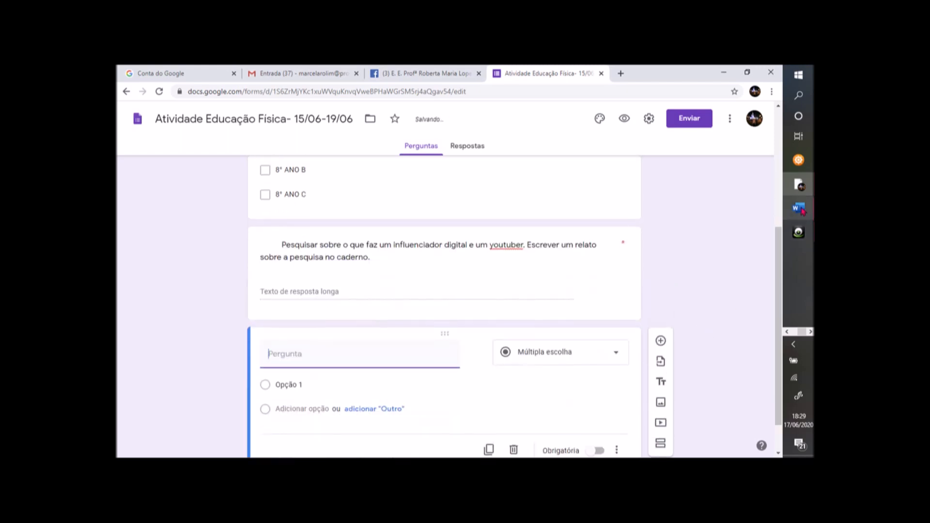
- In the Word document ATIVIDADES 9 ANO, copy question 1 under "Questões", from "Como dispositivo de múltiplos usos" through "refere-se:", without its number
mouse_move(800, 211)
click(719, 134)
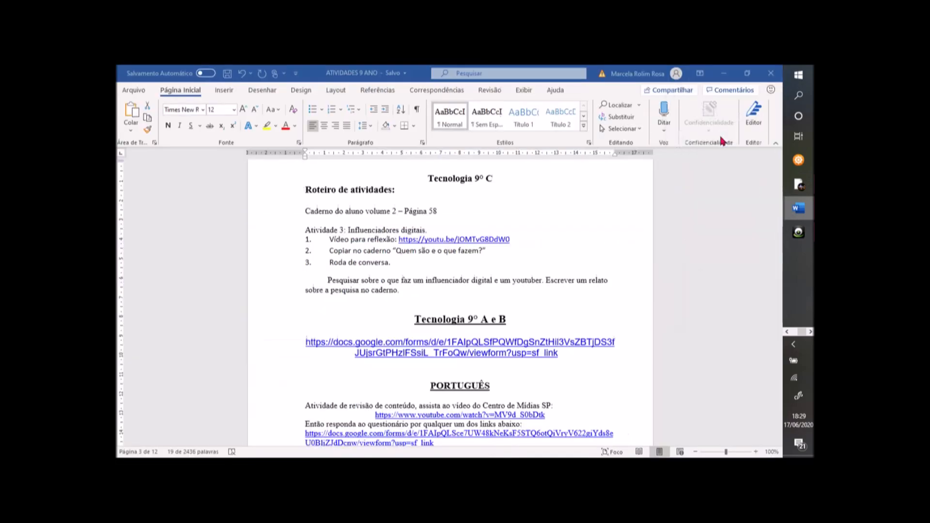
scroll(577, 324, down, 15)
scroll(535, 393, down, 20)
scroll(531, 398, down, 20)
scroll(532, 398, down, 10)
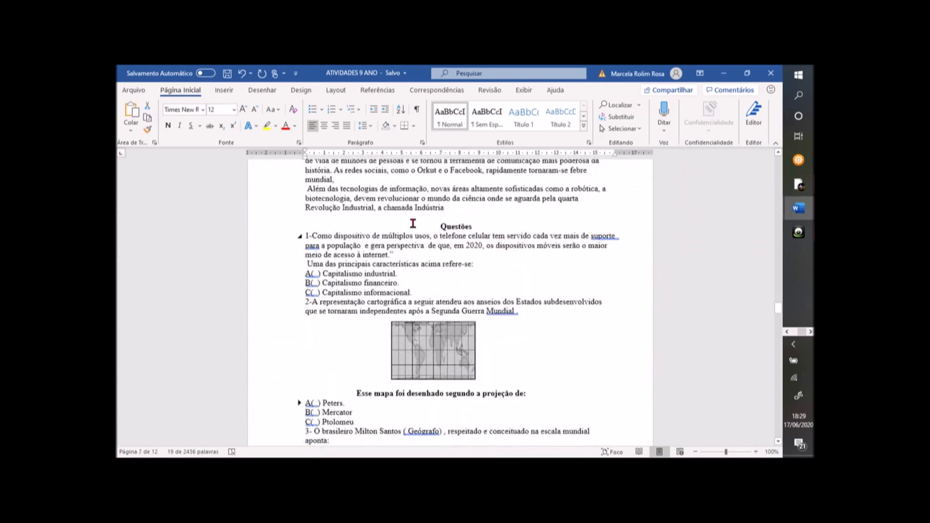
drag(311, 235, 488, 263)
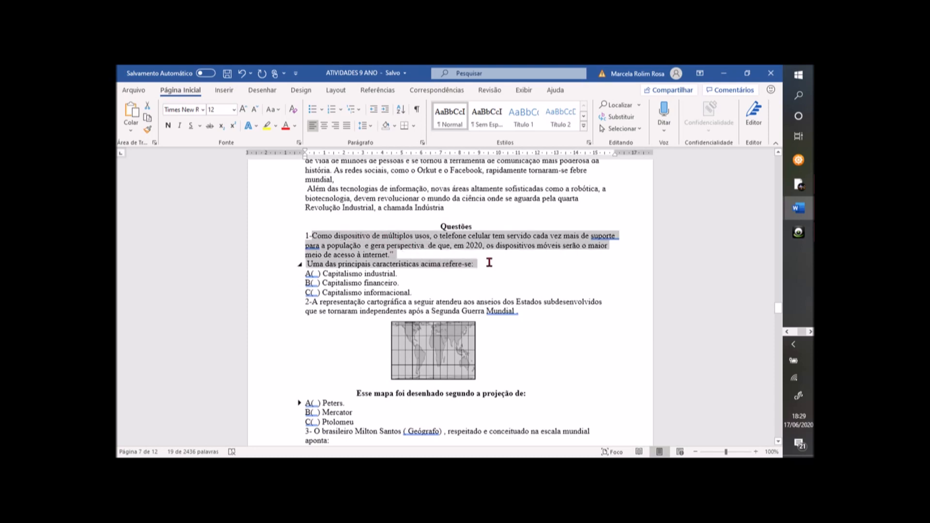
right_click(385, 248)
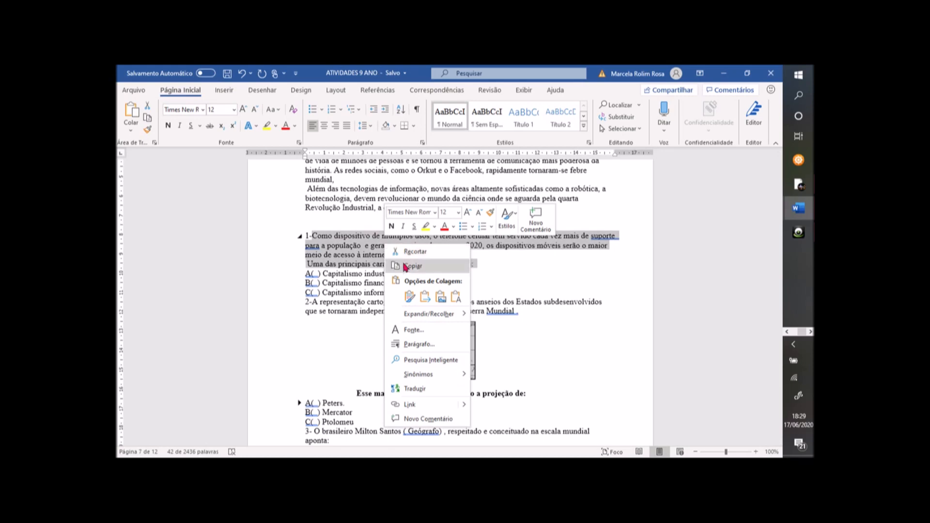
click(405, 266)
- Return to the form in Chrome and paste the copied text as the title of the new "Múltipla escolha" question
click(798, 136)
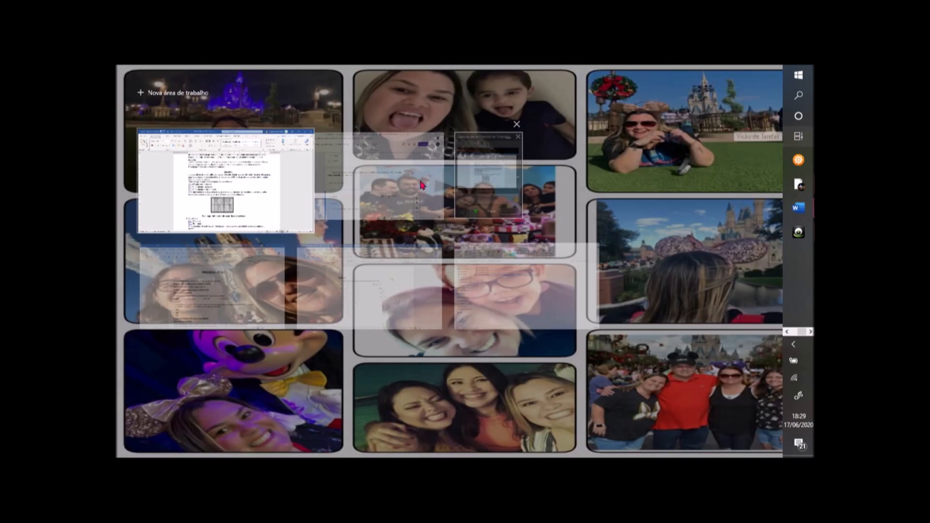
click(394, 192)
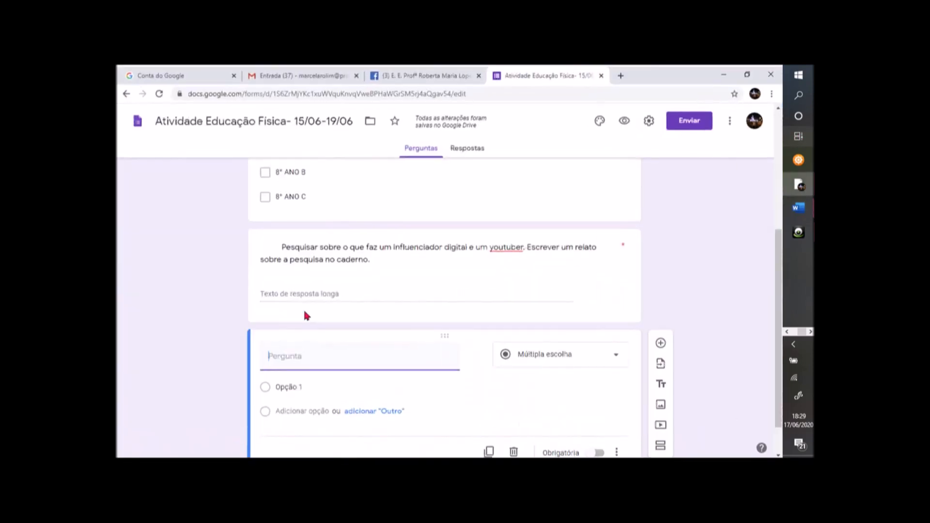
right_click(292, 353)
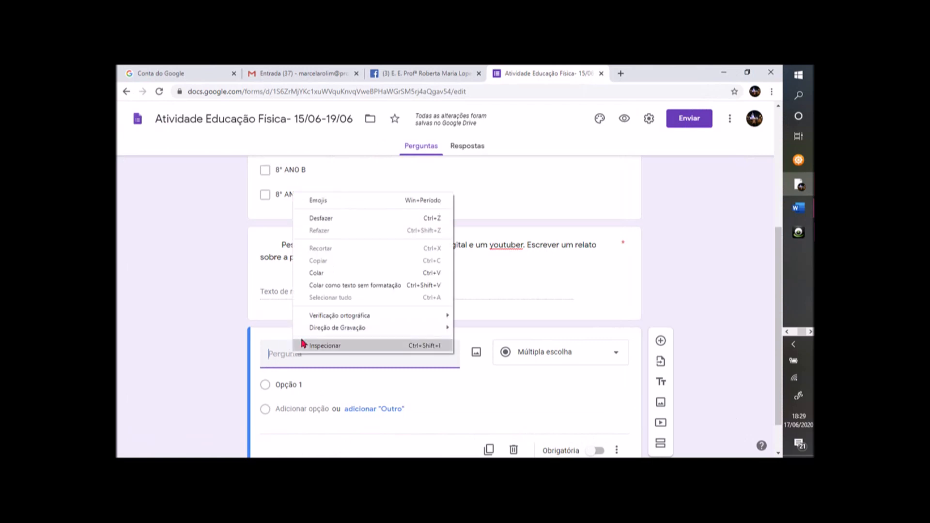
click(324, 274)
scroll(466, 388, down, 2)
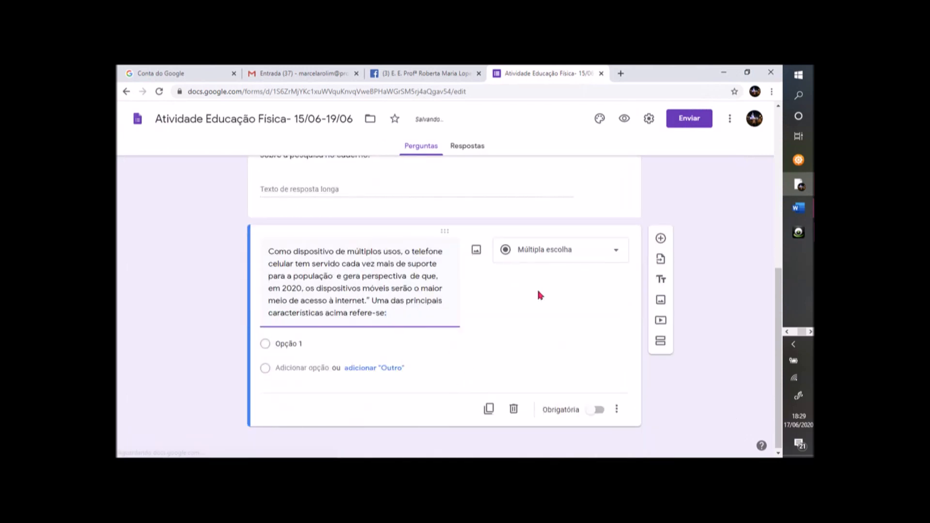
- Switch to the Word document ATIVIDADES 9 ANO and copy question 1's answer options A to C, from Capitalismo industrial to Capitalismo informacional
click(795, 140)
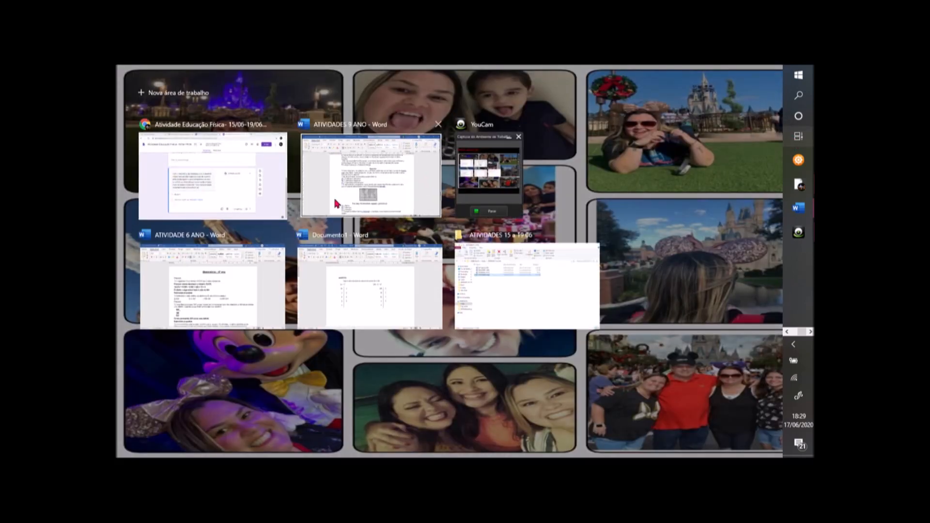
click(335, 200)
drag(307, 275, 413, 292)
right_click(356, 286)
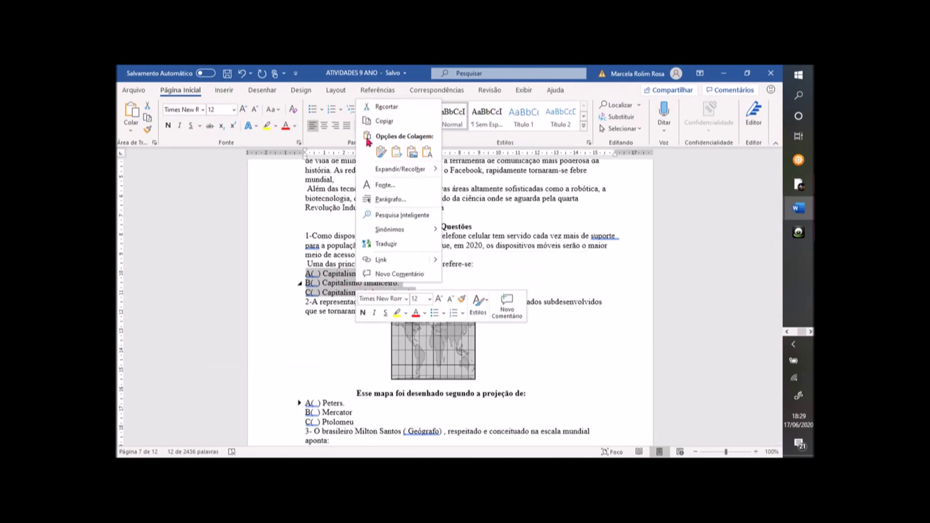
click(385, 123)
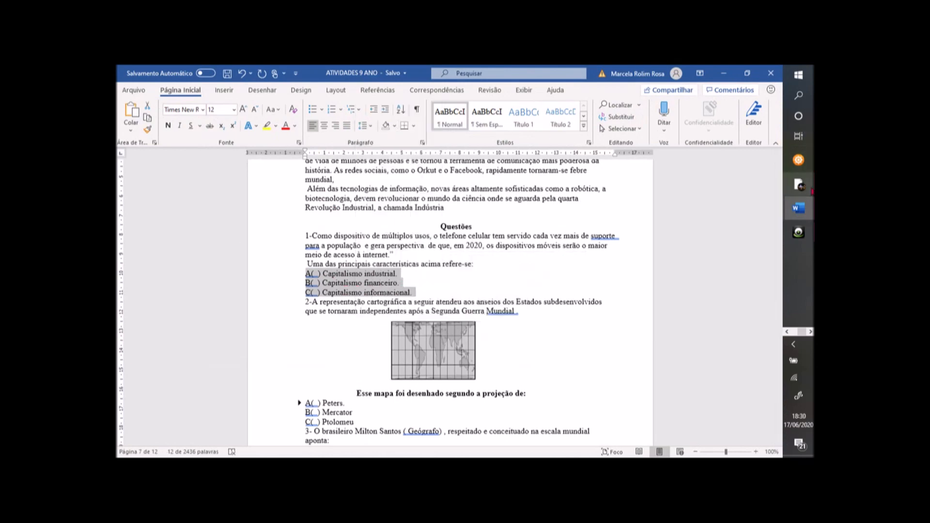
- Return to the form in Chrome and paste the copied Capitalismo alternatives as the multiple-choice question's answer options, replacing "Opção 1"
click(797, 137)
click(385, 179)
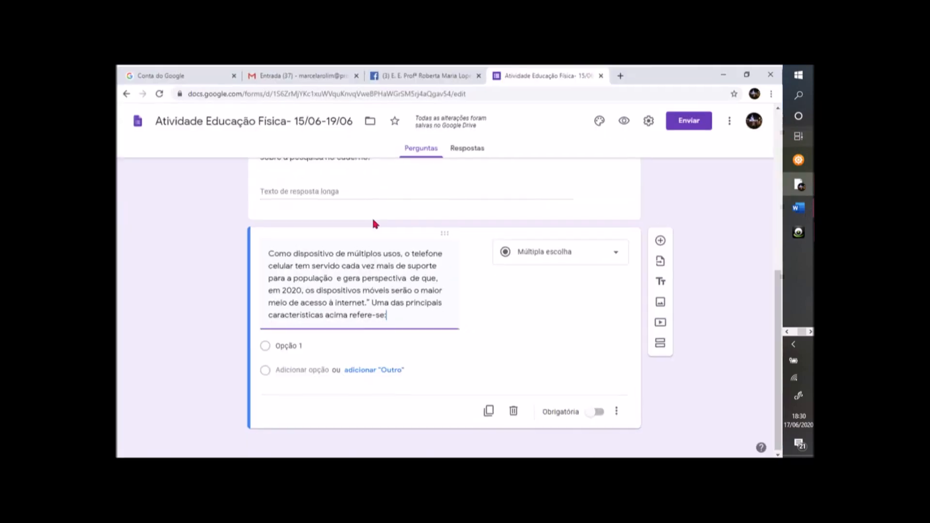
click(280, 344)
right_click(281, 344)
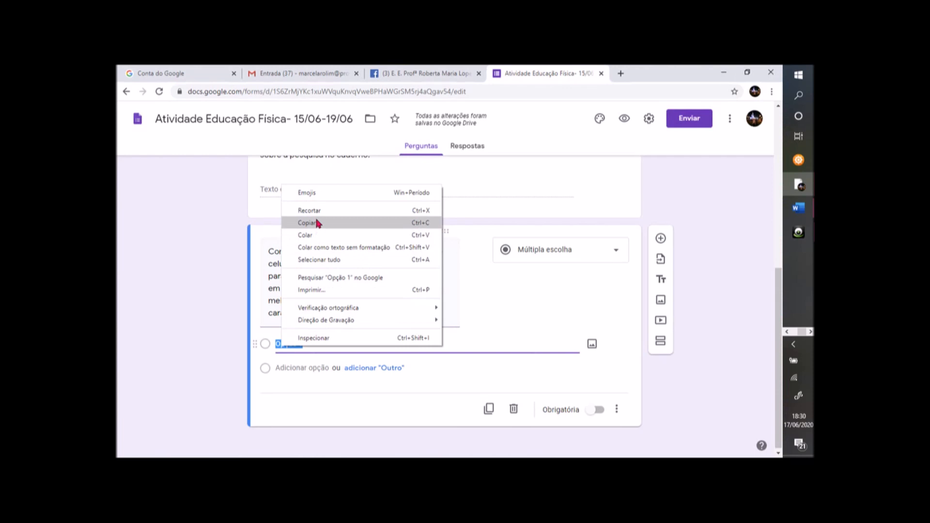
click(320, 235)
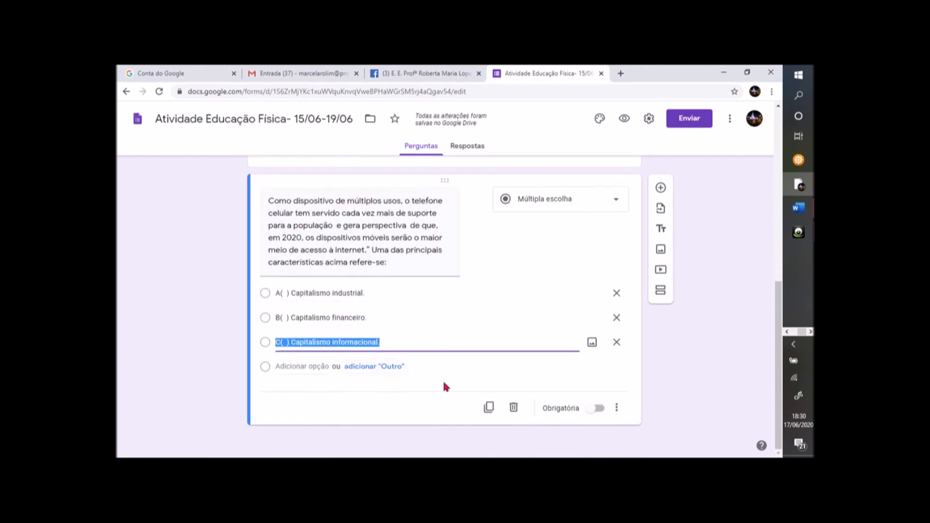
- Make the question about the telefone celular required and add a new question below it
click(596, 412)
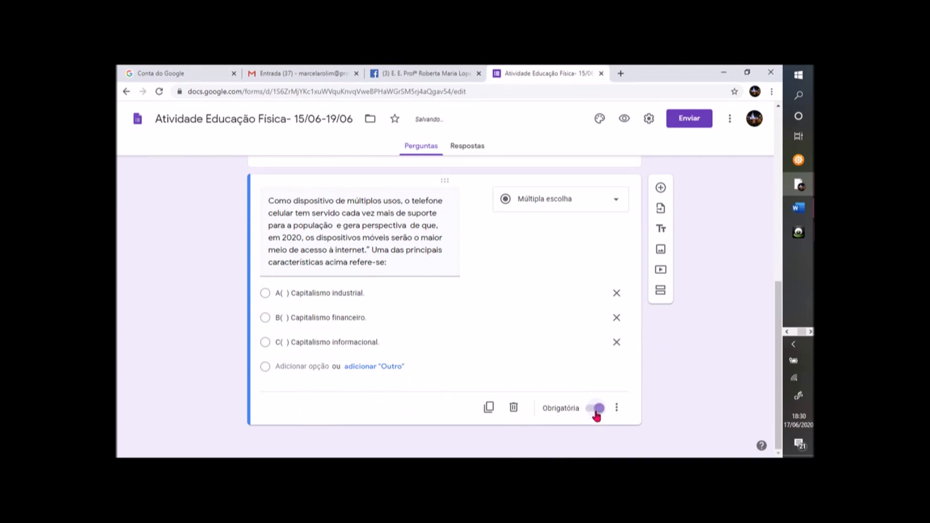
click(660, 188)
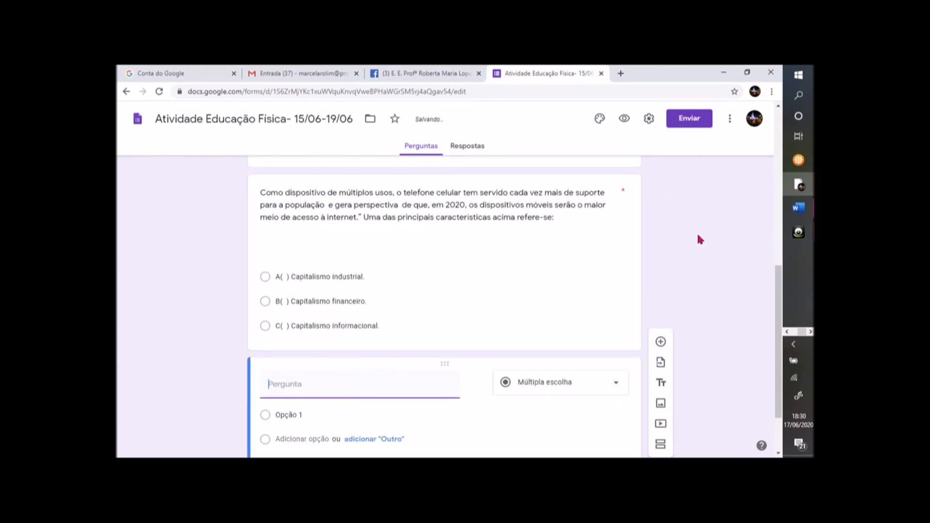
- In the Word document ATIVIDADES 9 ANO, copy question 2's statement, from "A representação cartográfica" through "Segunda Guerra Mundial", without its number
click(798, 138)
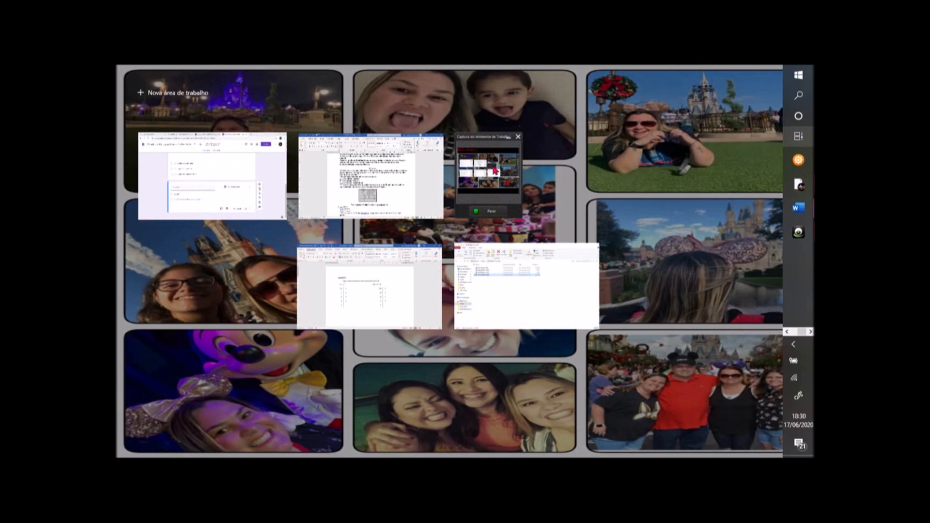
click(392, 173)
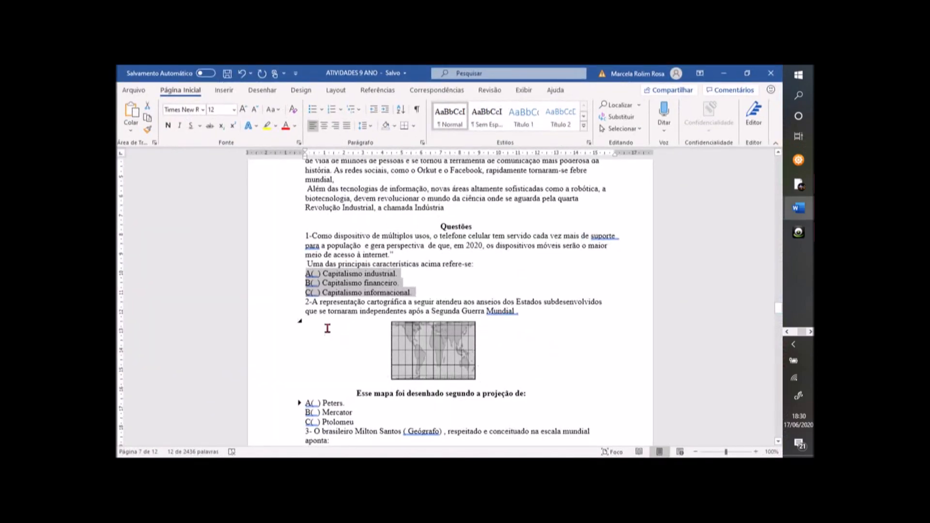
drag(310, 305, 528, 308)
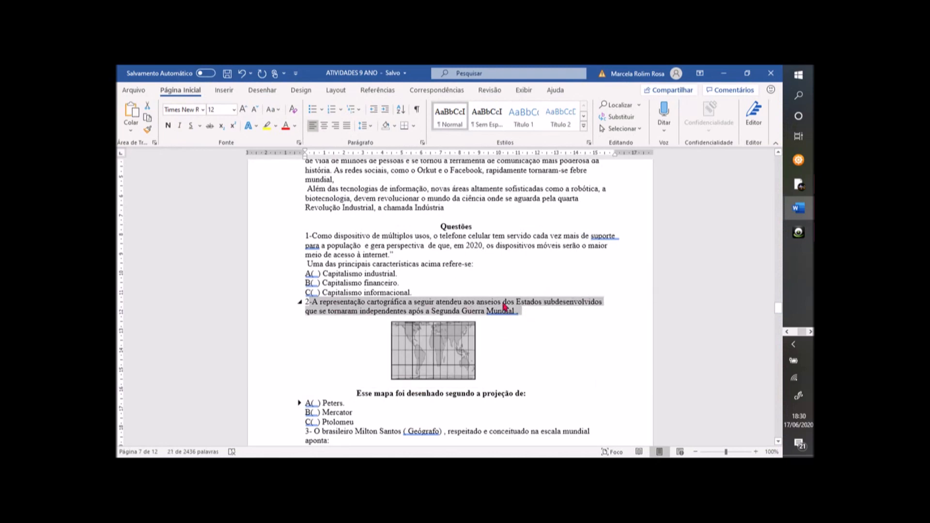
right_click(504, 307)
click(524, 142)
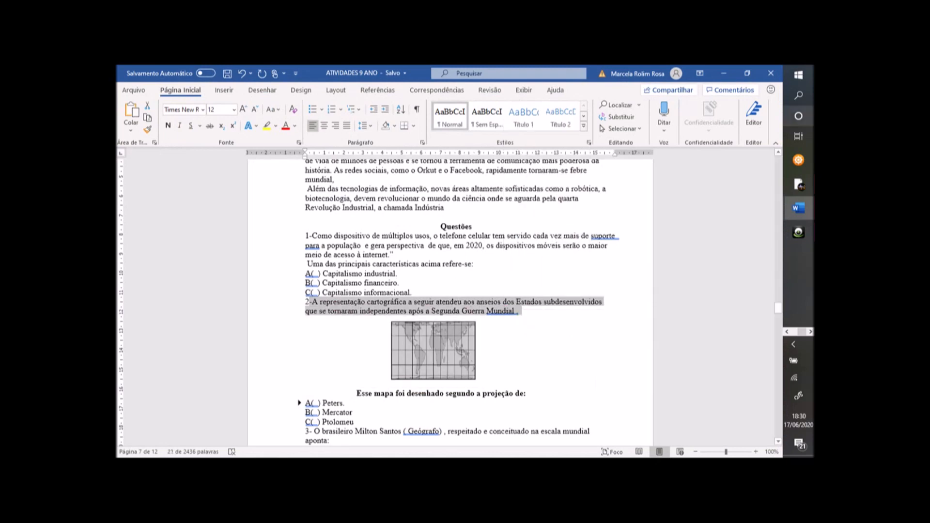
- Return to the form in Chrome and paste the copied statement as the title of the new "Múltipla escolha" question
click(798, 137)
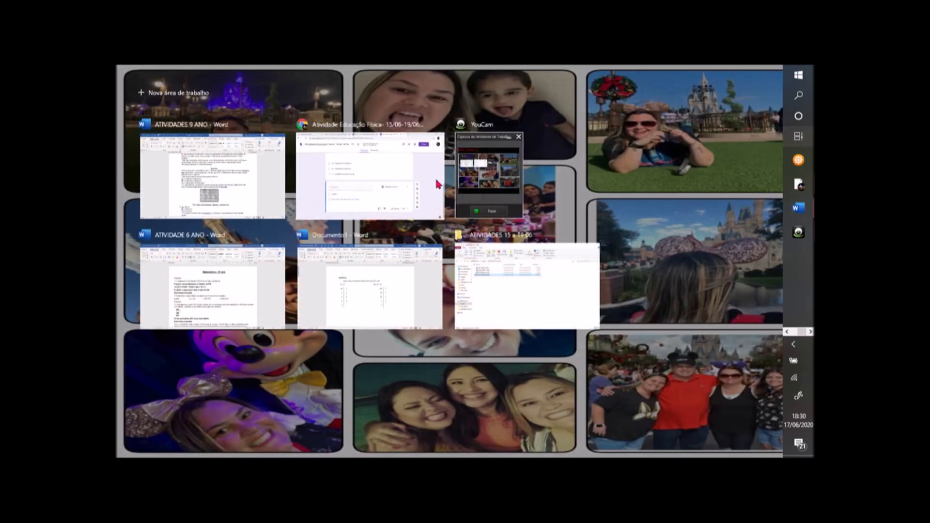
click(411, 182)
click(300, 309)
right_click(300, 313)
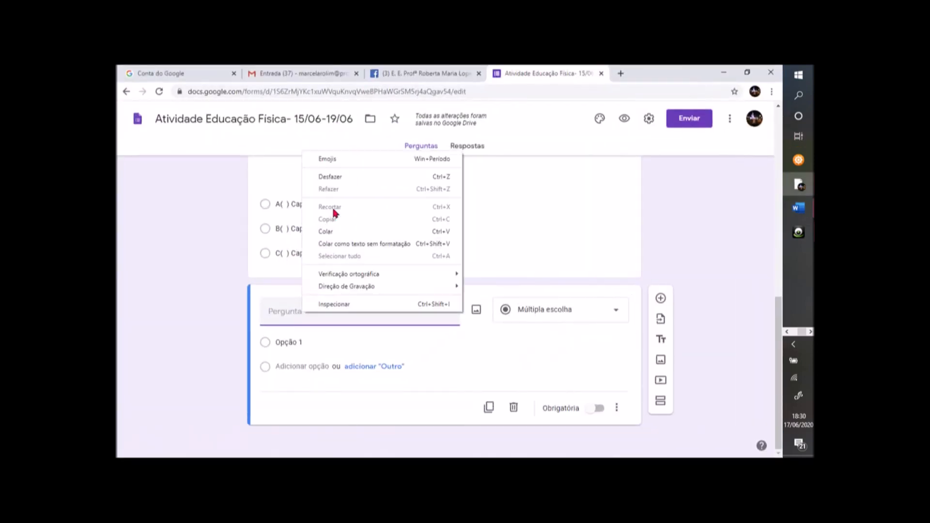
click(336, 231)
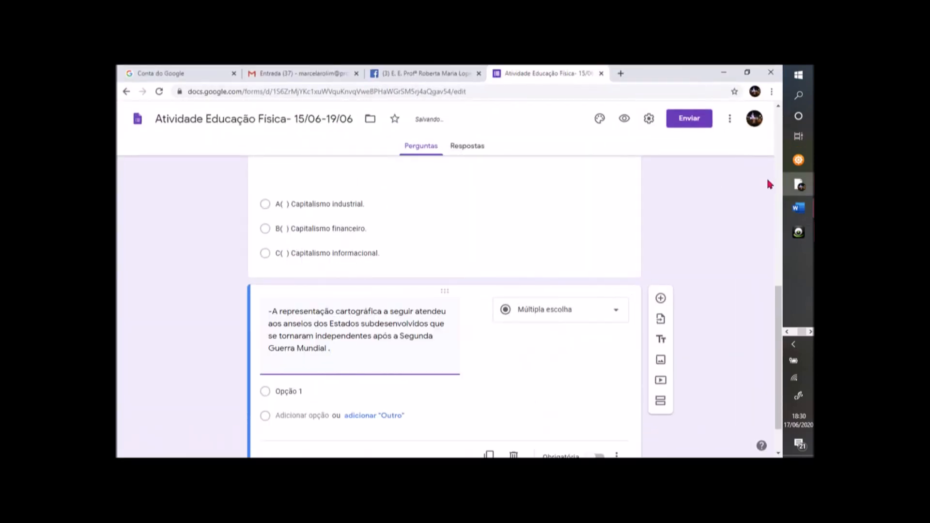
- Switch to the Word document ATIVIDADES 9 ANO and copy the line "Esse mapa foi desenhado segundo a projeção de:" beneath the map
click(798, 137)
click(396, 200)
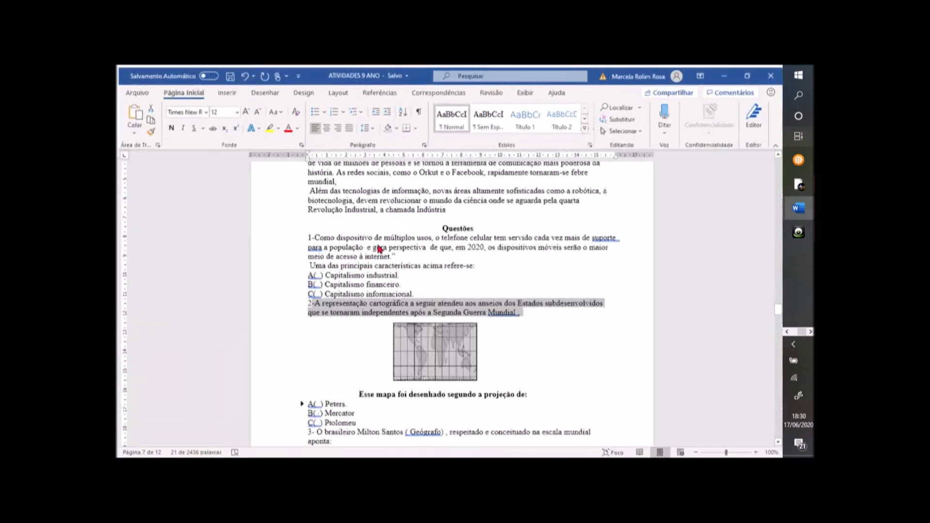
drag(357, 393, 542, 390)
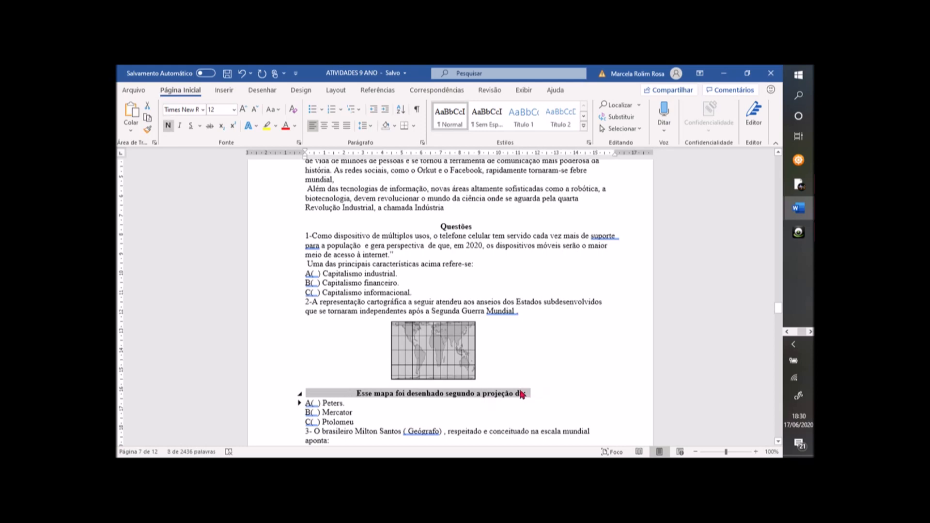
right_click(542, 394)
click(550, 229)
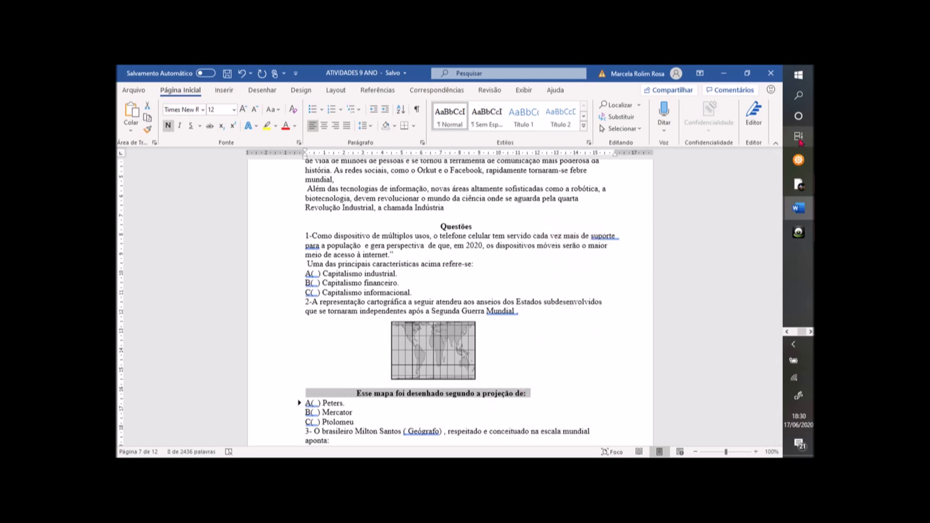
- Return to the form in Chrome and paste the copied line at the end of the representação cartográfica question's title
click(798, 136)
click(386, 218)
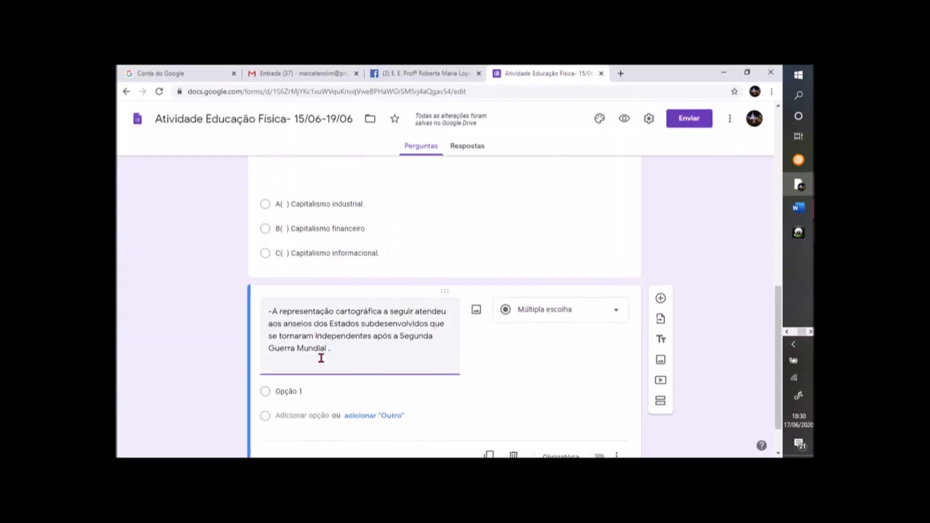
right_click(347, 350)
click(377, 266)
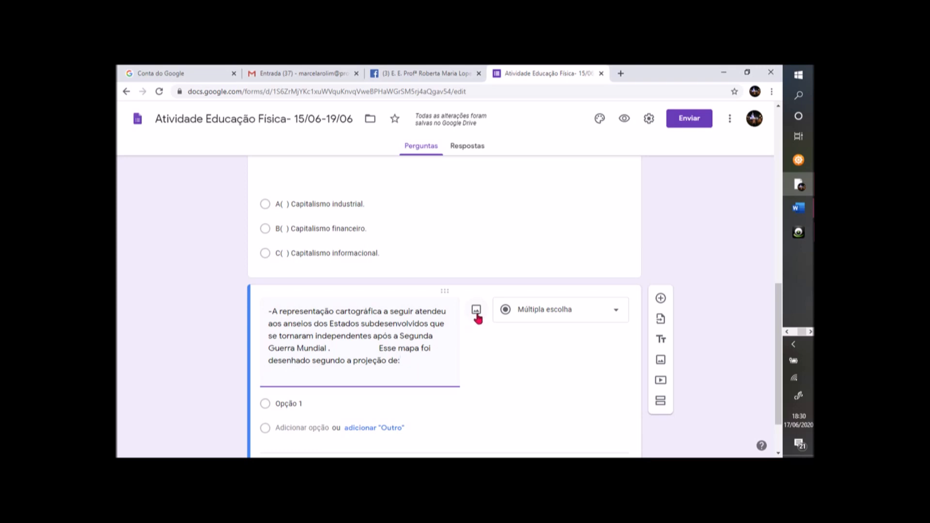
- In the Word document ATIVIDADES 9 ANO, save question 2's map as a PNG image named GEO in the Imagens folder
mouse_move(799, 210)
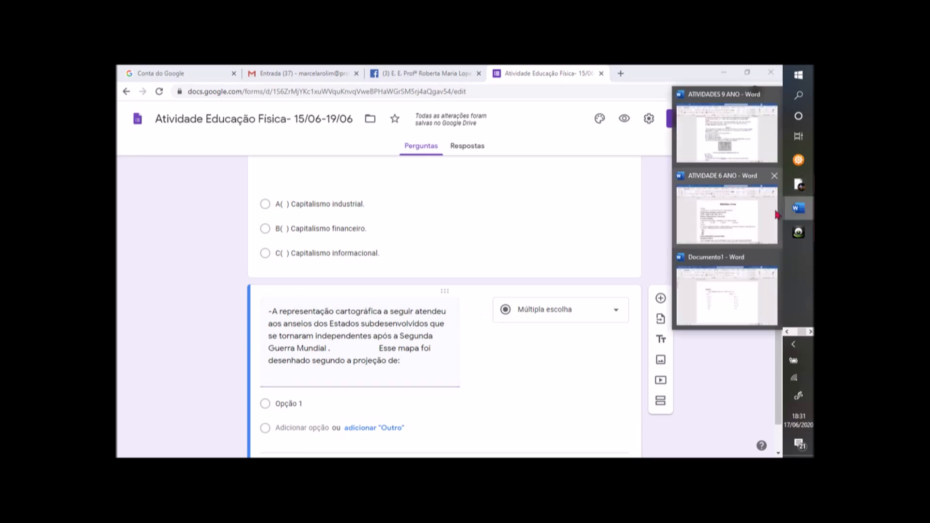
click(740, 142)
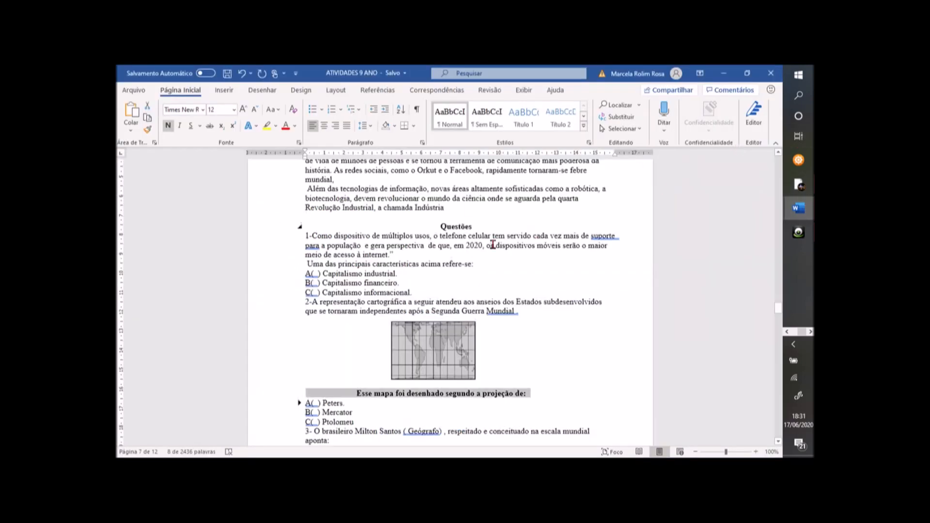
scroll(537, 261, down, 1)
click(433, 319)
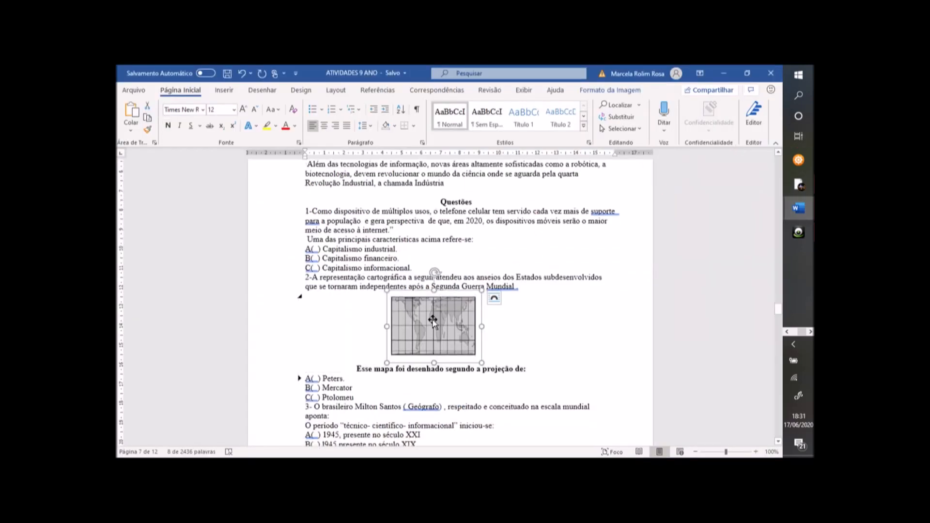
right_click(433, 321)
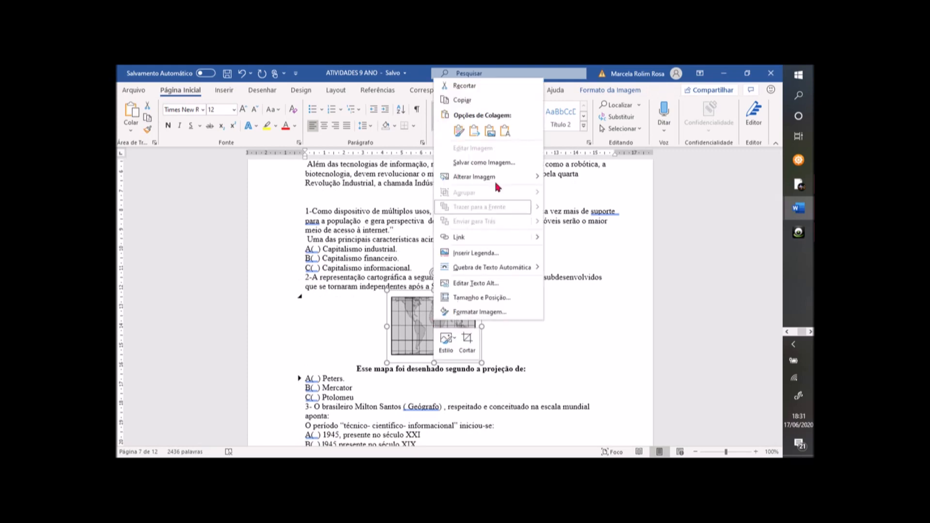
click(501, 163)
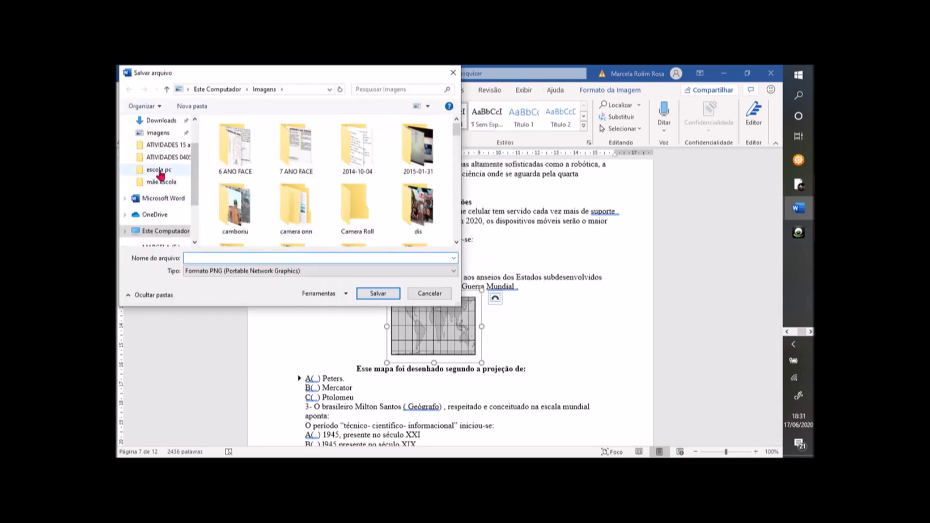
click(154, 137)
click(218, 258)
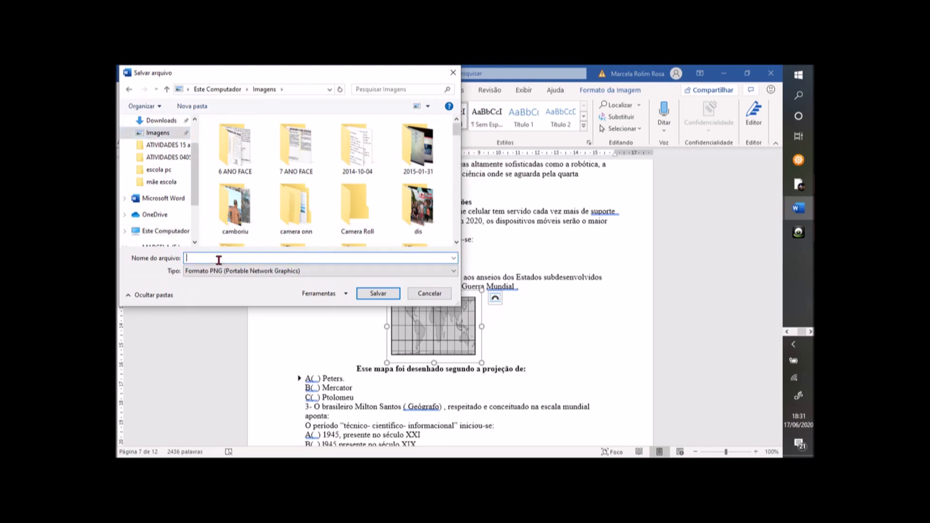
text(GE)
click(378, 293)
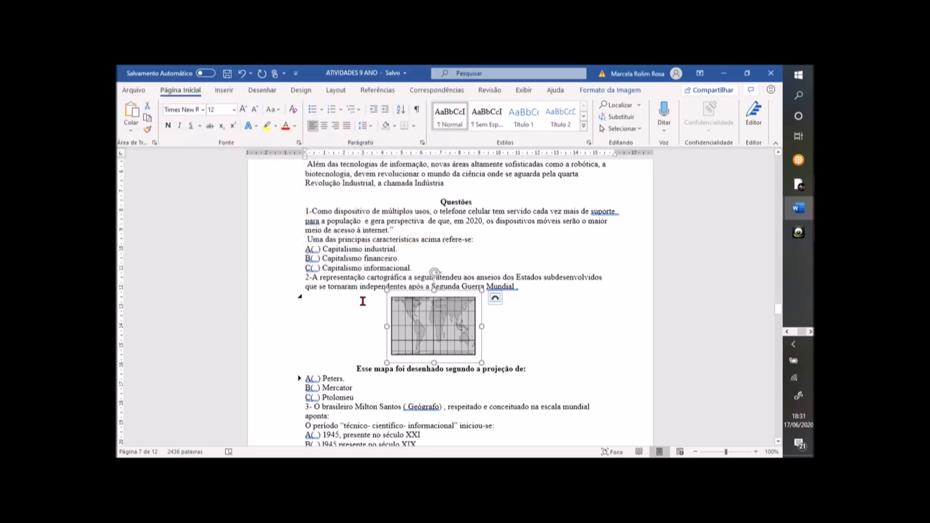
- Return to the form in Chrome and upload GEO.png from the Imagens folder as the map question's image
click(798, 136)
click(390, 173)
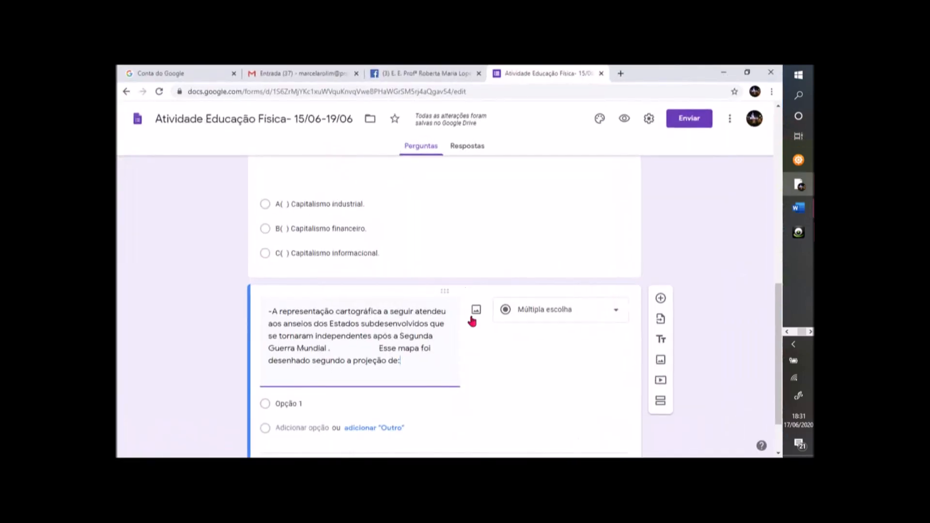
click(475, 310)
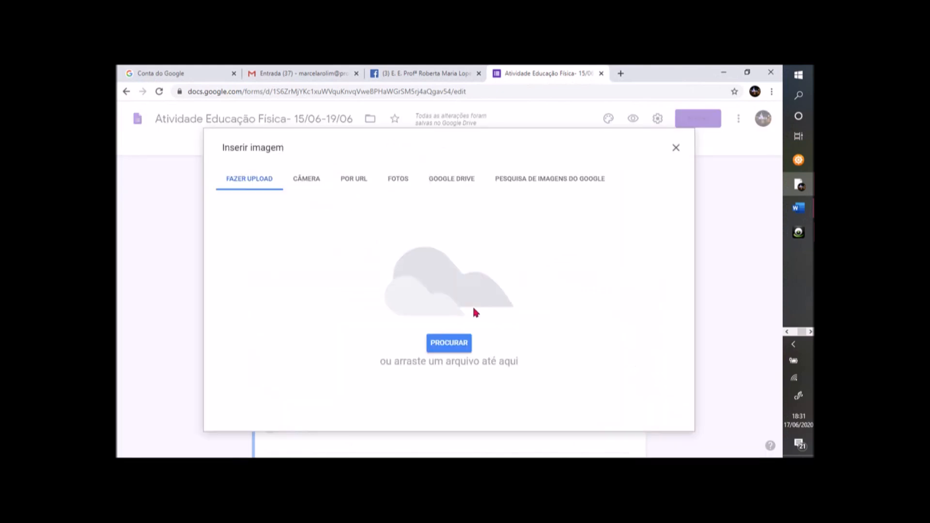
click(447, 345)
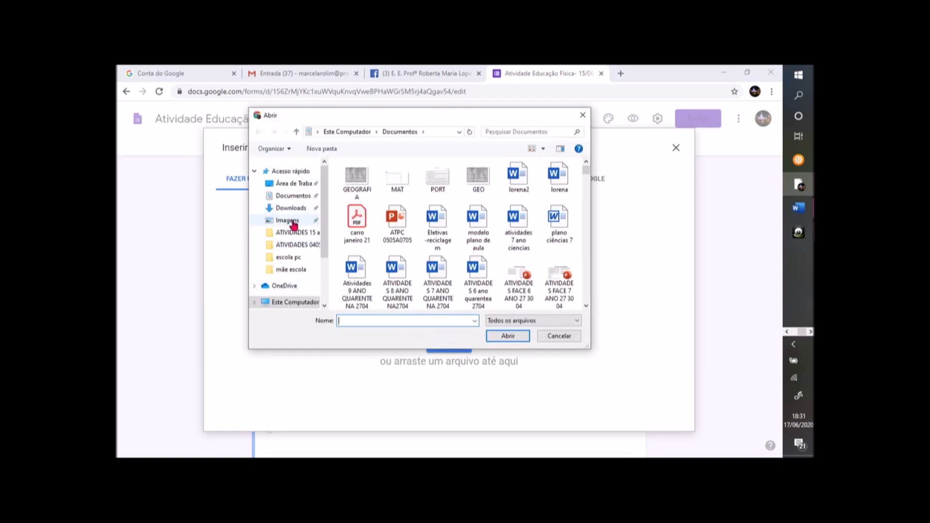
click(288, 220)
click(397, 320)
text(GE)
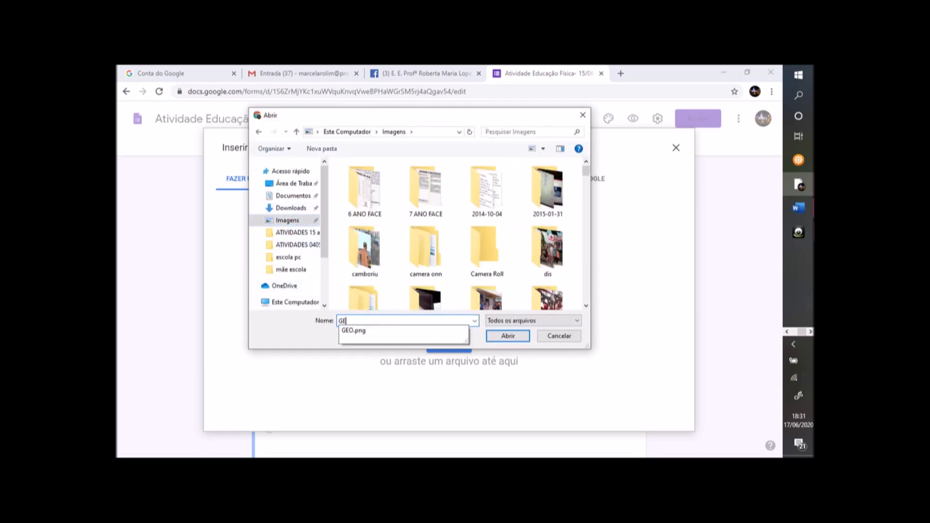
text(O)
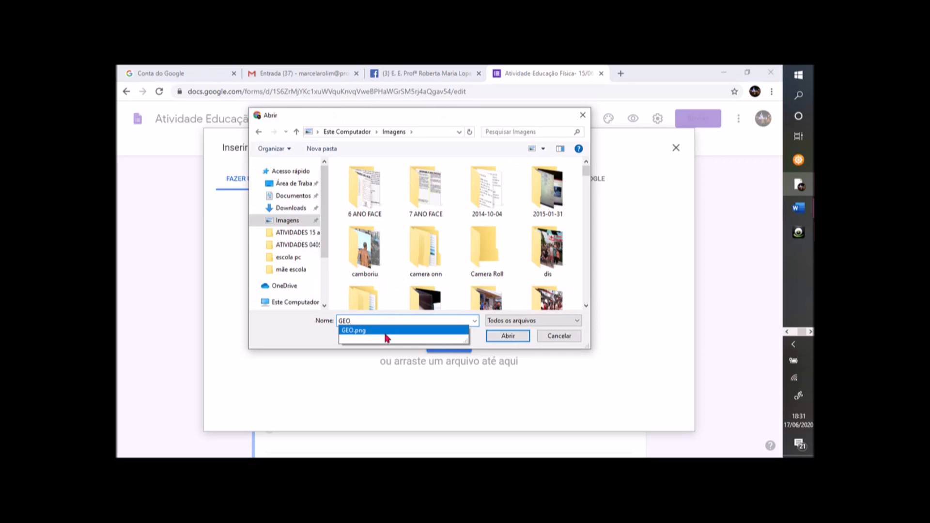
click(386, 331)
click(505, 337)
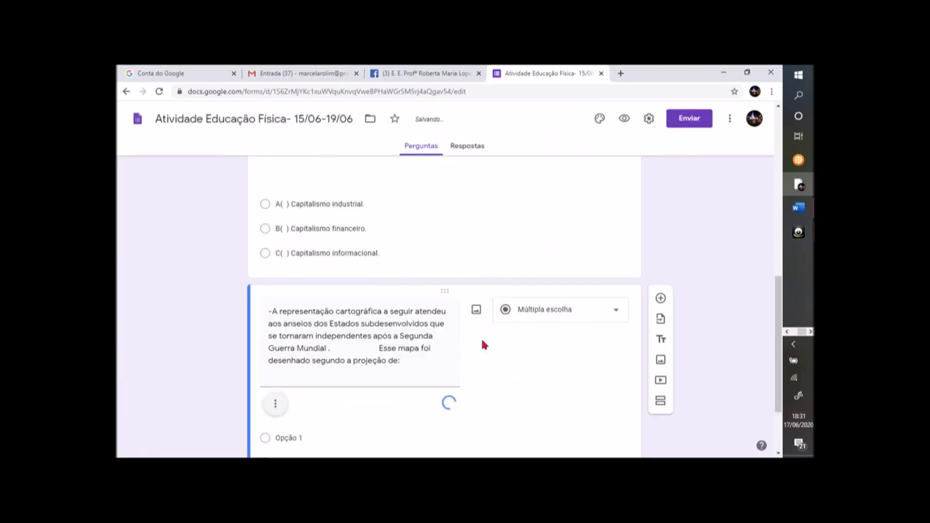
scroll(489, 355, down, 2)
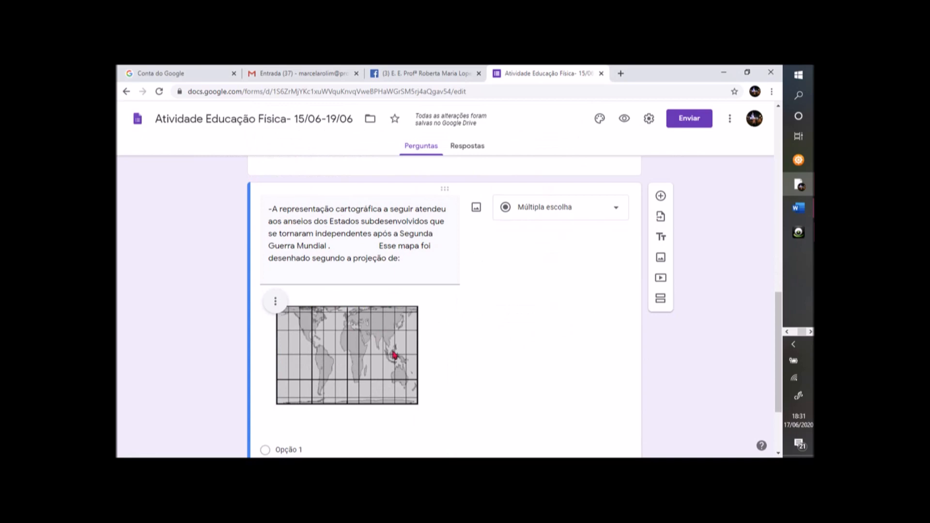
scroll(376, 359, down, 1)
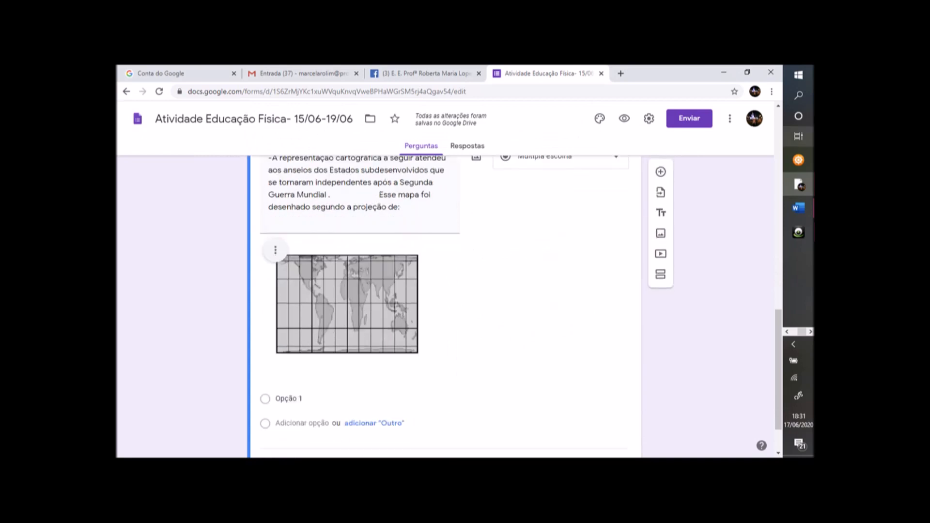
- Switch to the Word document ATIVIDADES 9 ANO and copy question 2's three answer options: Peters, Mercator and Ptolomeu
click(798, 136)
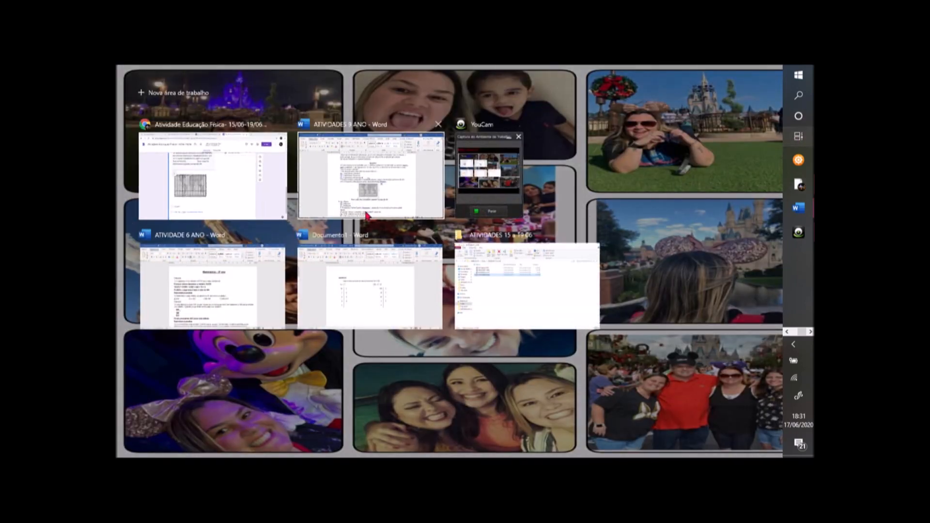
click(366, 212)
scroll(382, 244, down, 2)
drag(304, 328, 353, 349)
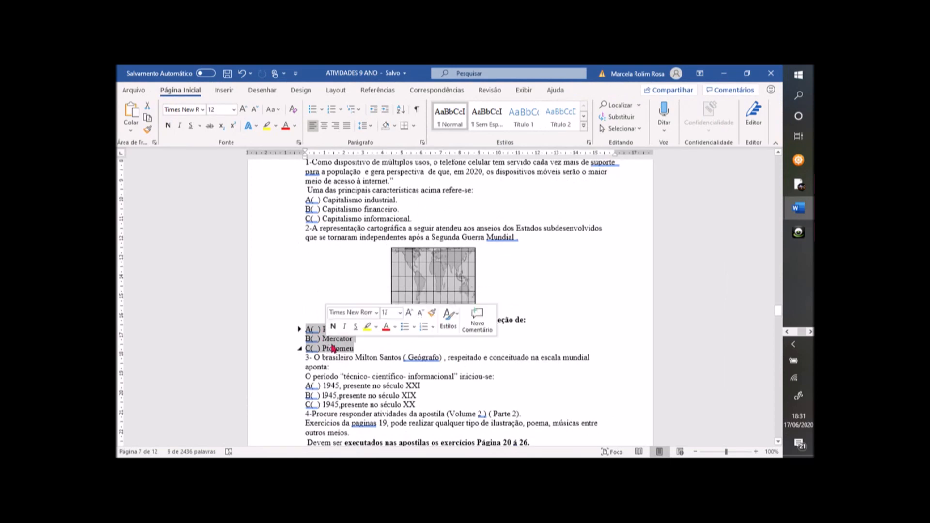
click(432, 314)
mouse_move(322, 348)
mouse_down()
mouse_move(373, 358)
mouse_move(334, 366)
mouse_up()
scroll(502, 391, down, 3)
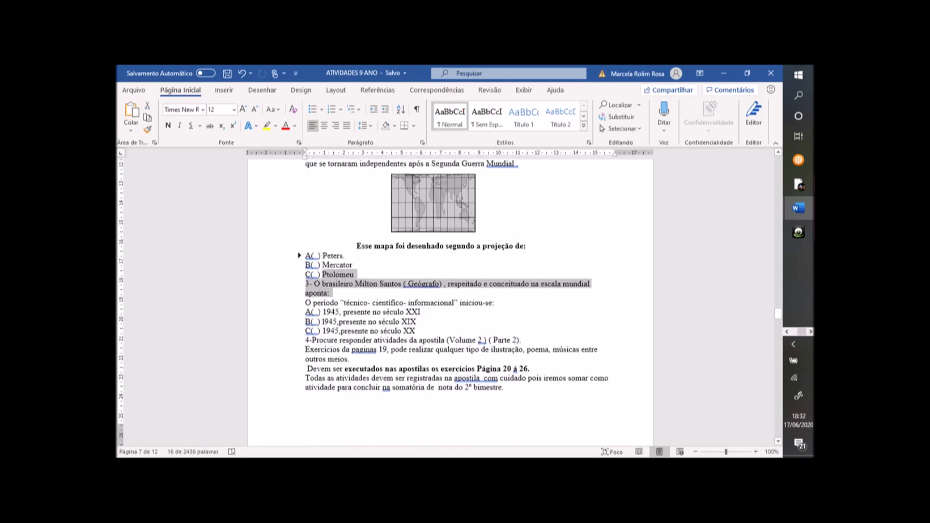
drag(306, 255, 352, 274)
right_click(344, 276)
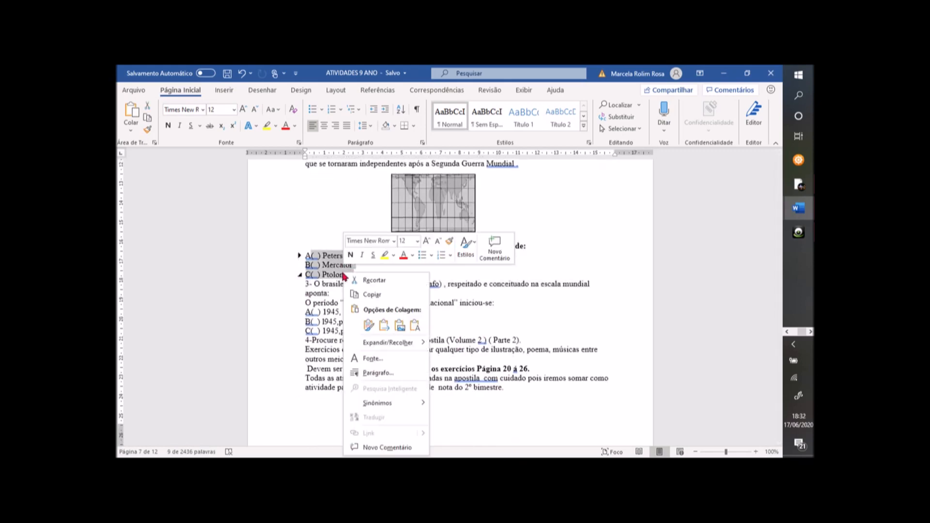
click(357, 294)
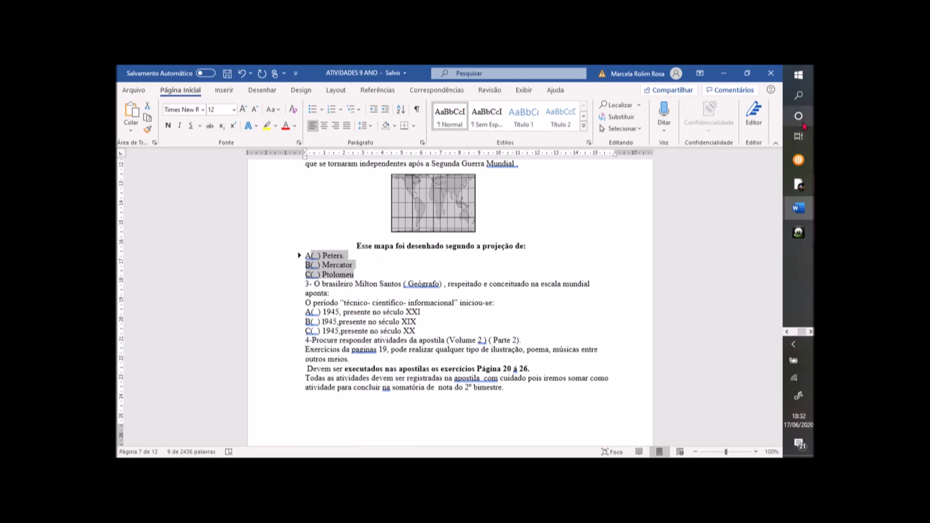
- Return to the form in Chrome and paste the copied answers over Opção 1 of the map question
click(798, 136)
click(438, 180)
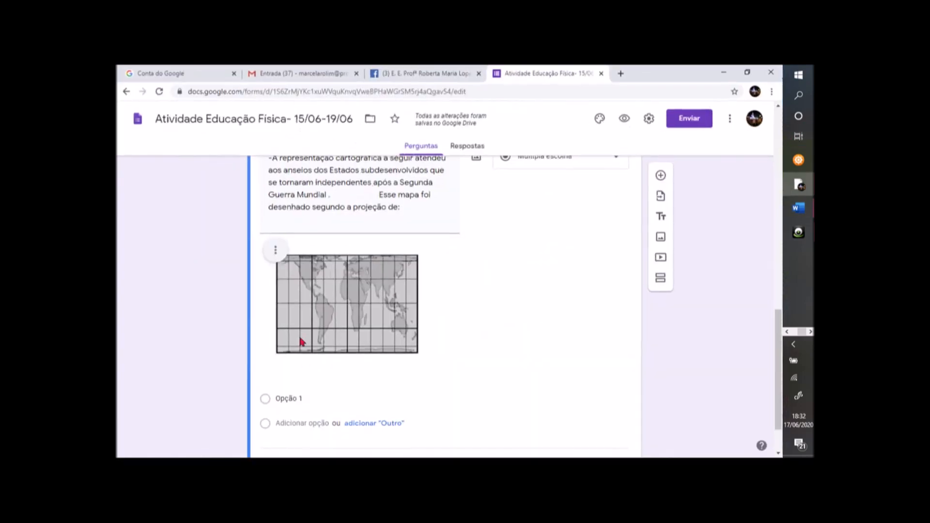
click(292, 397)
right_click(292, 395)
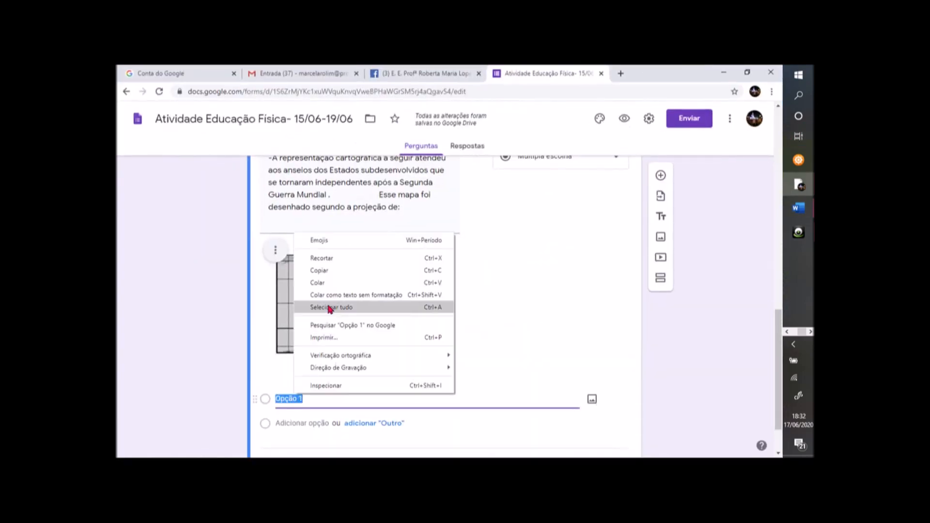
click(310, 281)
scroll(476, 290, down, 1)
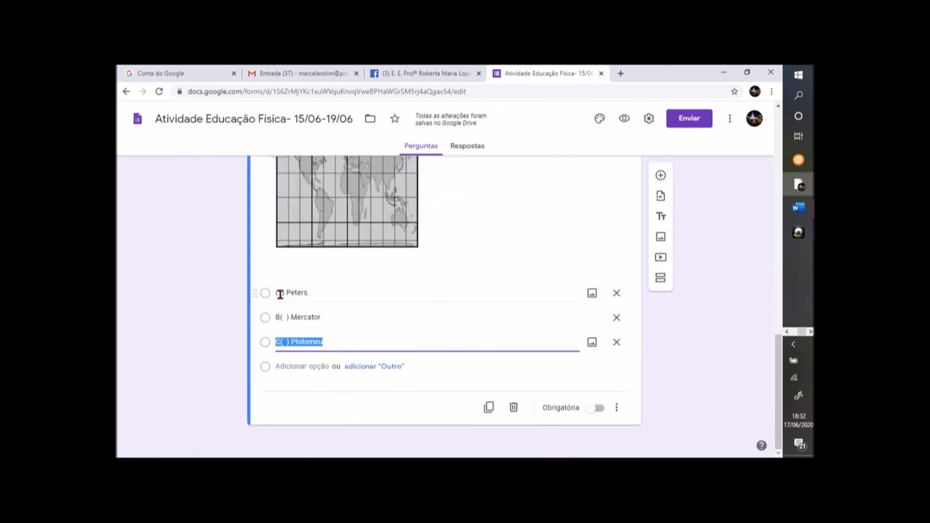
- Correct the map question's first option to "A ( ) Peters." and make the question required
click(278, 292)
click(278, 293)
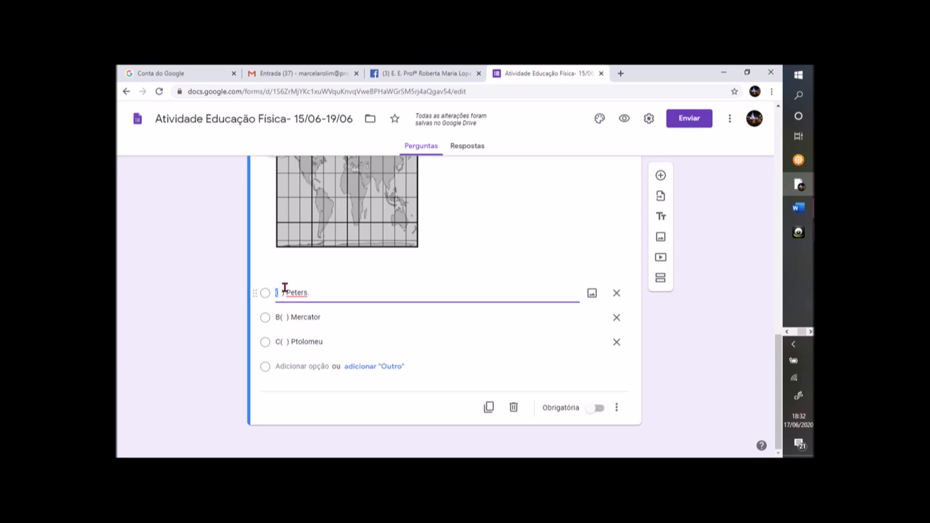
text(A ()
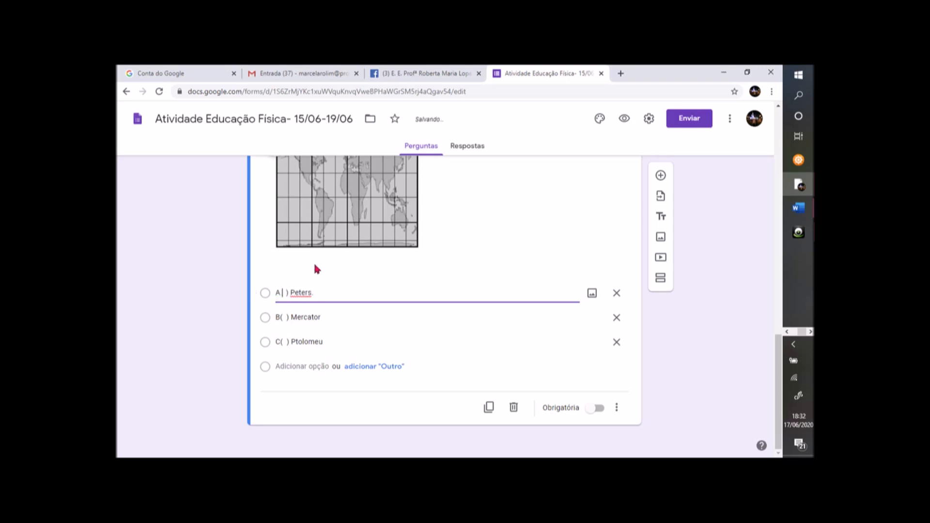
click(598, 409)
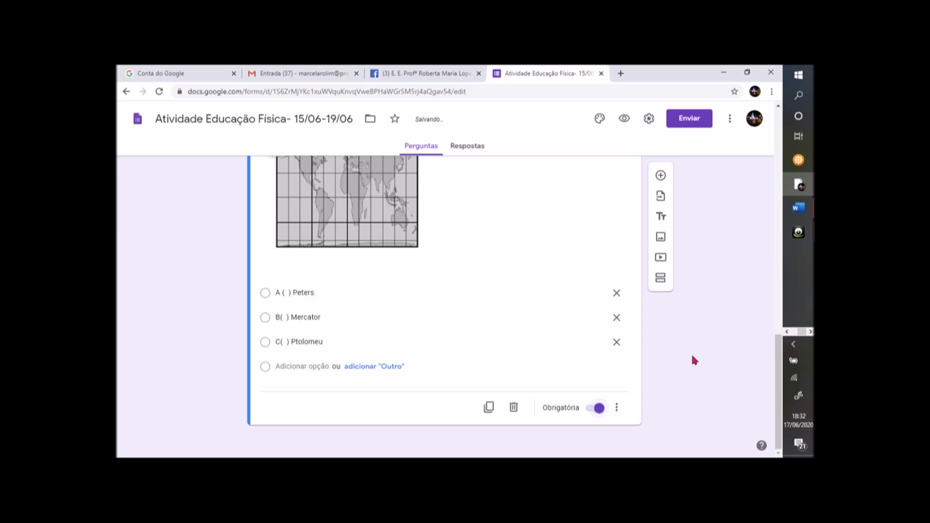
- Add a new blank multiple-choice question below the map question
scroll(693, 359, up, 1)
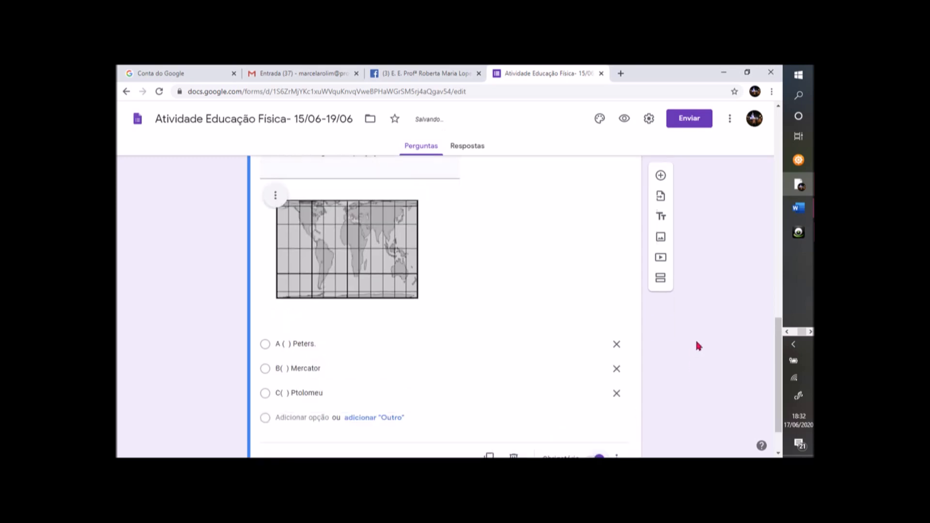
click(660, 176)
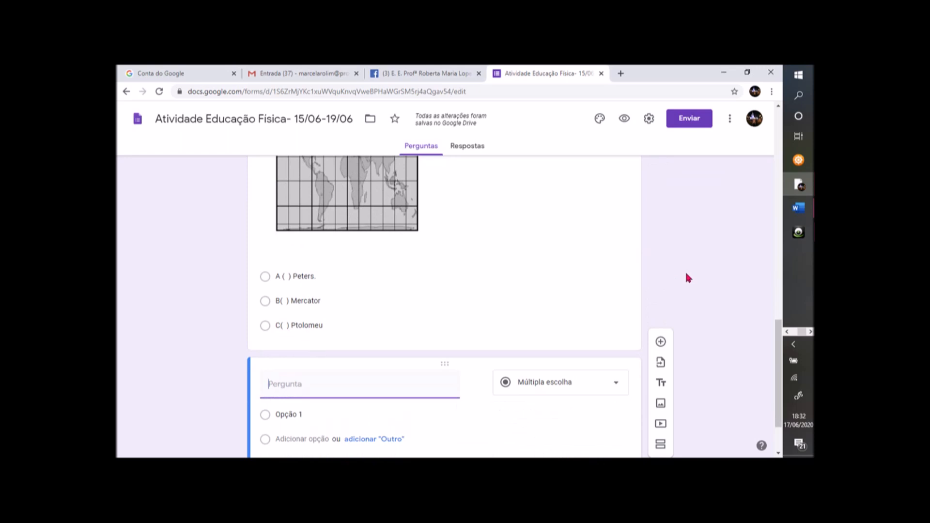
scroll(686, 267, down, 1)
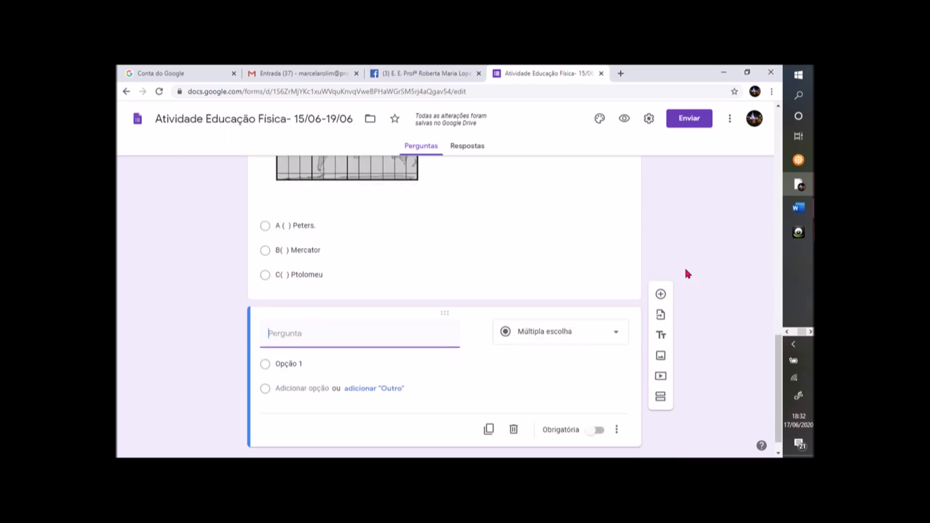
- Switch to the Word document ATIVIDADES 9 ANO and copy the YouTube link under TEMA 1 in the EDUCAÇÃO FÍSICA section
click(799, 137)
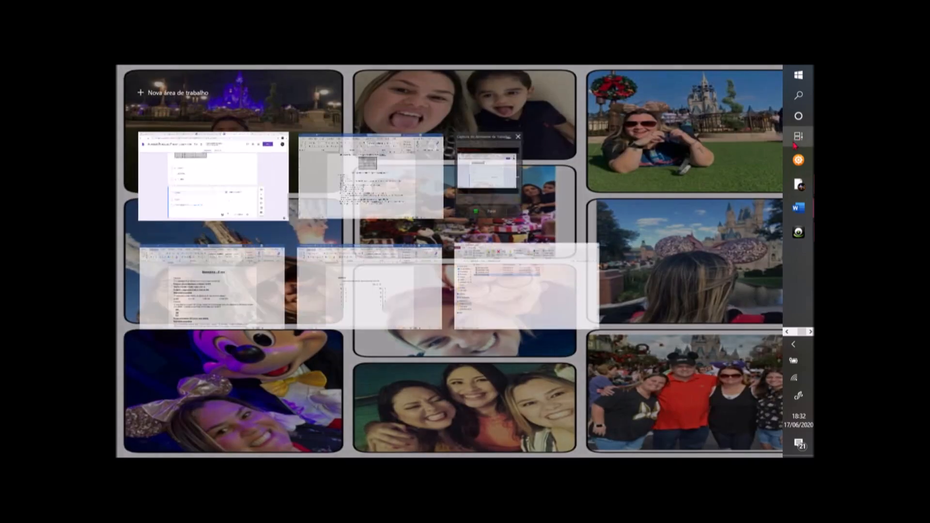
click(385, 182)
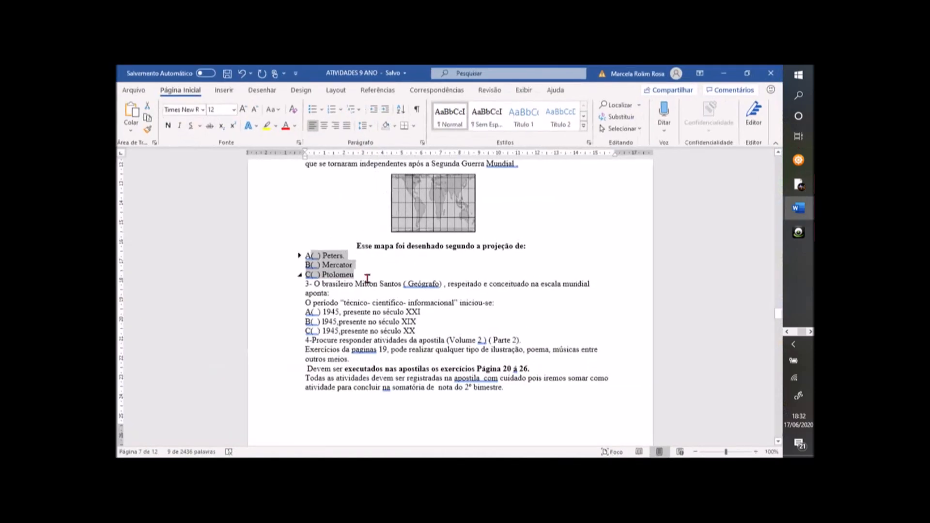
scroll(383, 325, up, 15)
drag(777, 298, 778, 163)
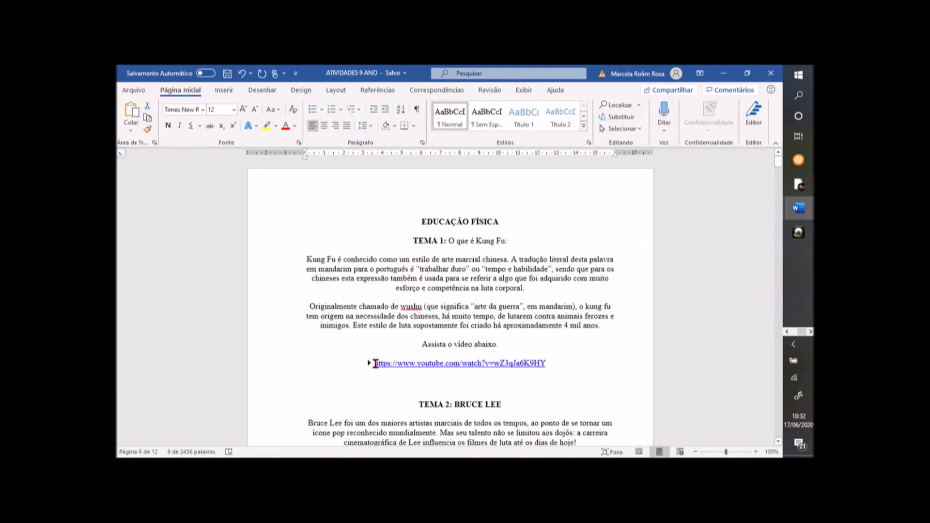
drag(373, 364, 546, 366)
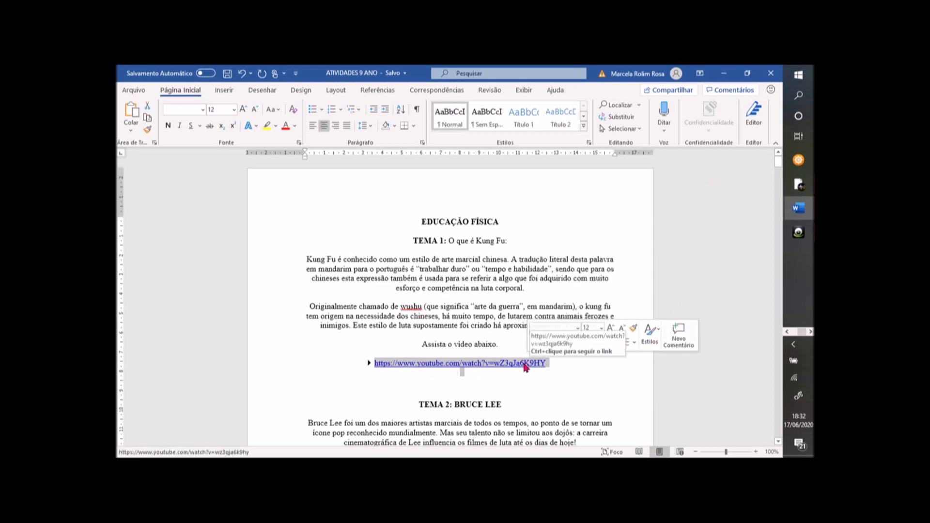
right_click(525, 366)
click(552, 175)
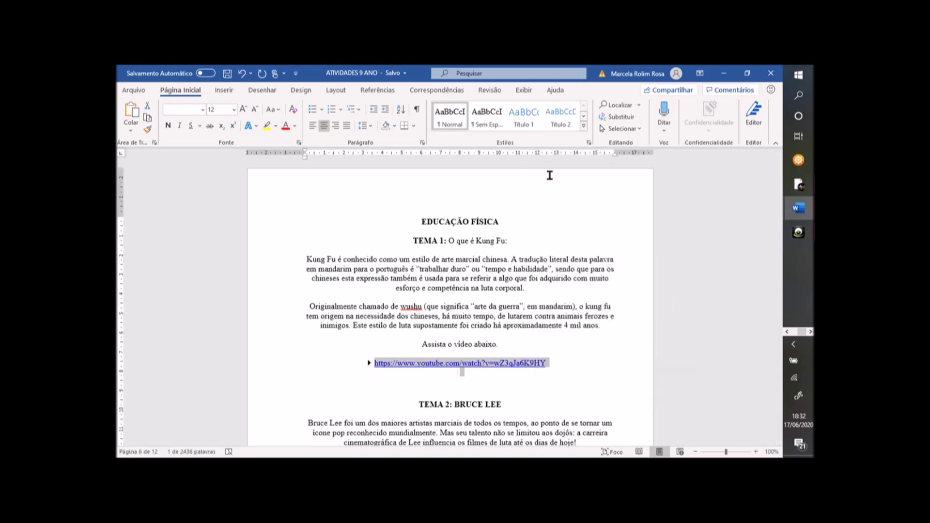
- Return to the form in Chrome, add the video from the copied YouTube URL, and title it "Assista o vídeo e responda as próximas questões:"
click(798, 136)
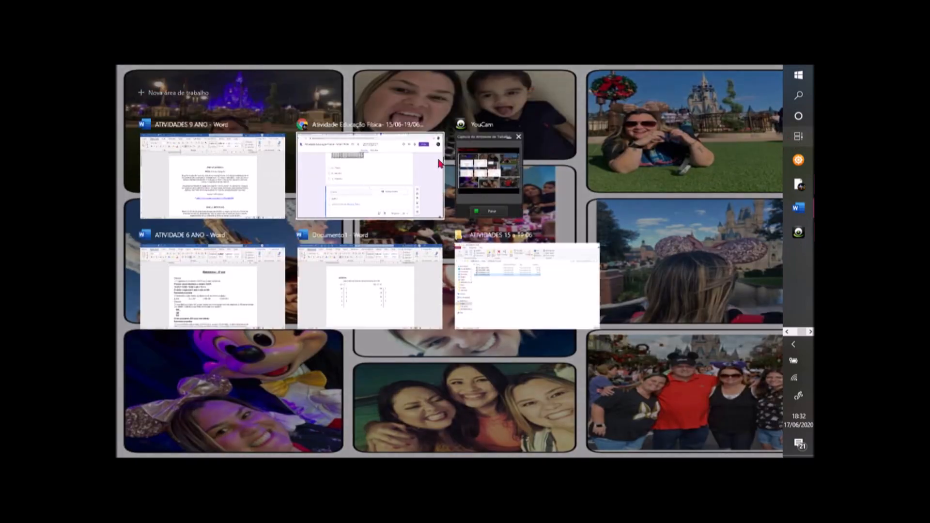
click(431, 164)
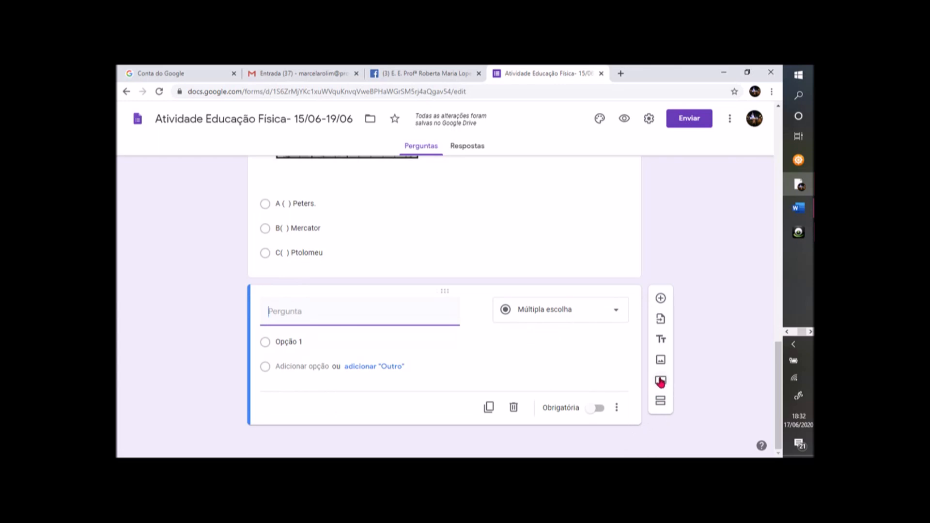
click(661, 381)
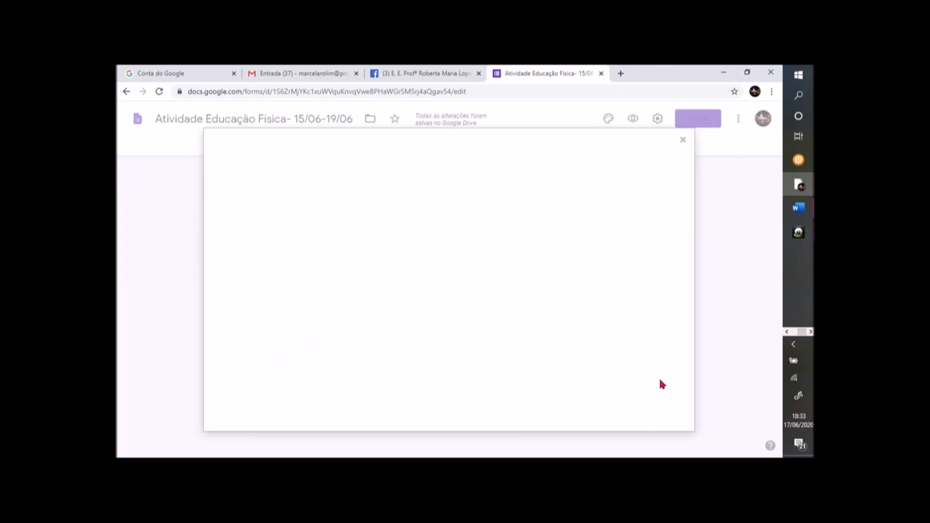
click(303, 174)
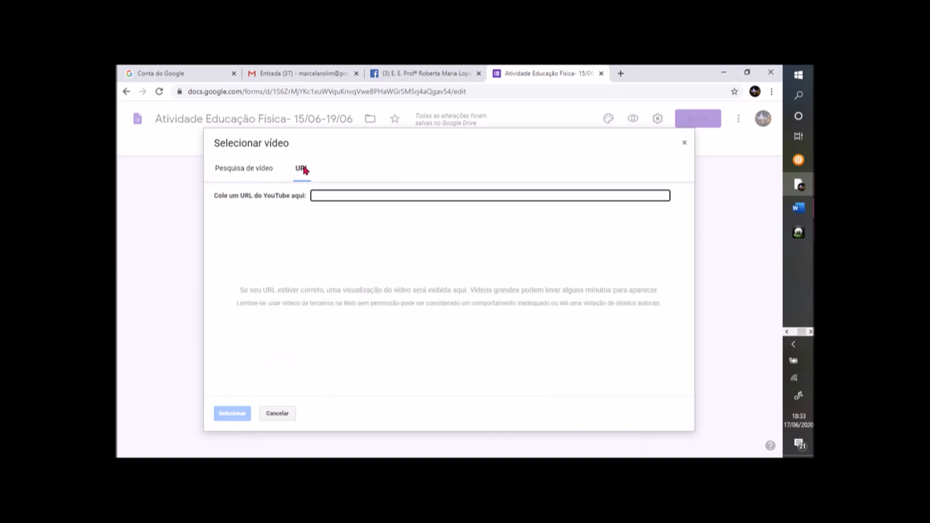
right_click(338, 192)
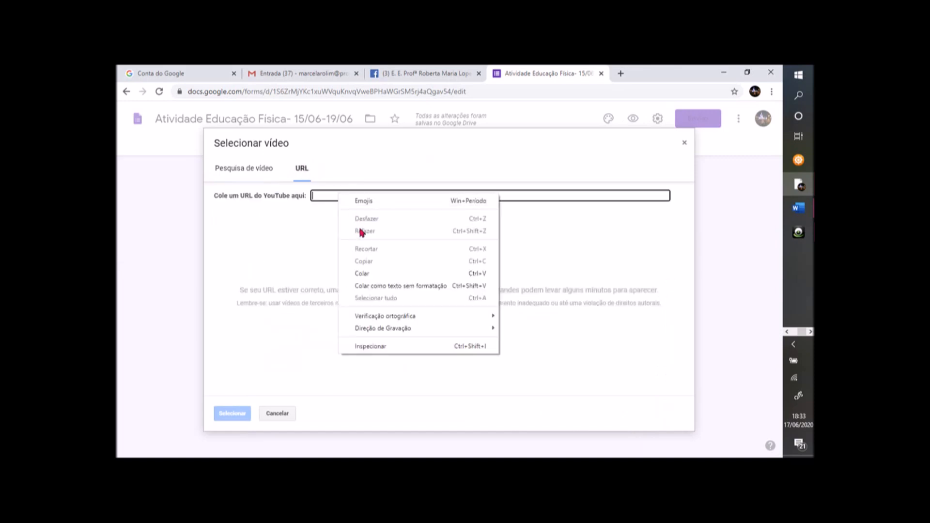
click(364, 269)
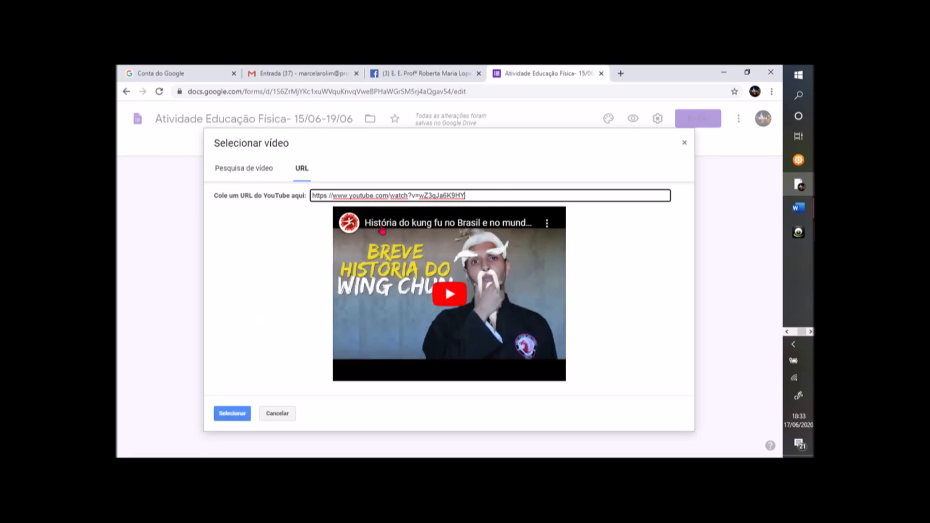
click(235, 415)
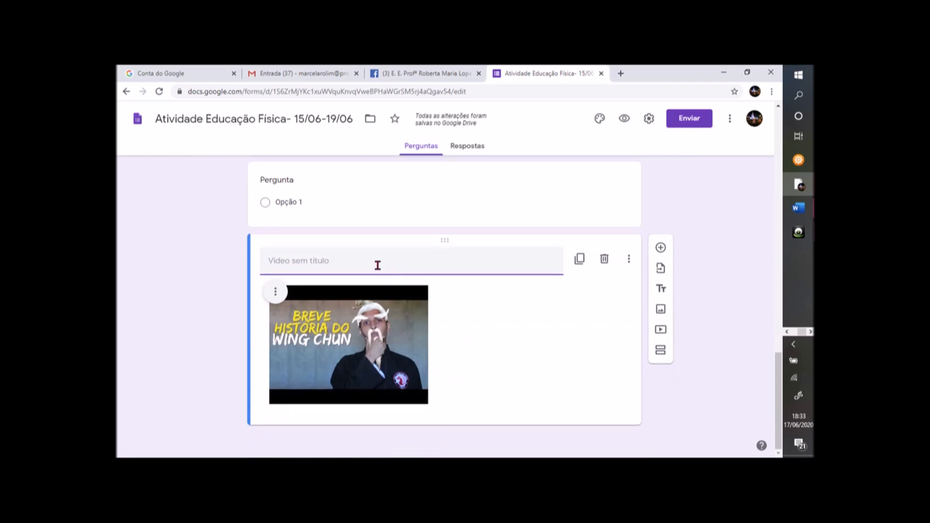
text(Assista o)
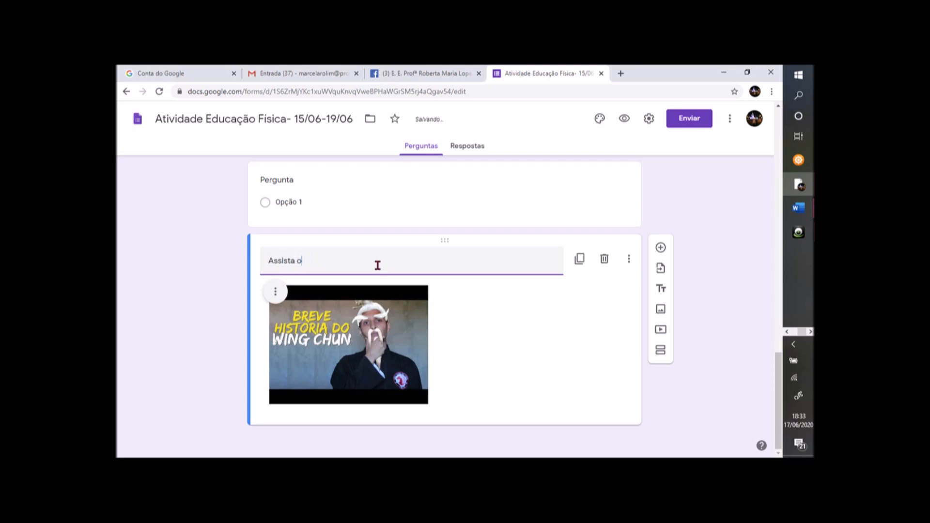
text( vídeo e responda as próximas questões:)
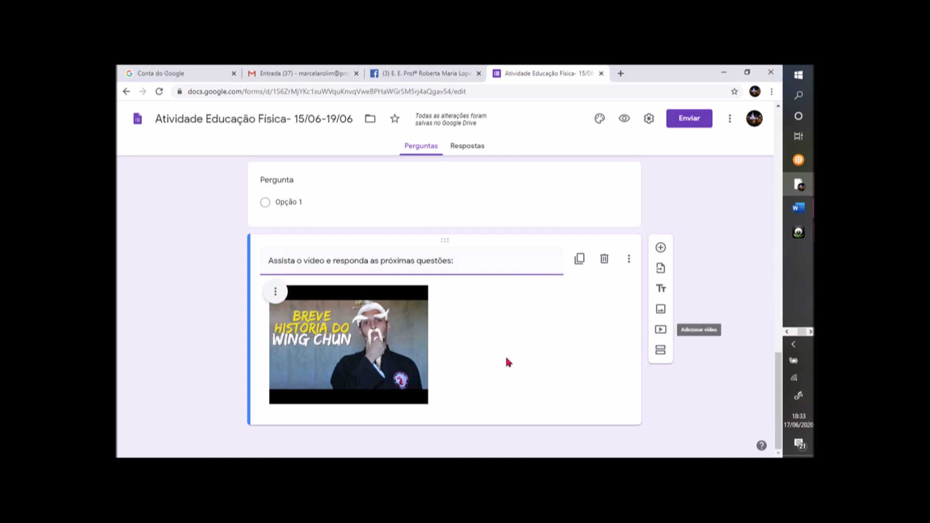
- Delete the blank question between the map question and the video
scroll(501, 360, up, 1)
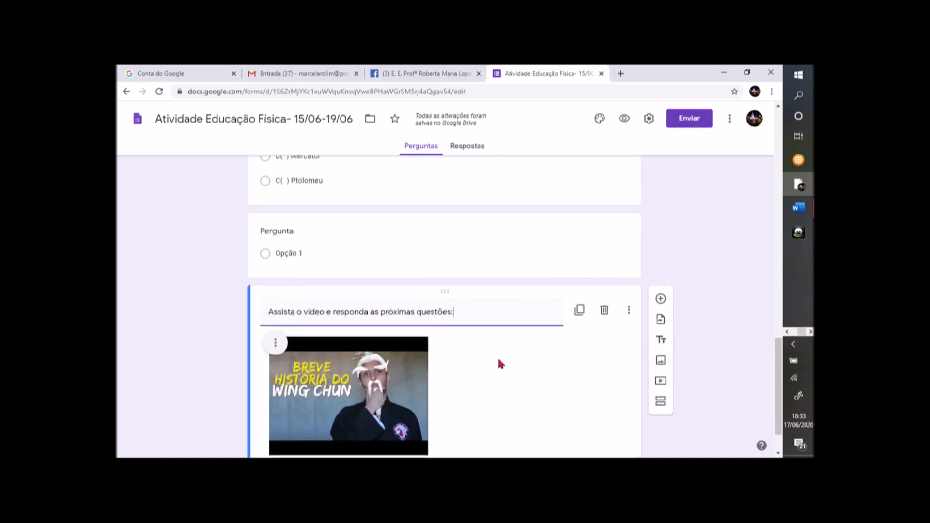
click(397, 235)
click(513, 338)
- Add a new multiple-choice question directly below the video
scroll(581, 374, down, 1)
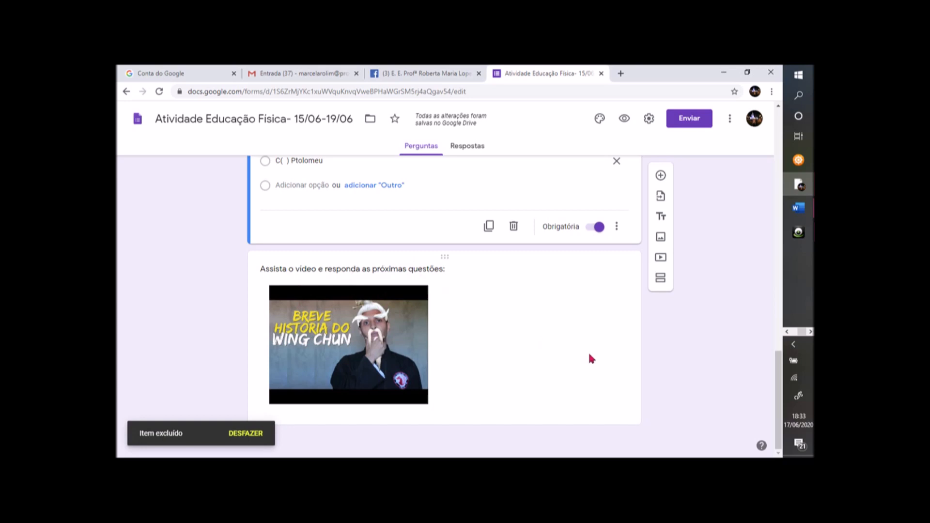
click(604, 370)
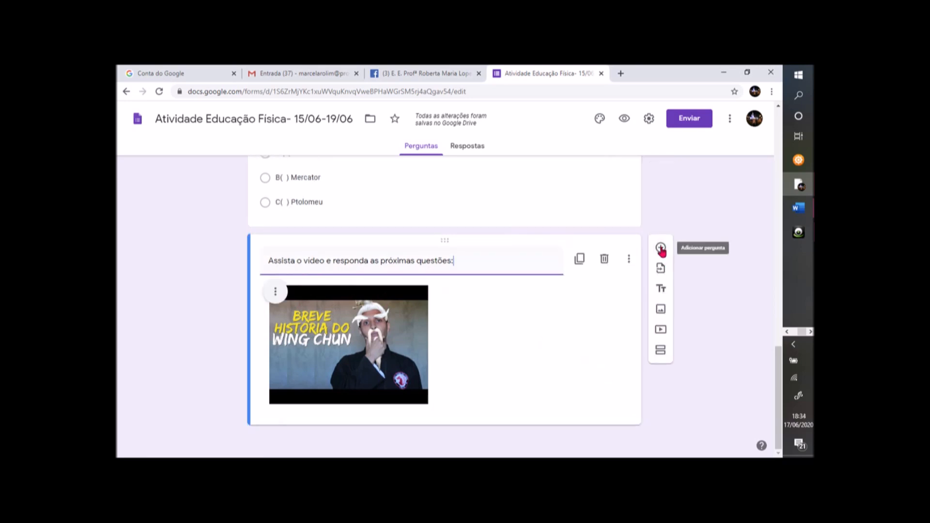
click(660, 249)
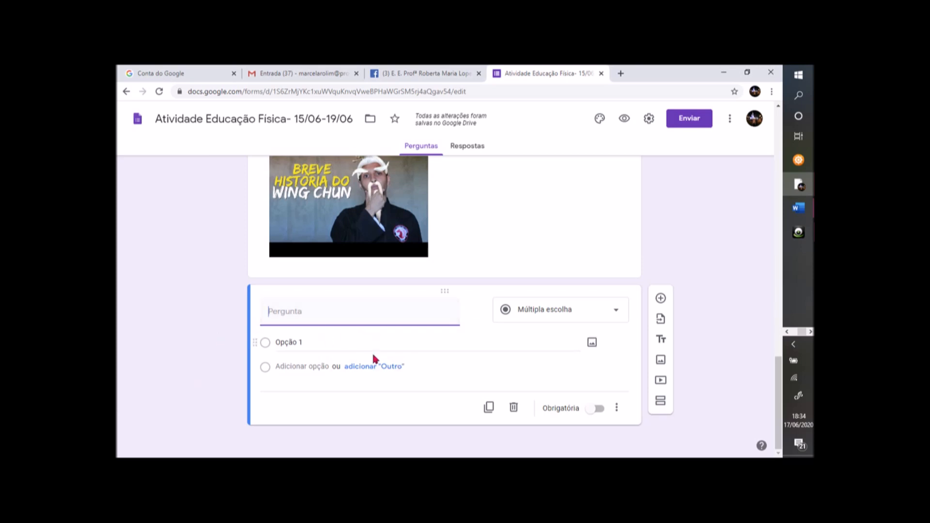
- Switch to the Word document ATIVIDADE 6 ANO and copy the full story "O conto da mentira" from the Português section
click(798, 208)
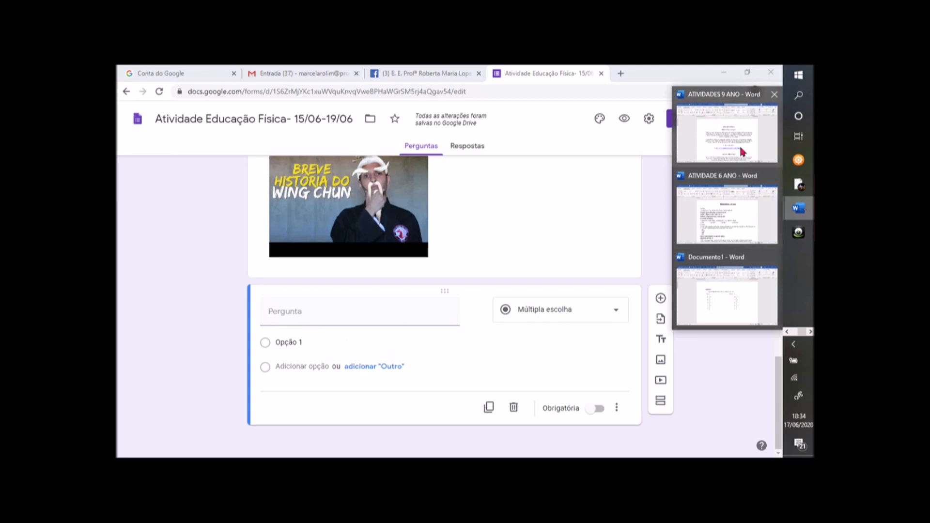
click(725, 208)
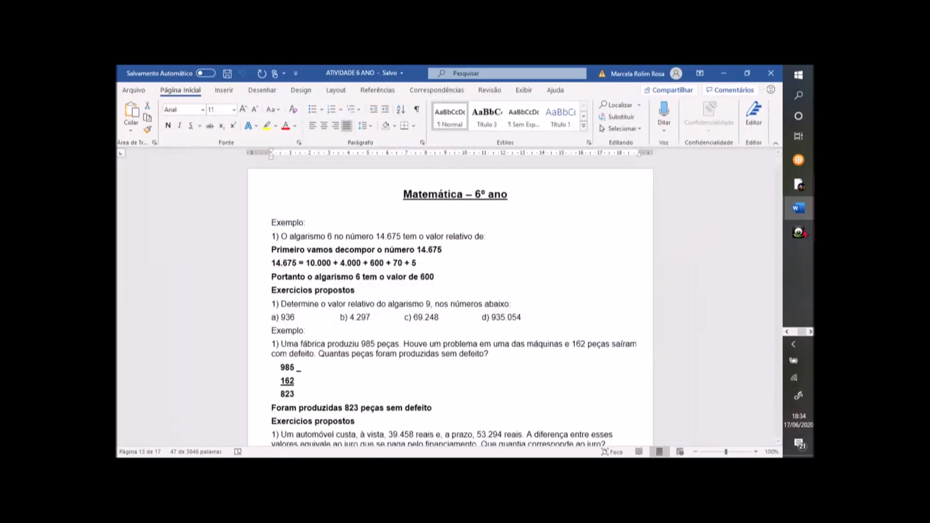
drag(778, 163, 789, 347)
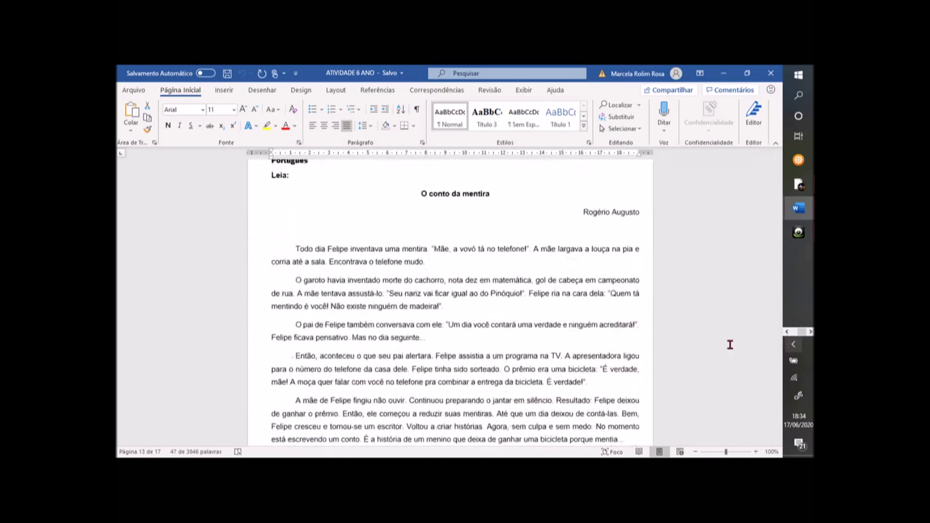
drag(420, 194, 543, 444)
drag(546, 405, 477, 385)
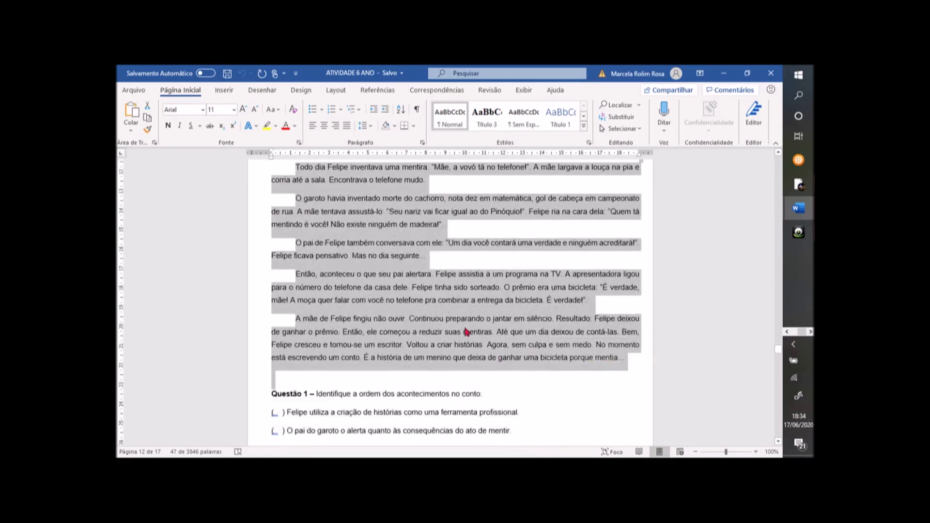
right_click(476, 385)
click(496, 182)
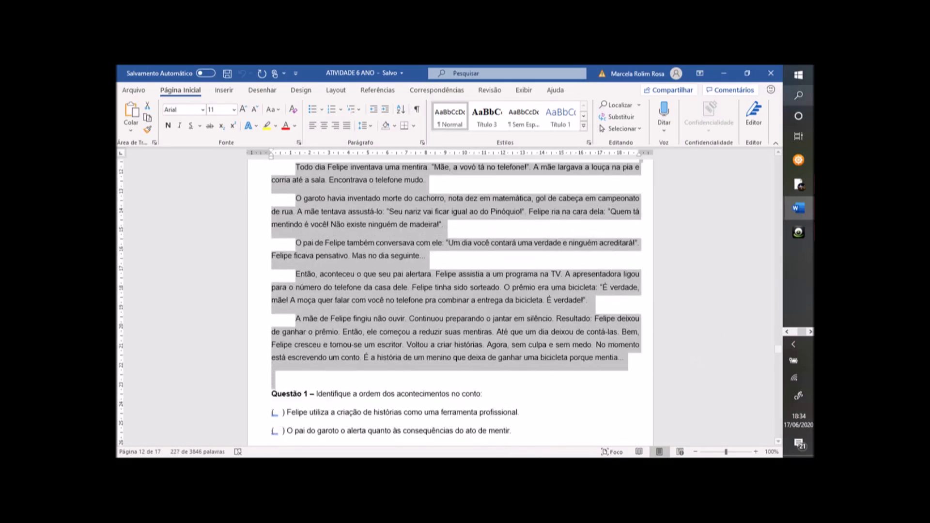
- Return to the form in Chrome and paste the copied story as the text of the blank multiple-choice question
click(798, 136)
click(395, 184)
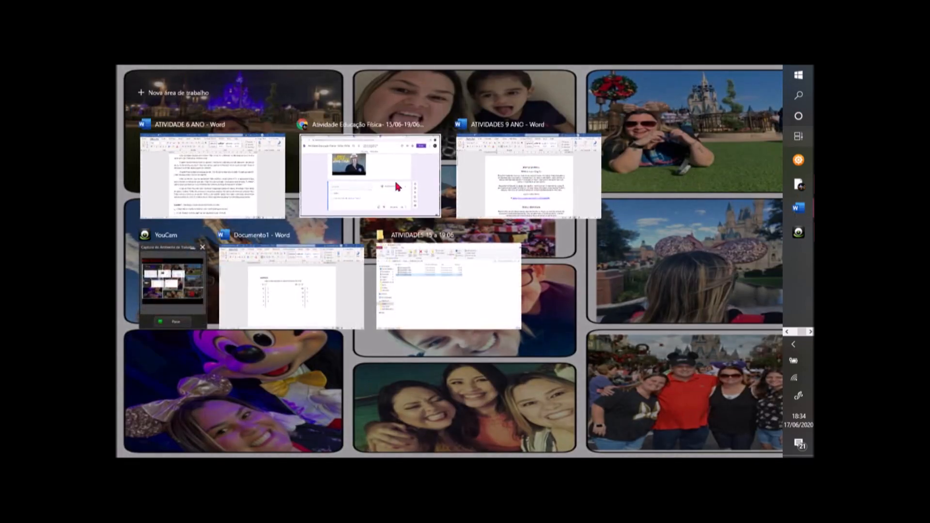
right_click(318, 313)
click(343, 235)
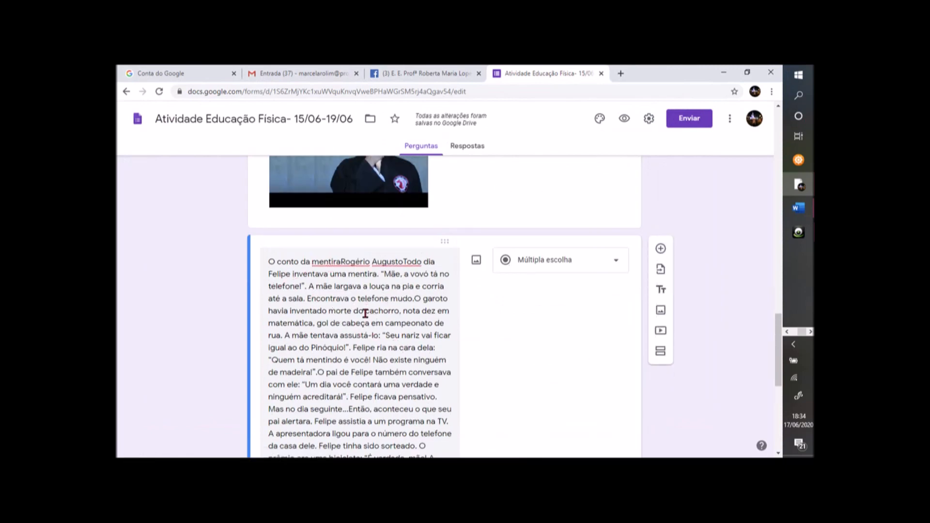
- Delete the whole pasted story from the question's text
scroll(365, 313, down, 4)
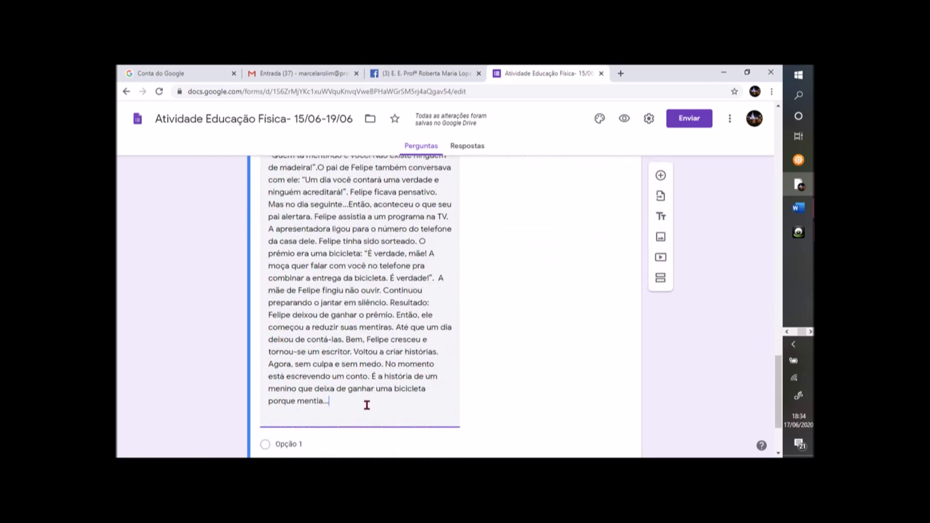
drag(341, 406, 254, 207)
key(BackSpace)
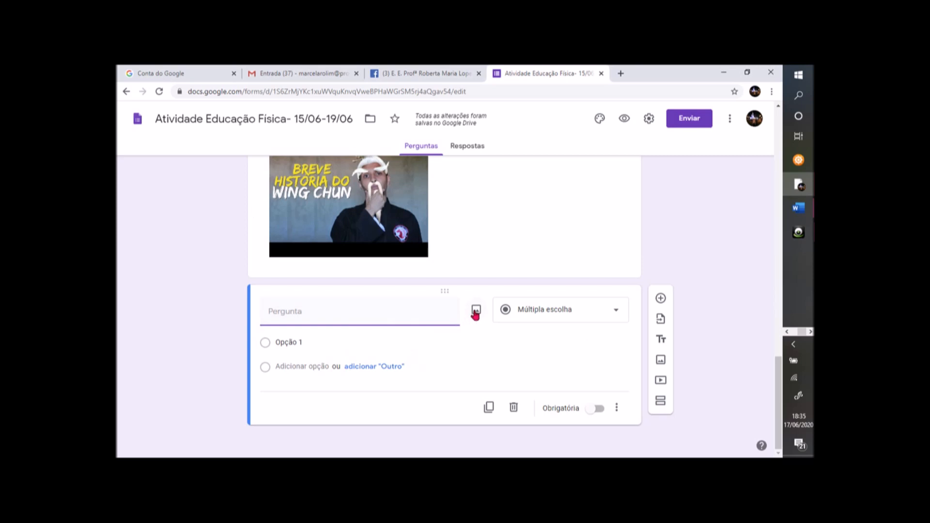
- Switch back to the Word document ATIVIDADE 6 ANO and copy the selected story "O conto da mentira" again
click(796, 206)
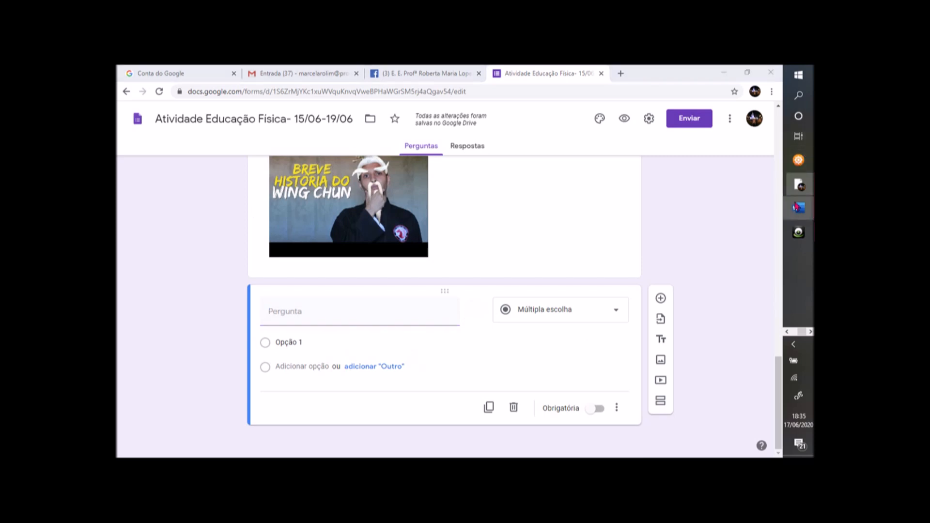
click(751, 205)
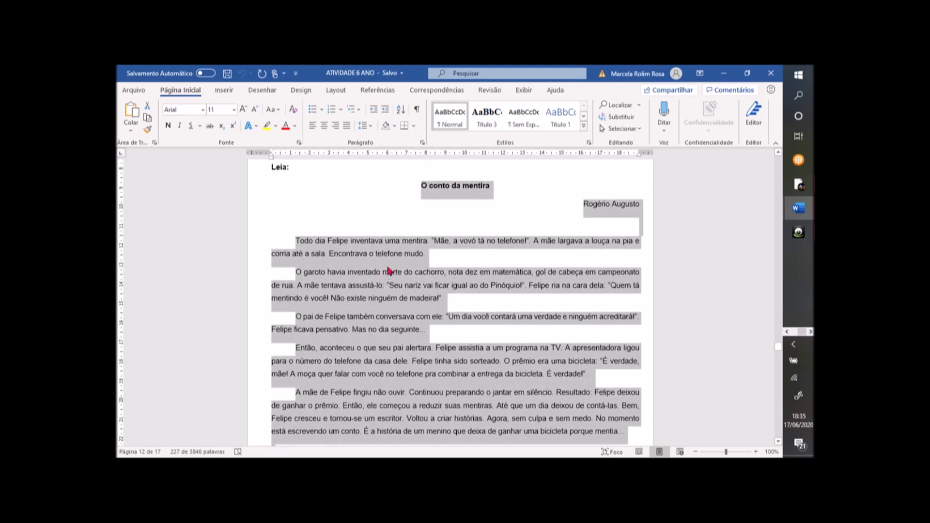
right_click(388, 270)
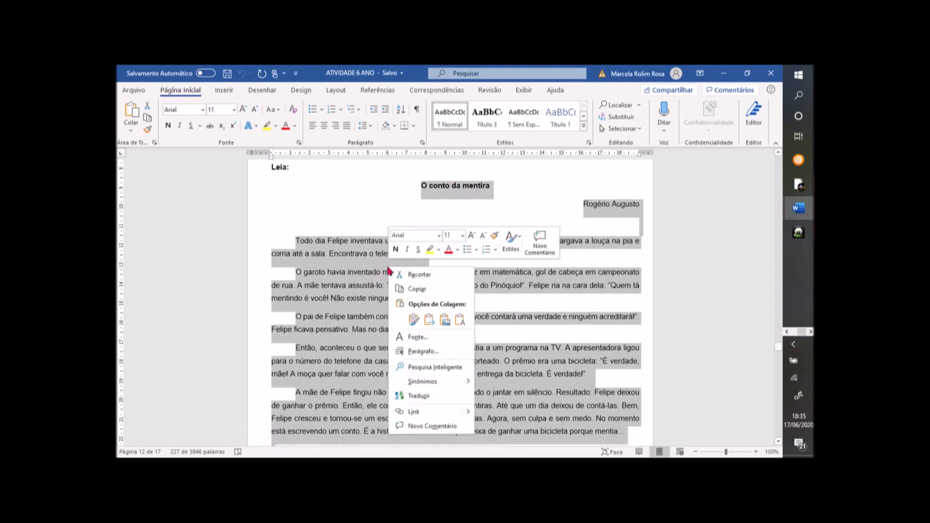
click(405, 290)
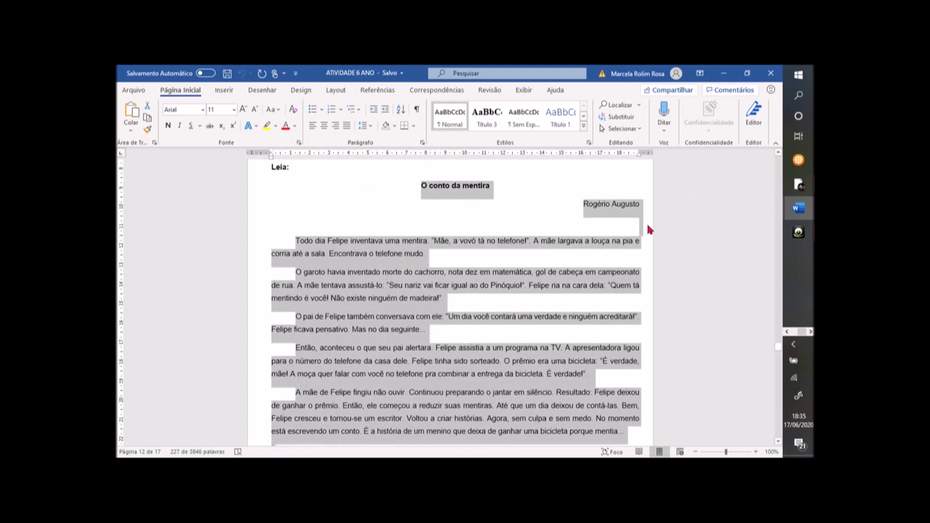
scroll(649, 229, down, 1)
- Switch to the Word document Documento1, clear its content and paste the copied story as an image
click(798, 209)
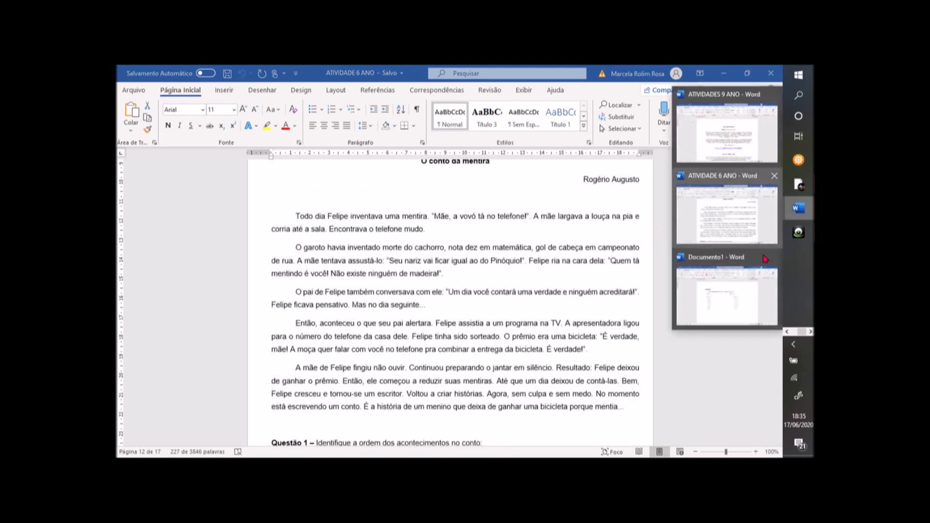
click(749, 274)
key(Delete)
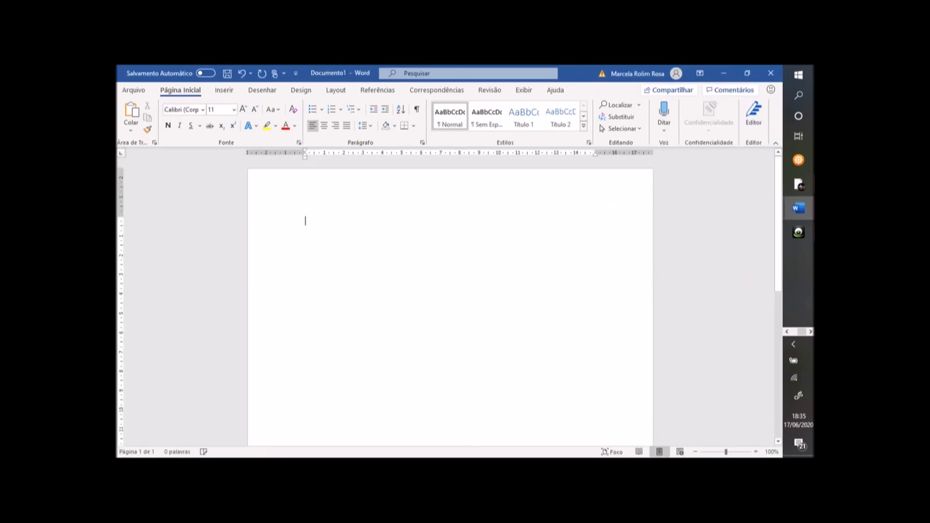
right_click(327, 232)
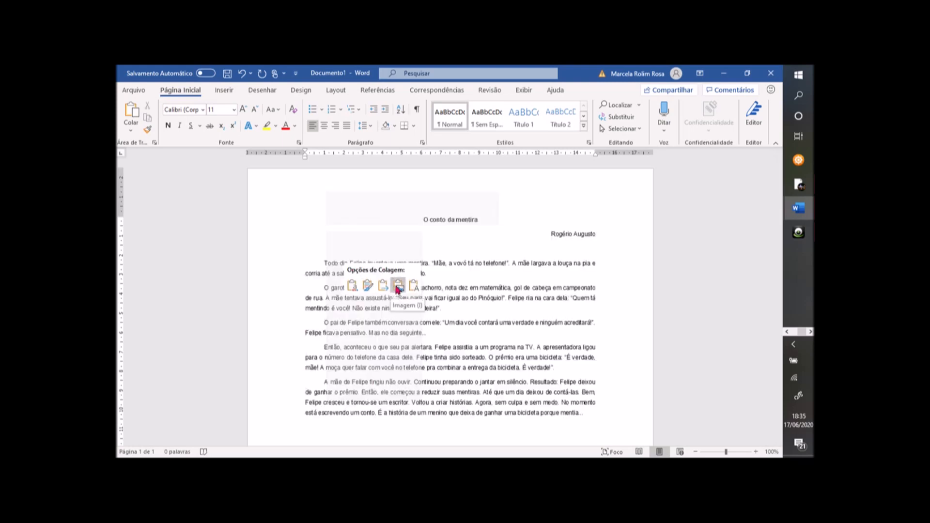
click(398, 287)
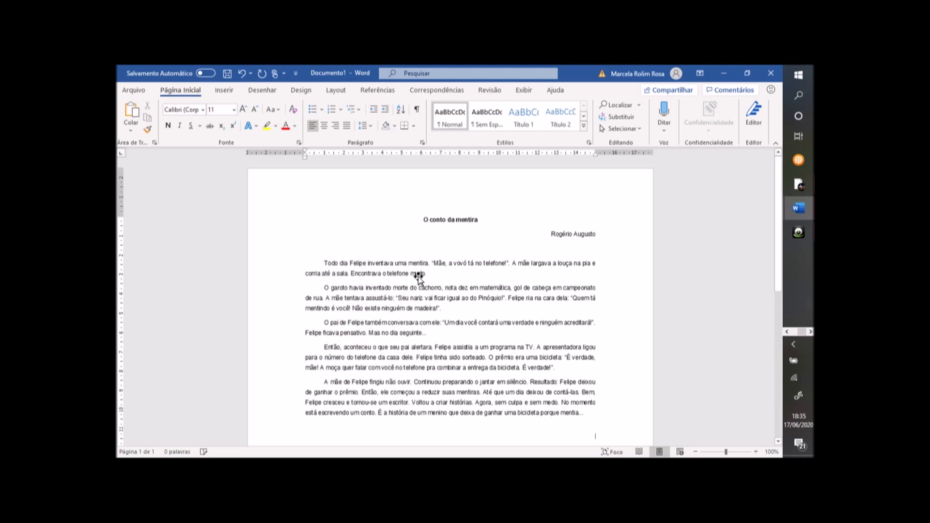
- Save the pasted story image as a PNG file named "port" in the Imagens folder
scroll(493, 289, down, 1)
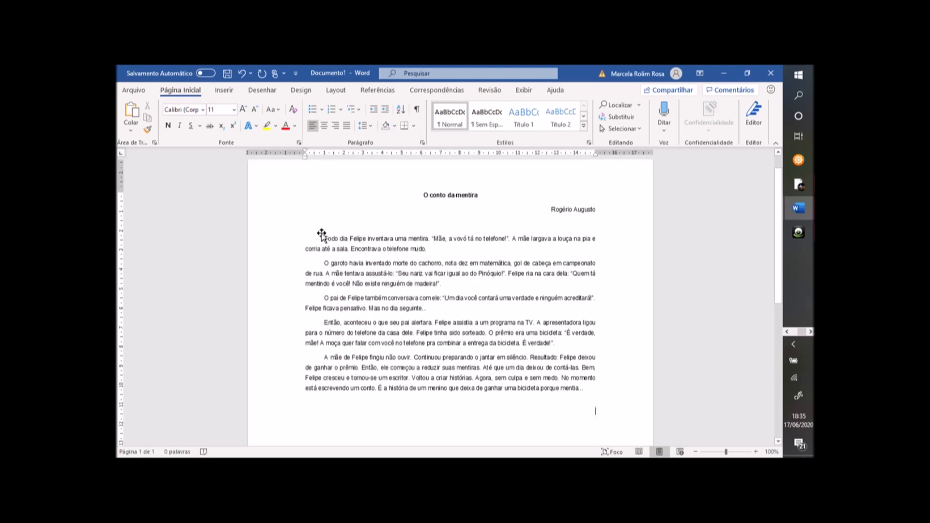
click(434, 251)
right_click(434, 251)
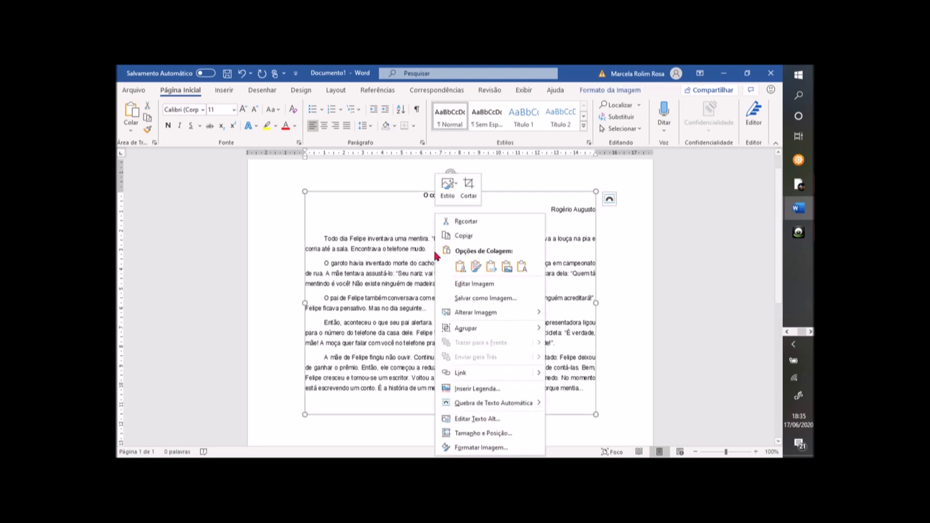
click(463, 298)
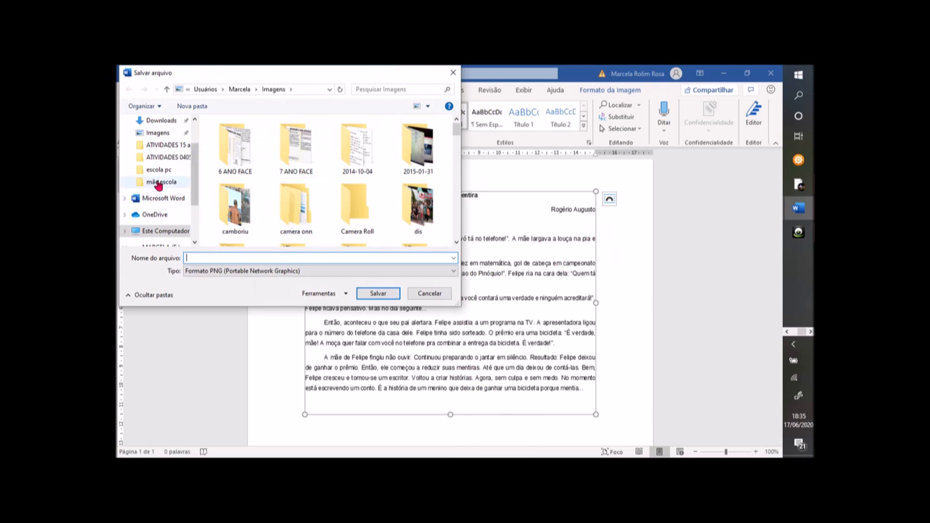
click(161, 133)
click(208, 259)
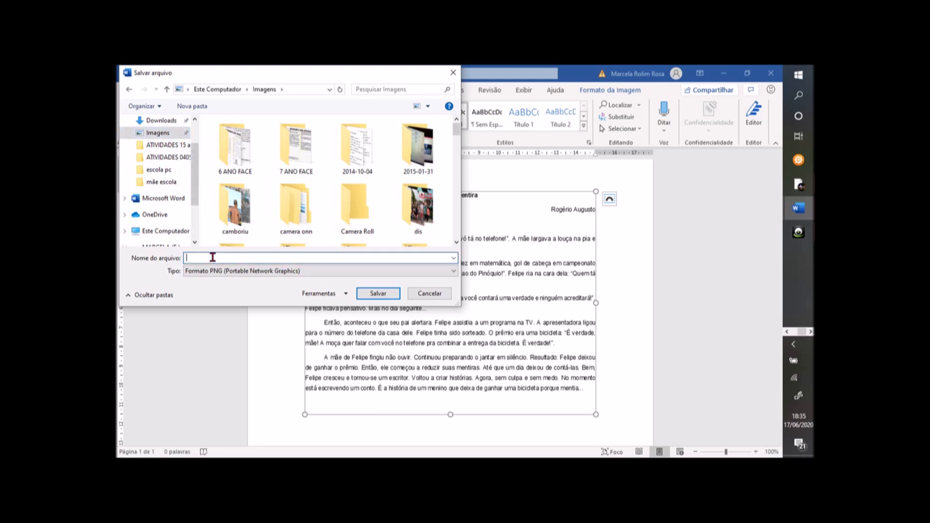
text(port)
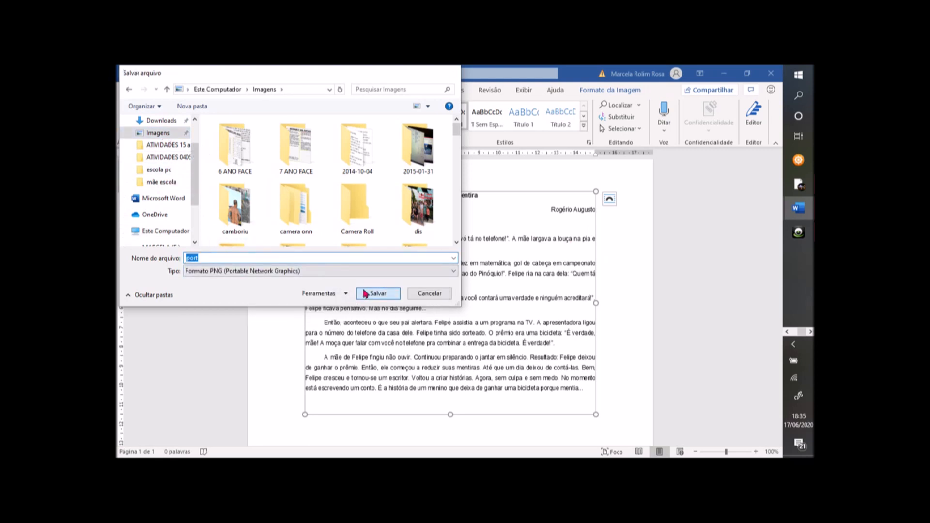
click(372, 294)
- Return to the form in Chrome and upload port.png from the Imagens folder as the blank question's image
click(798, 136)
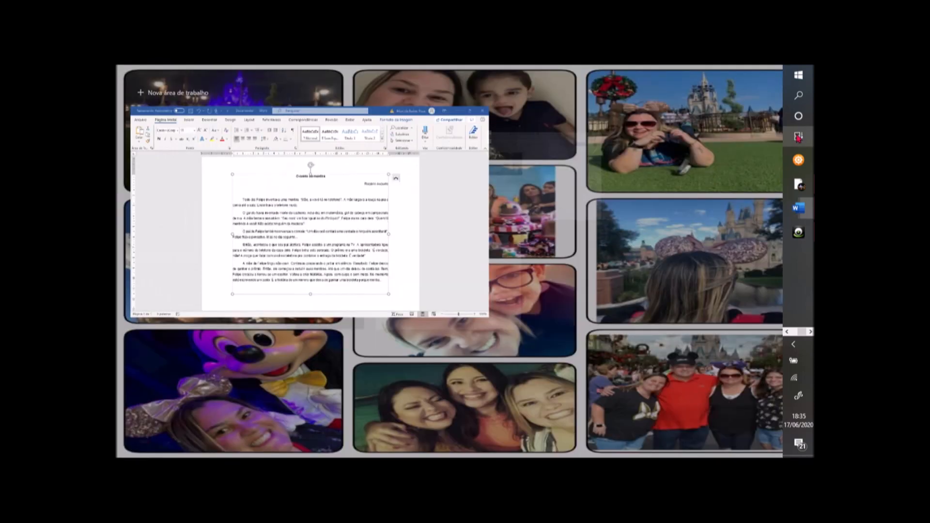
click(524, 170)
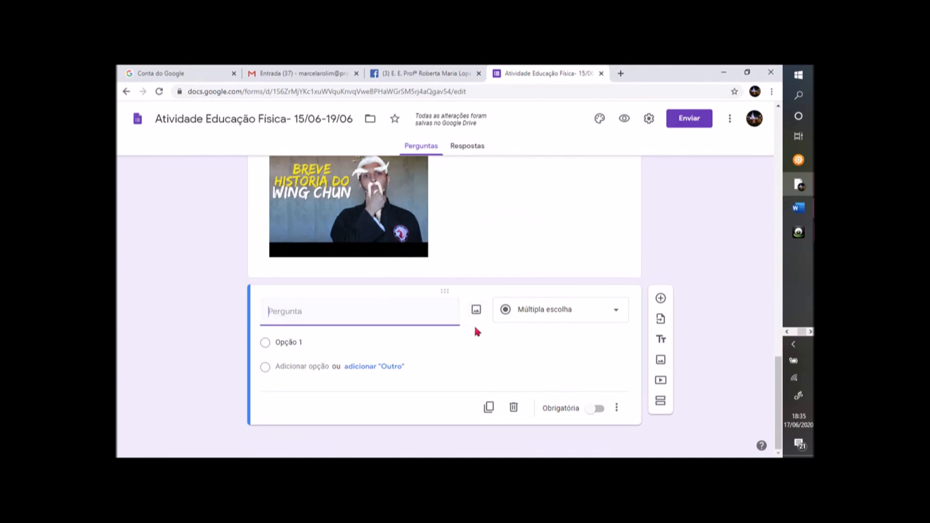
click(477, 312)
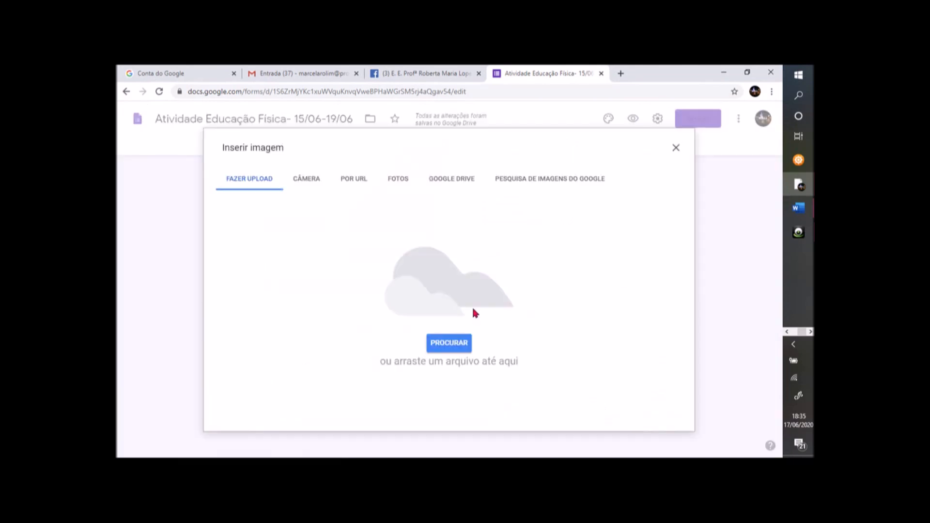
click(456, 345)
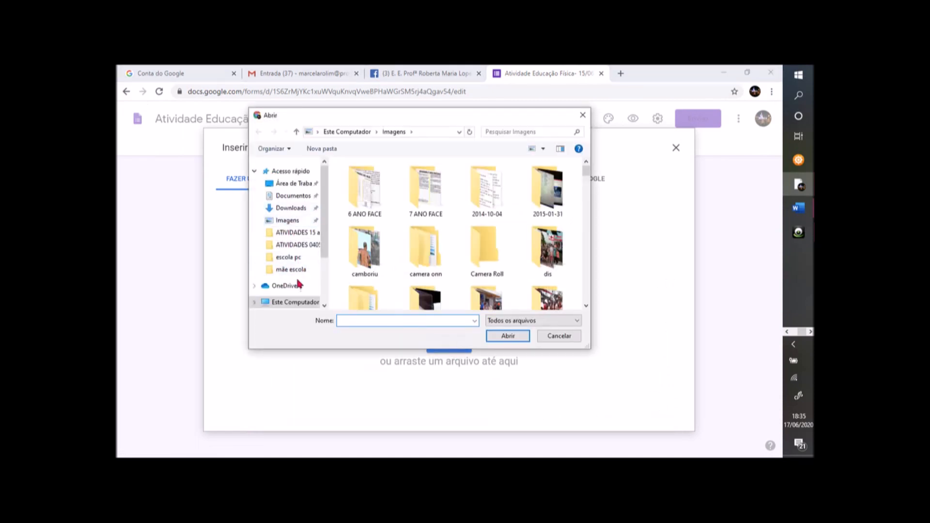
click(280, 225)
click(374, 318)
text(po)
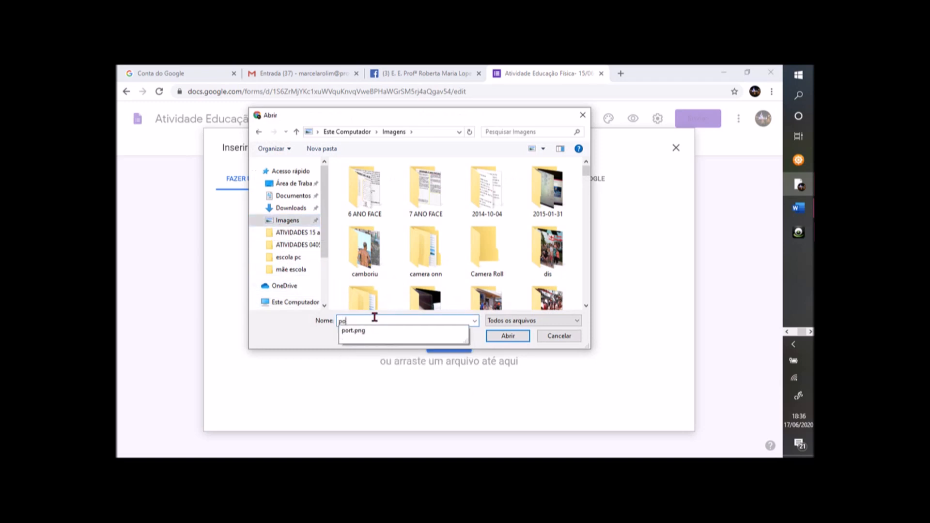
click(411, 332)
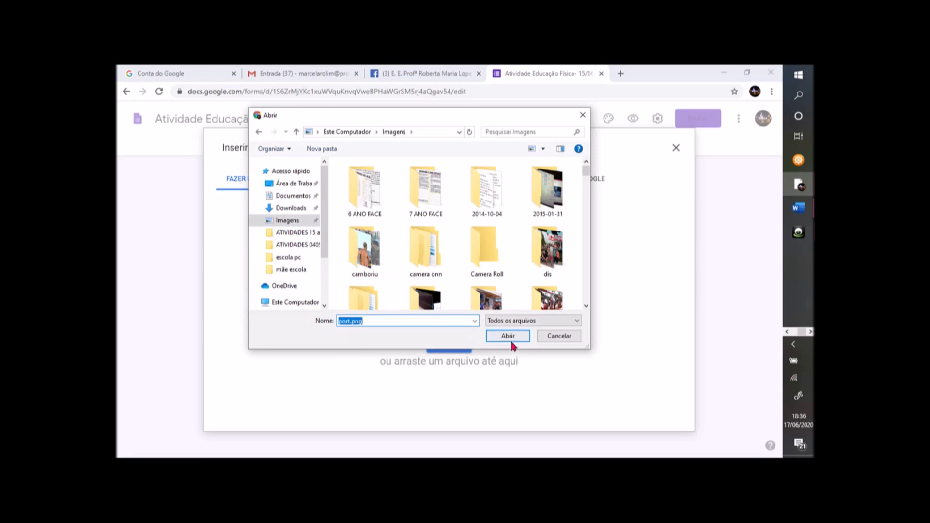
click(508, 336)
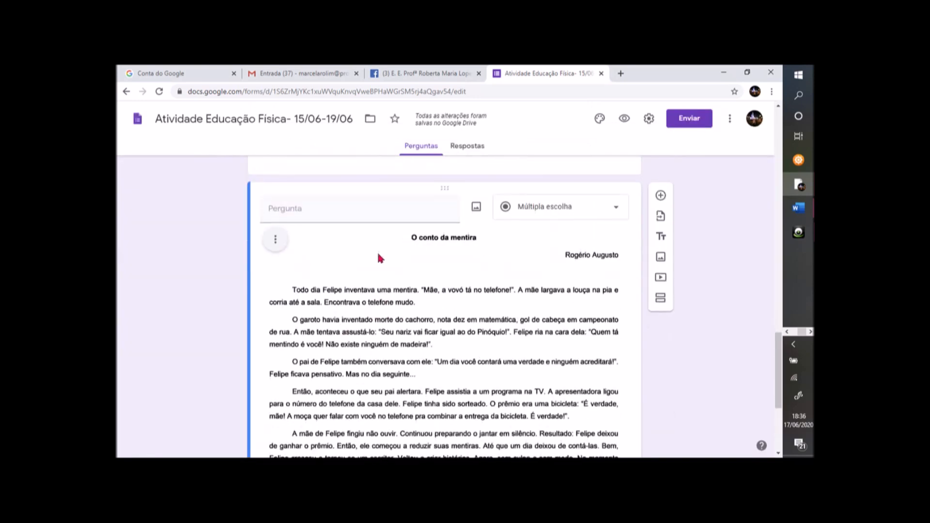
scroll(378, 257, down, 3)
scroll(465, 299, up, 3)
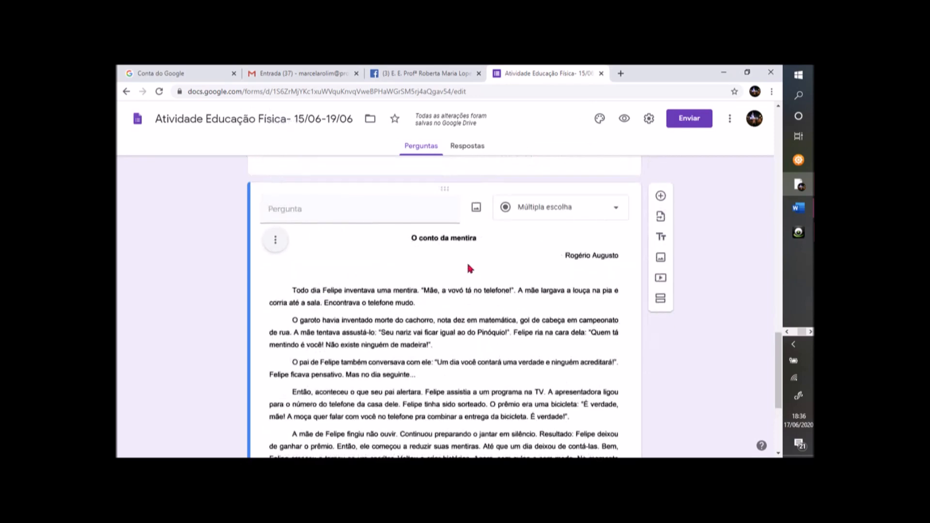
scroll(457, 274, down, 1)
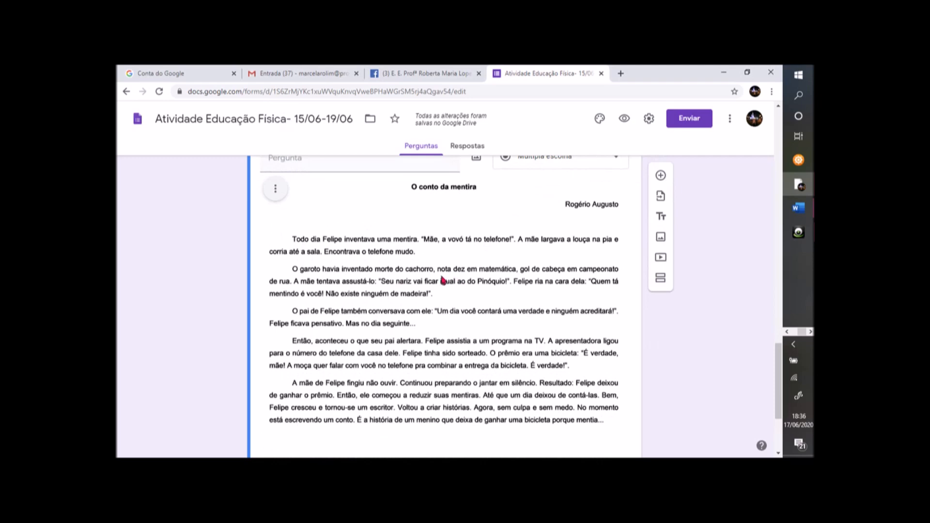
scroll(442, 280, up, 1)
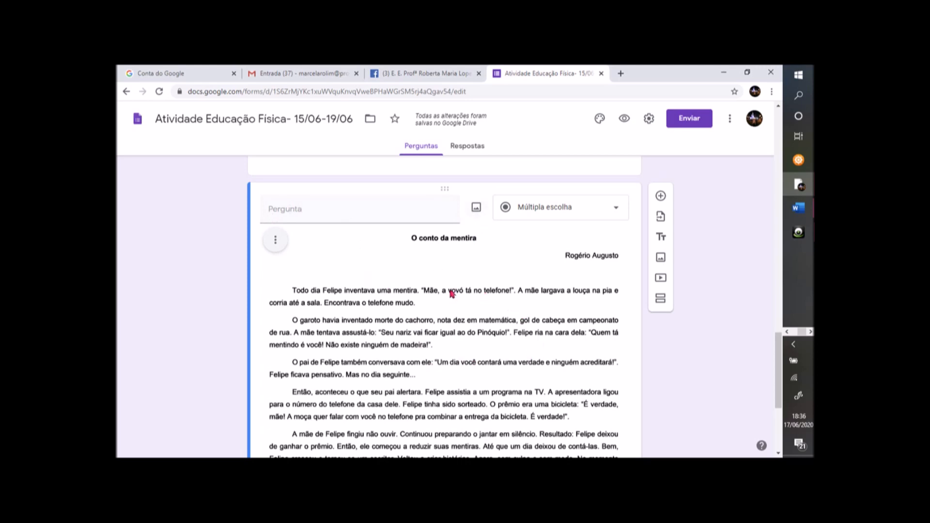
scroll(455, 275, down, 2)
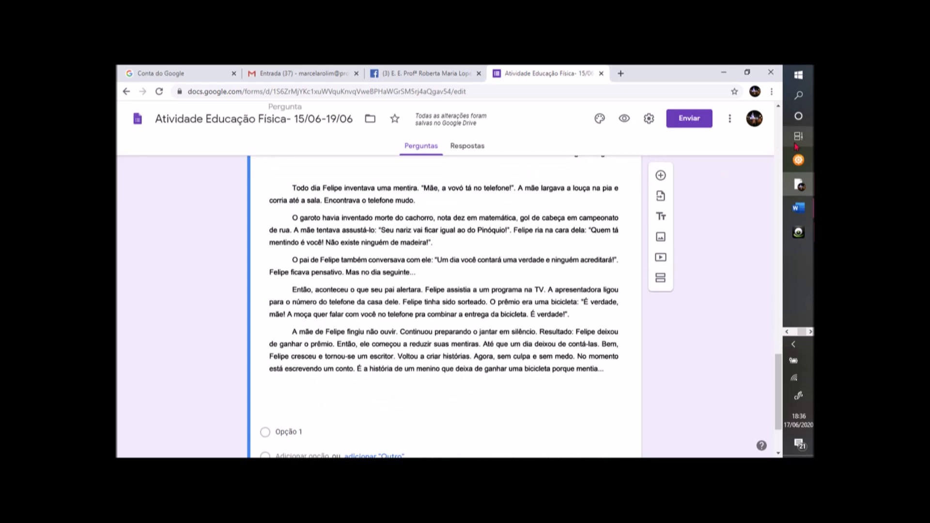
- Switch to the Word document ATIVIDADE 6 ANO and copy the Questão 1 statement "Identifique a ordem dos acontecimentos no conto"
click(797, 137)
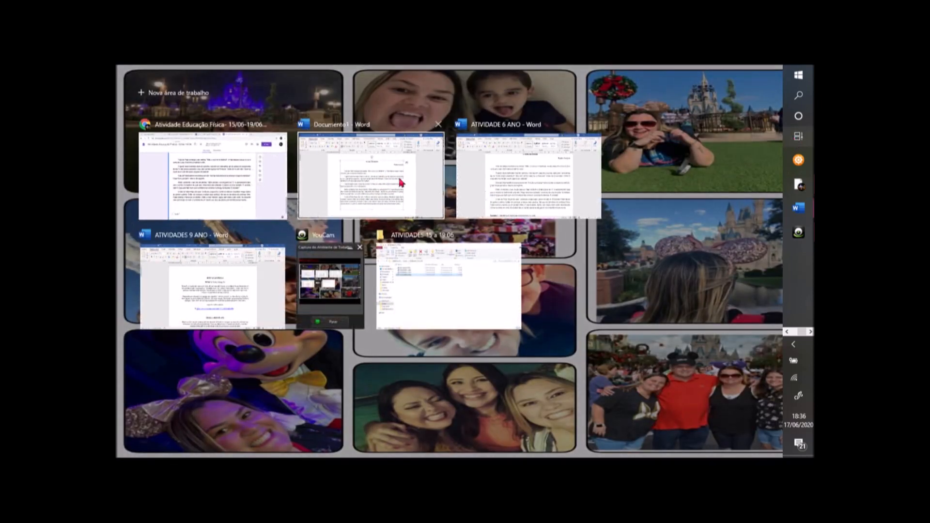
click(484, 175)
scroll(291, 292, down, 5)
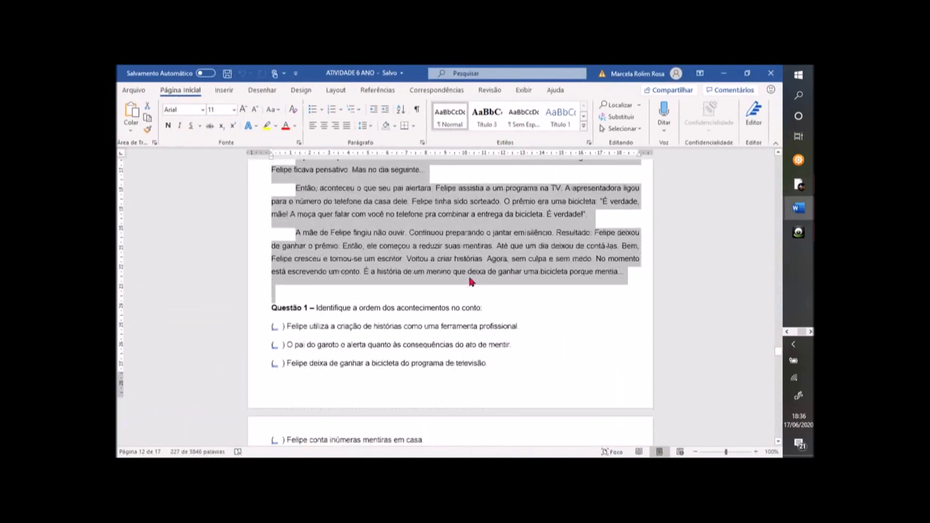
drag(271, 297, 481, 294)
right_click(468, 303)
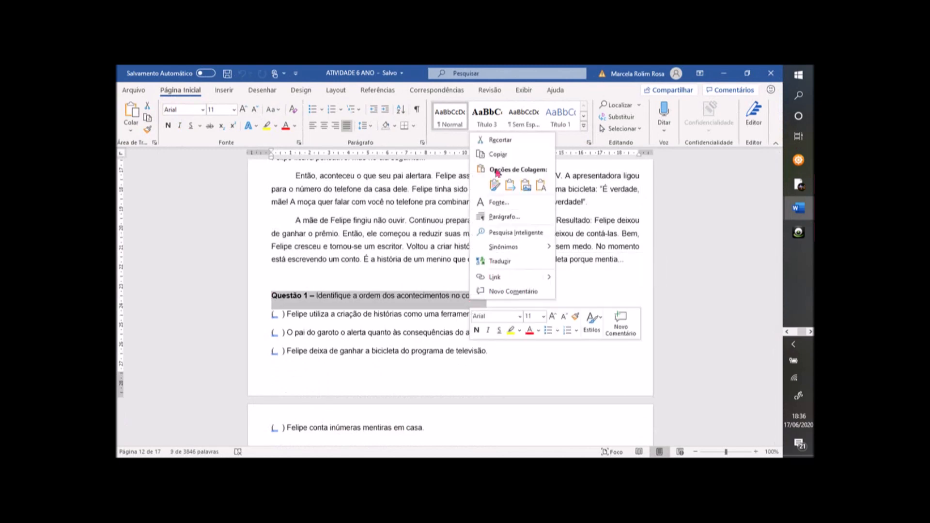
click(498, 153)
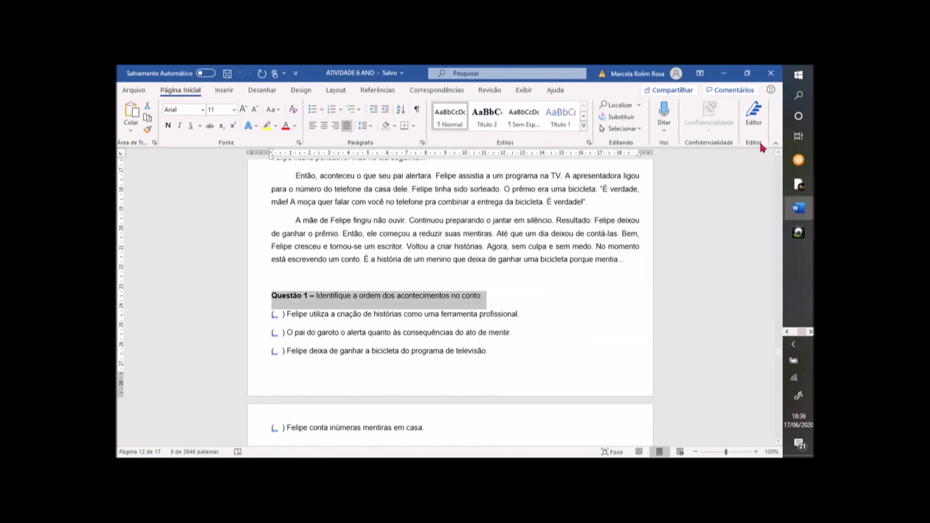
- Return to the form in Chrome and paste the copied statement as the title of the question containing the story image
click(798, 136)
click(382, 175)
scroll(315, 267, up, 5)
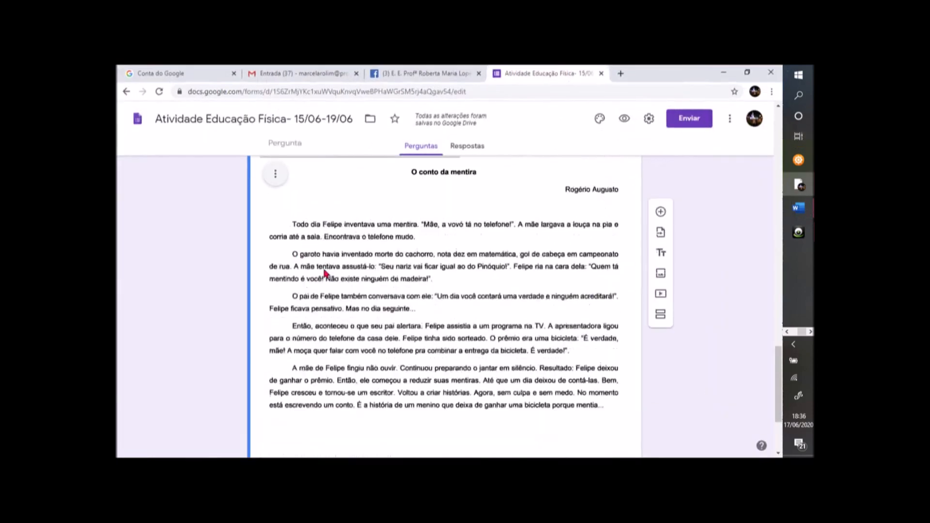
right_click(315, 258)
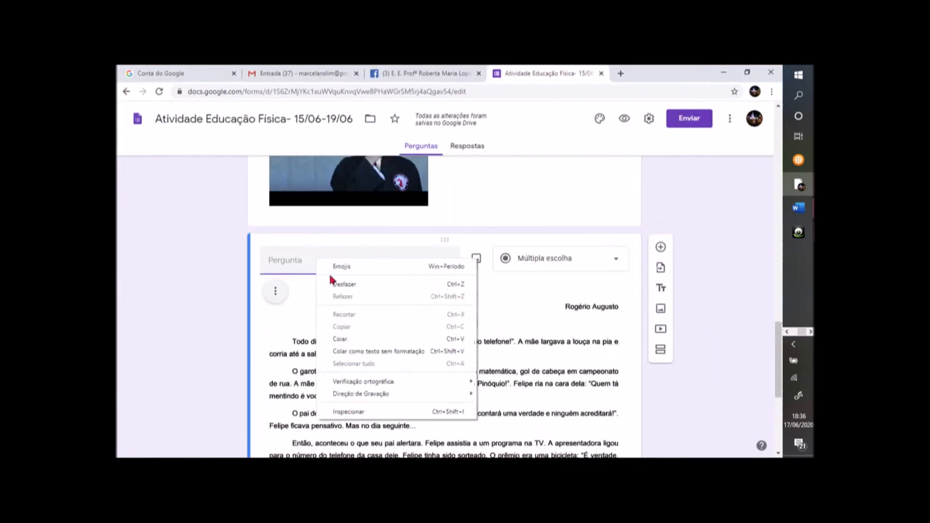
click(353, 339)
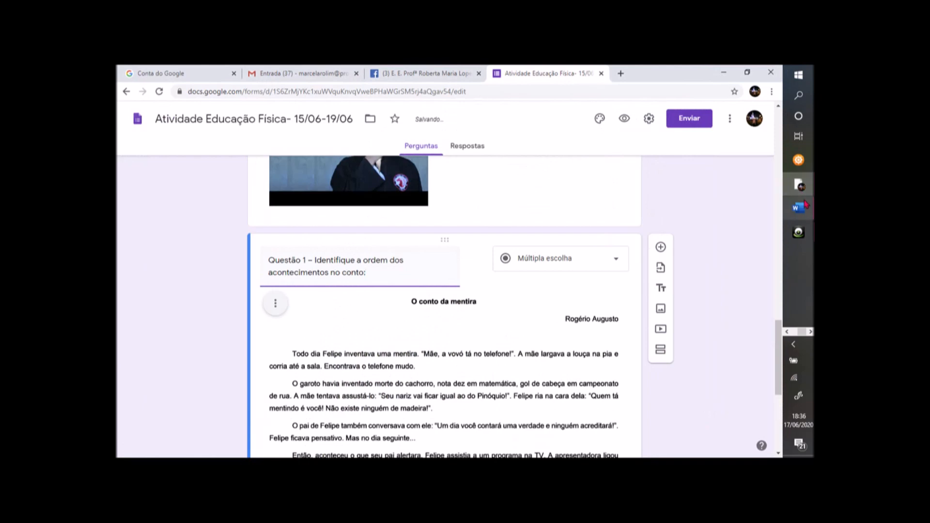
- Switch to the Word document ATIVIDADE 6 ANO and copy the four Felipe statements listed under Questão 1
mouse_move(800, 208)
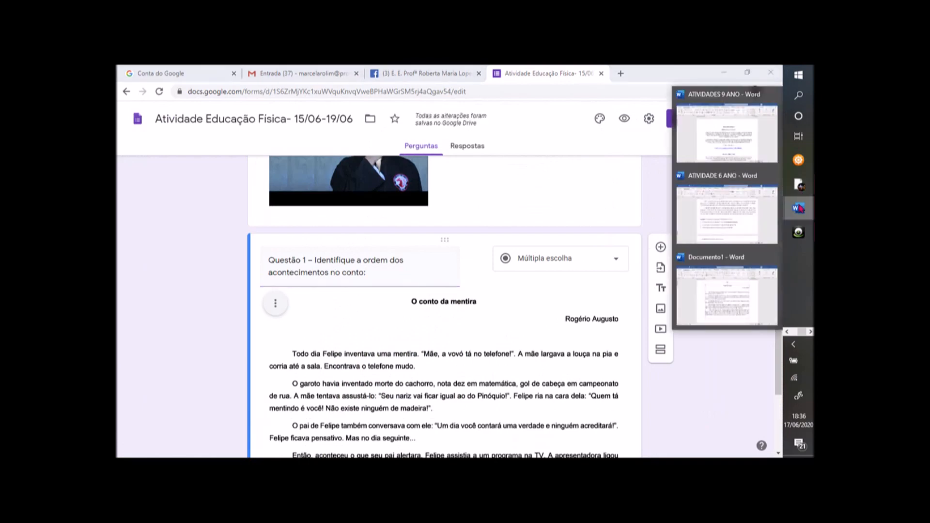
click(723, 210)
scroll(425, 245, down, 3)
drag(271, 240, 431, 364)
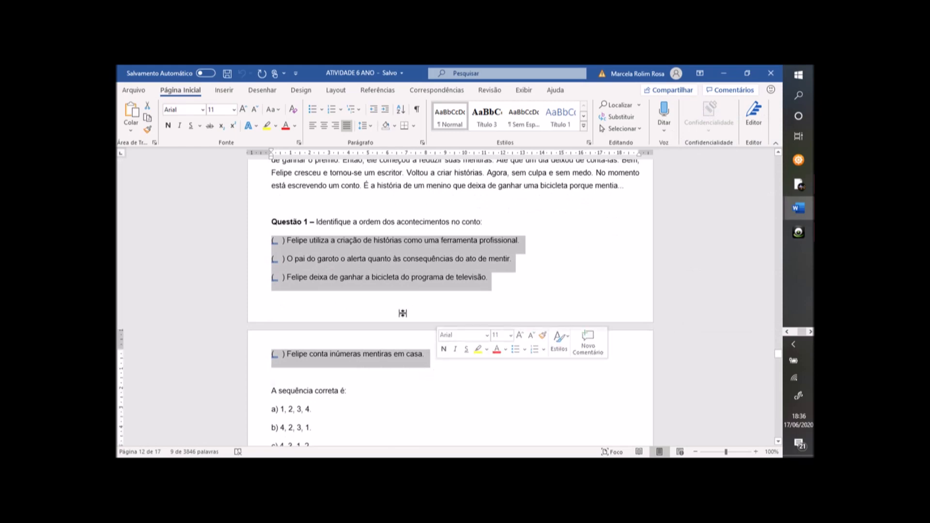
right_click(380, 258)
click(396, 280)
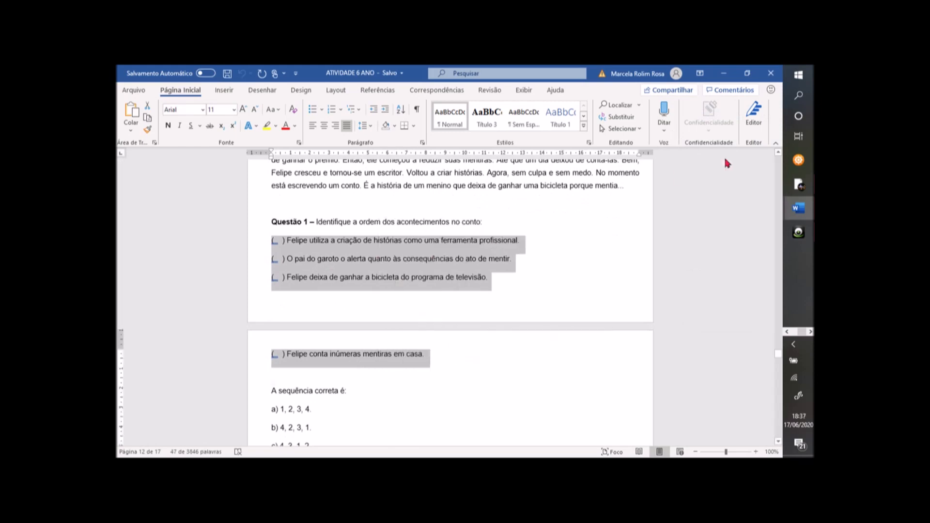
- Return to the form in Chrome and paste the four copied statements as the answer options of Questão 1
click(796, 138)
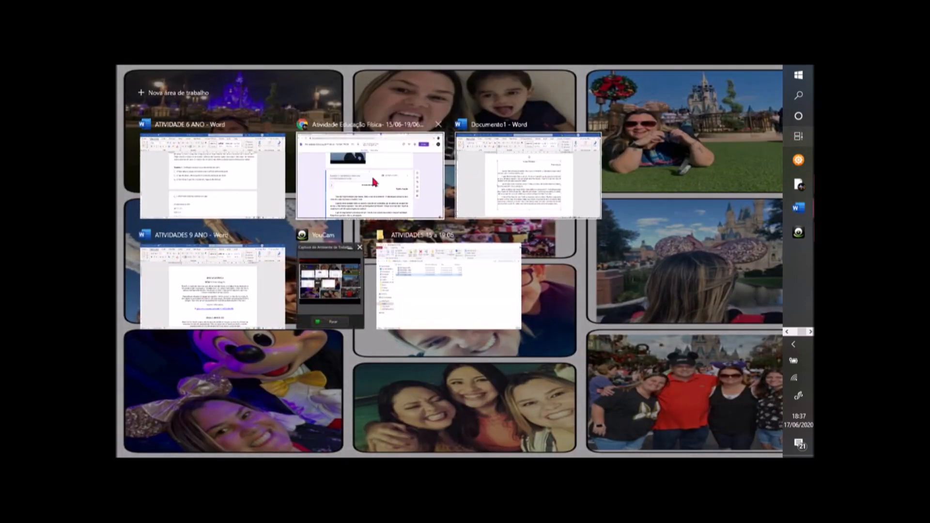
click(334, 203)
scroll(316, 242, down, 5)
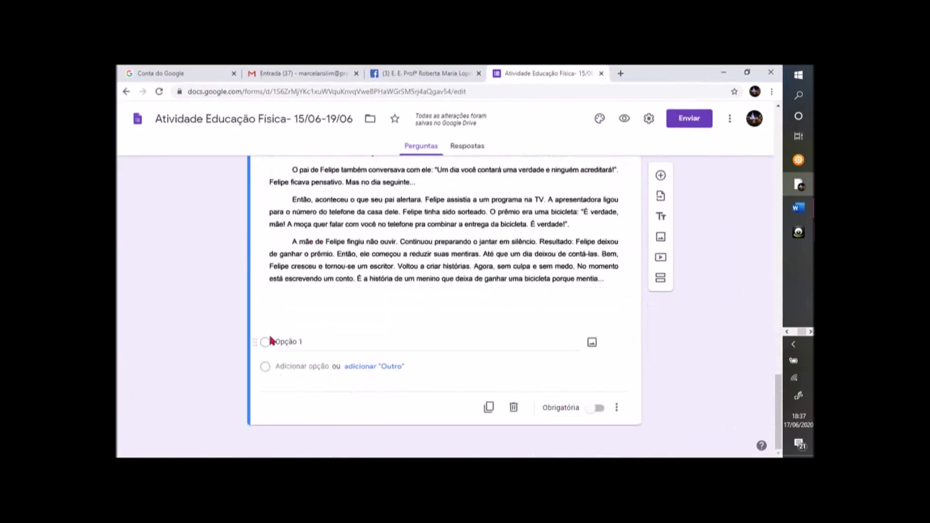
right_click(276, 341)
click(312, 227)
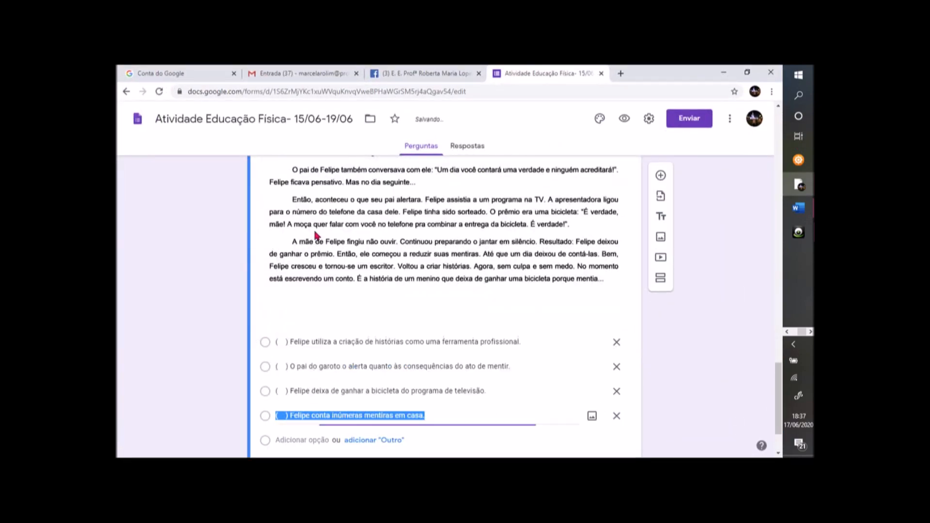
- Make Questão 1 required and add a new blank question below it
scroll(348, 266, down, 2)
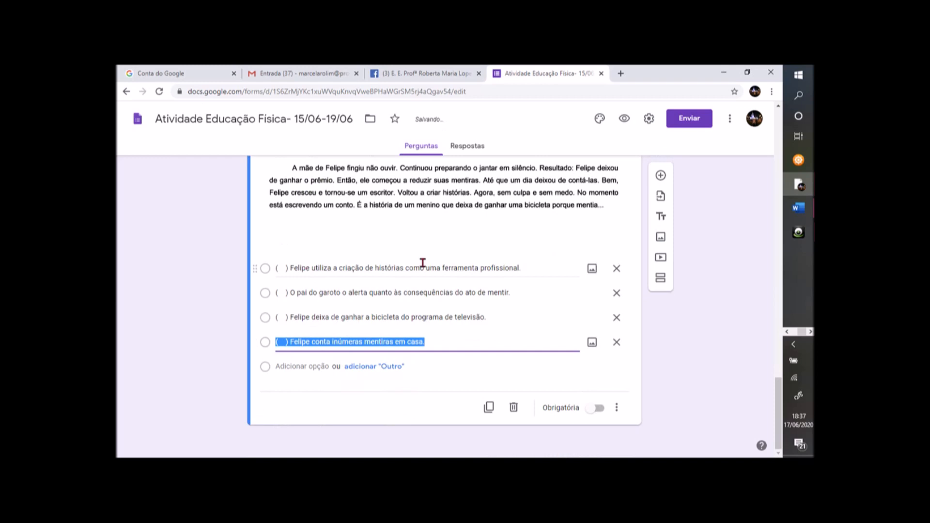
click(600, 409)
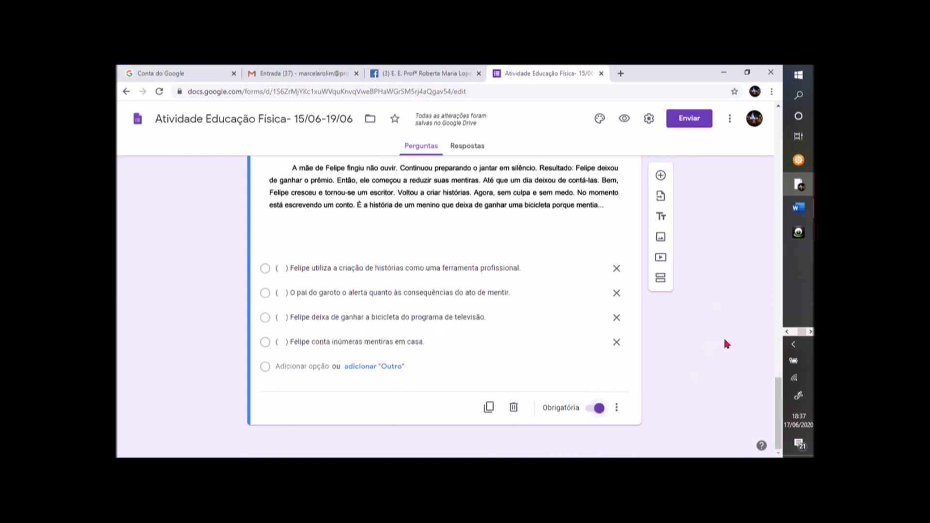
scroll(722, 336, up, 2)
scroll(721, 344, up, 3)
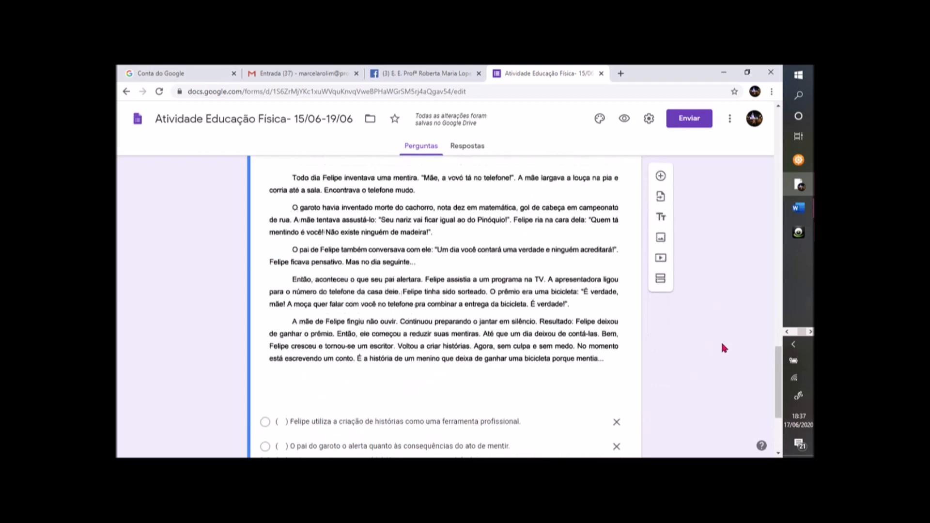
click(659, 177)
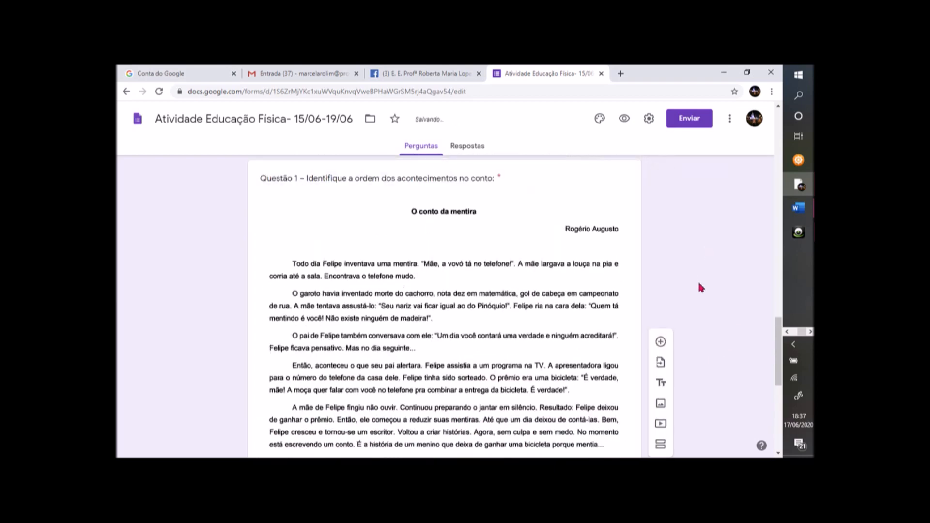
- Switch to Word and look through the document ATIVIDADES 9 ANO for a maths exercise
click(798, 137)
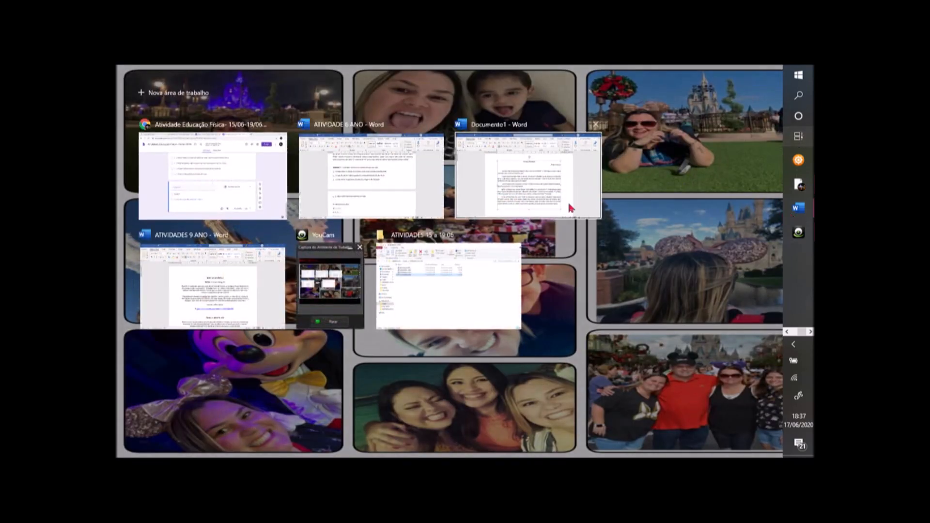
click(437, 208)
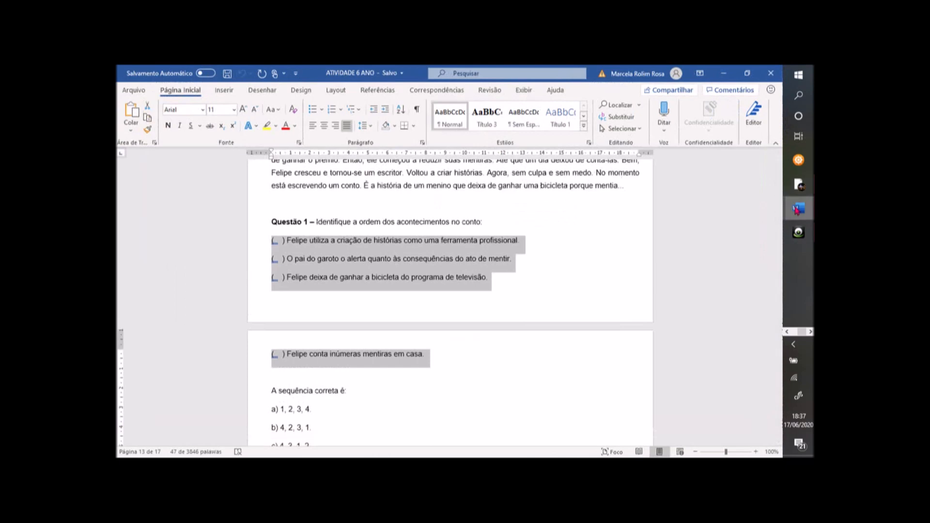
mouse_move(799, 211)
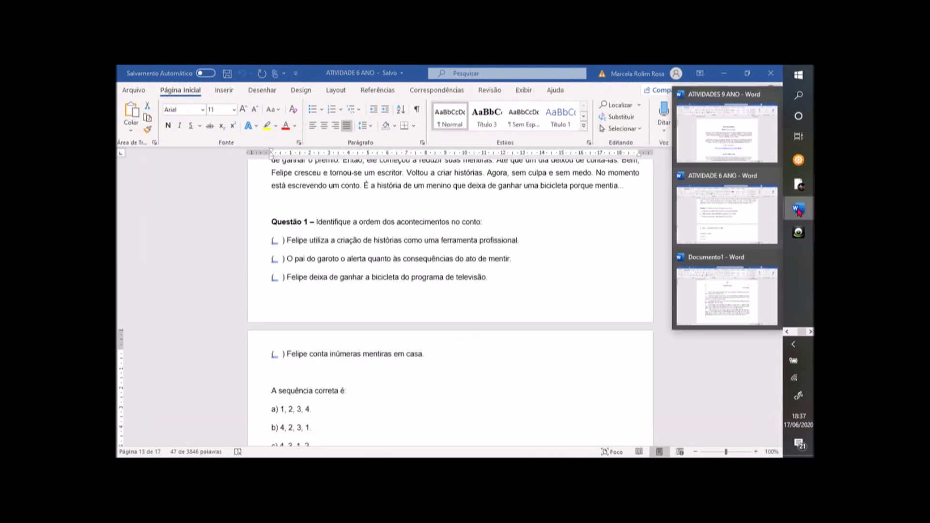
click(742, 121)
scroll(565, 274, down, 4)
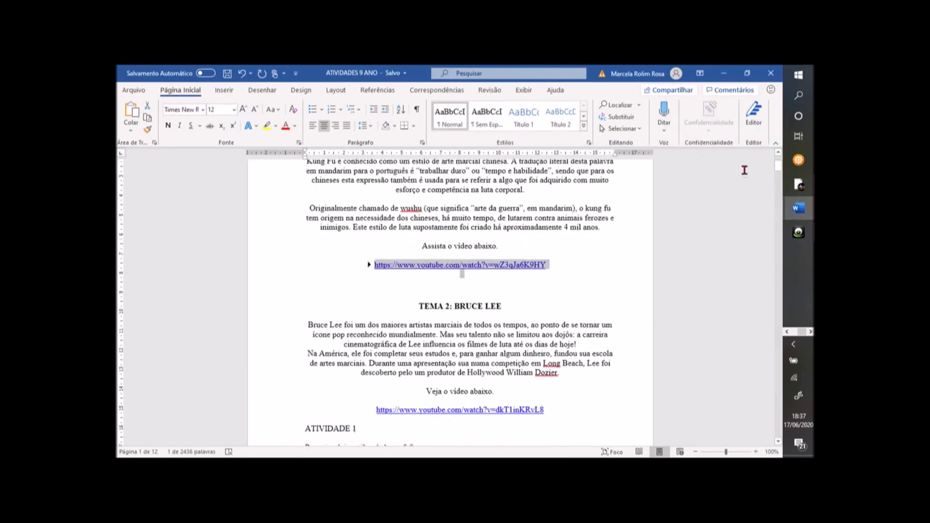
drag(776, 174, 767, 385)
drag(765, 382, 766, 383)
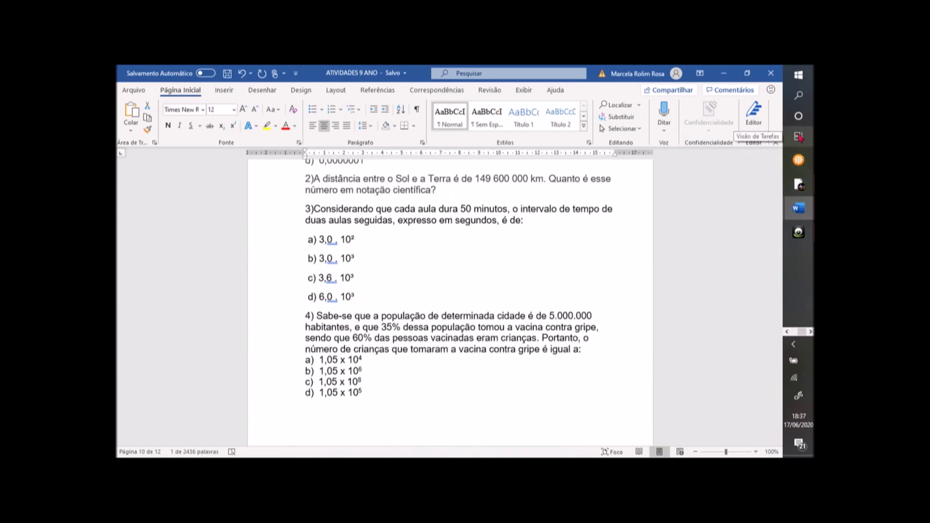
- Switch to the Word document ATIVIDADE 6 ANO and copy the factory example from "Exemplo:" through its 985 minus 162 calculation
click(798, 136)
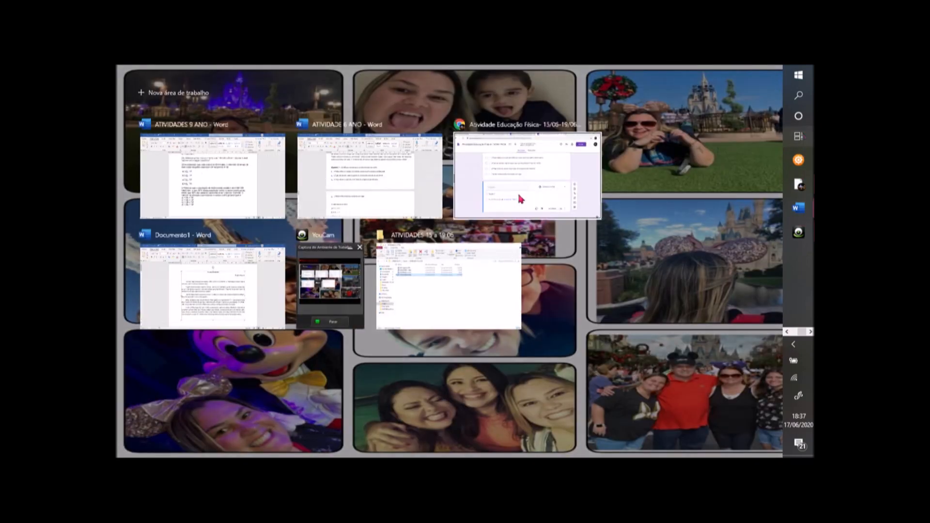
click(352, 201)
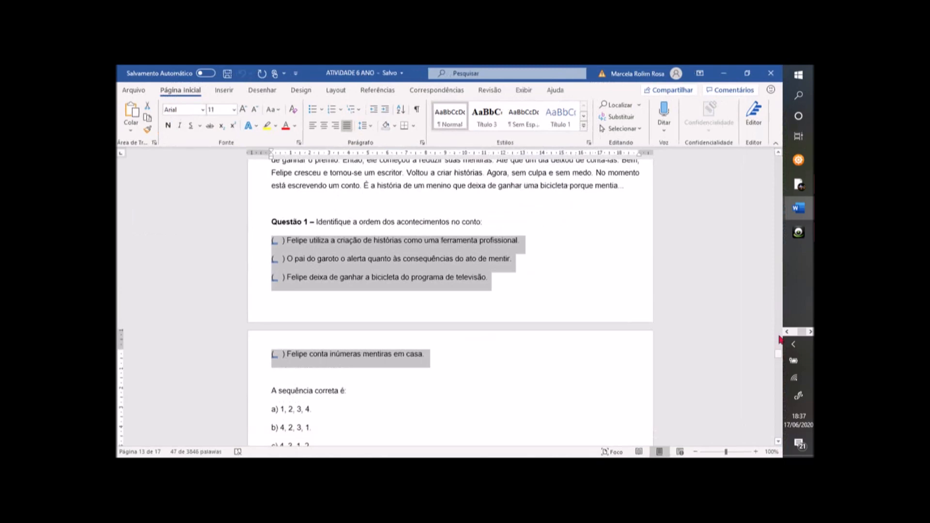
drag(776, 359, 800, 169)
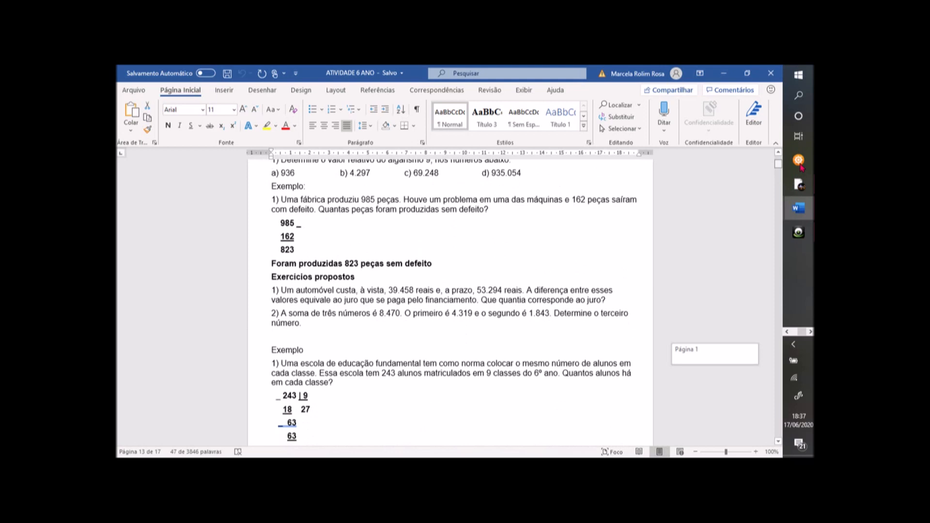
drag(800, 164, 801, 167)
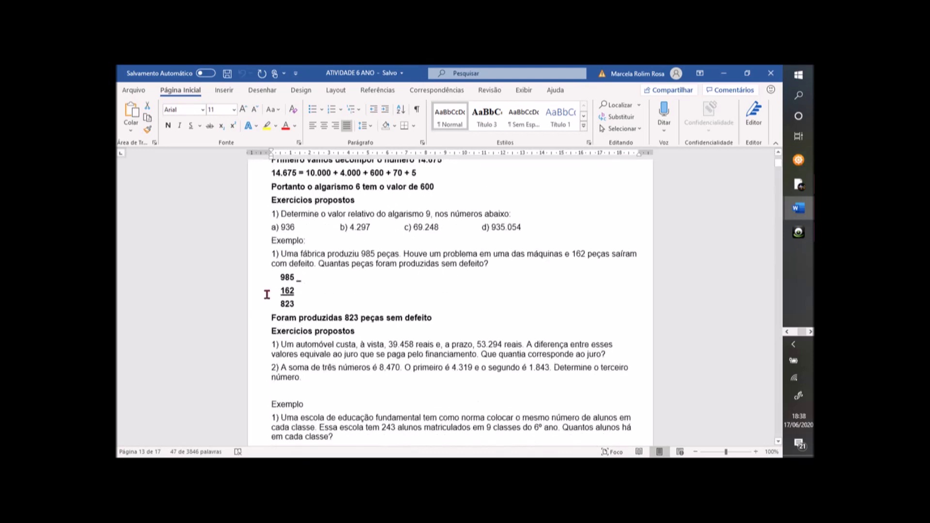
drag(265, 244, 297, 304)
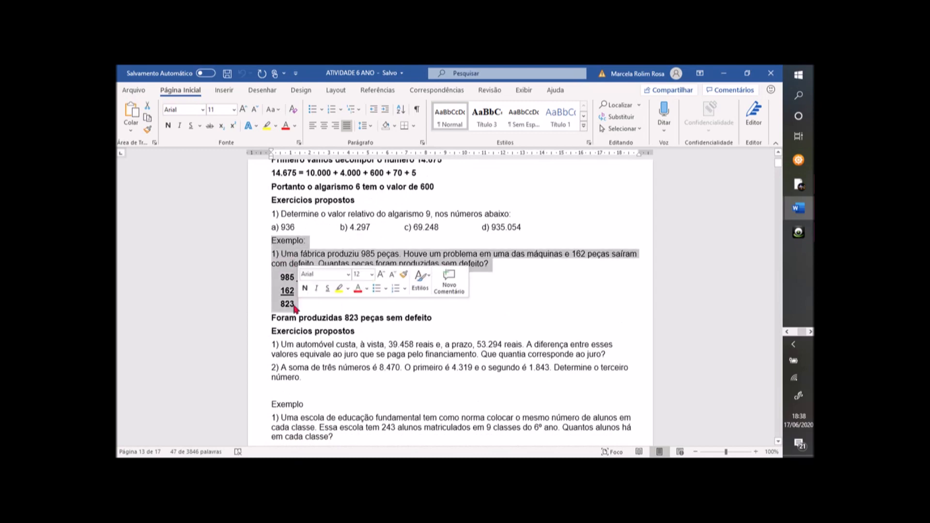
right_click(290, 260)
click(299, 280)
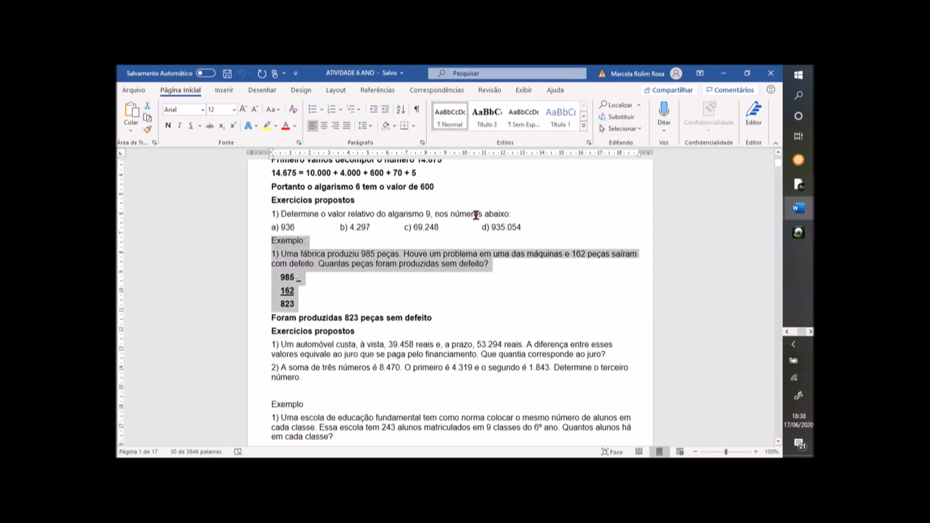
- Return to the form in Chrome and try pasting the copied factory example as the blank question's title
click(798, 136)
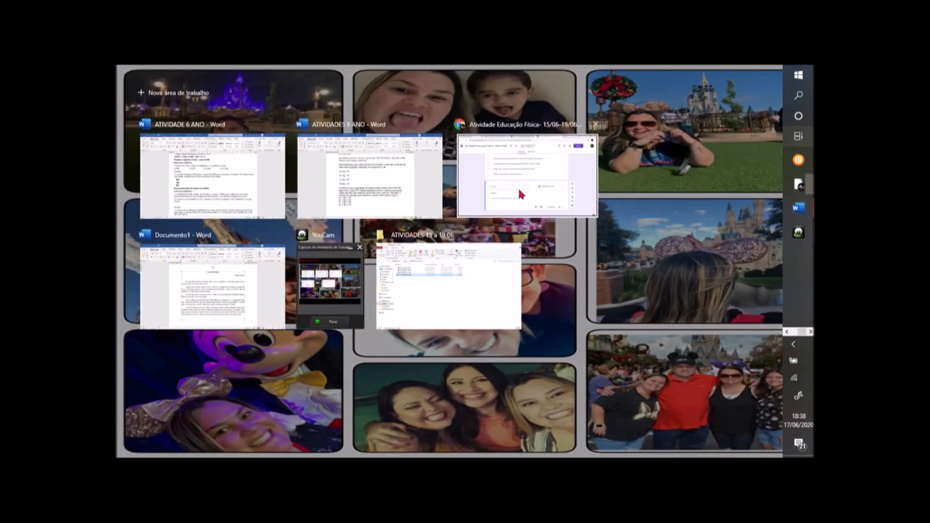
click(518, 187)
right_click(306, 315)
click(341, 228)
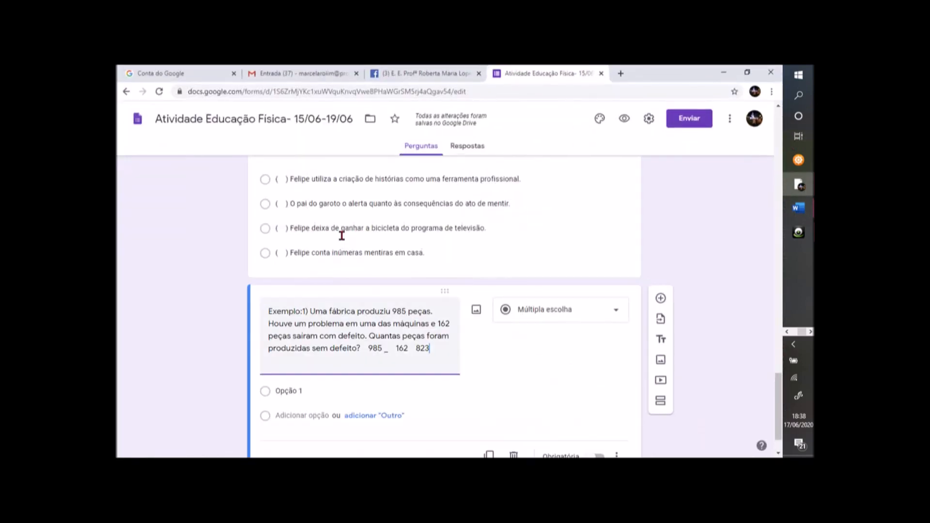
- Cut all of the pasted factory example text out of the question's title
click(363, 351)
drag(444, 354, 258, 307)
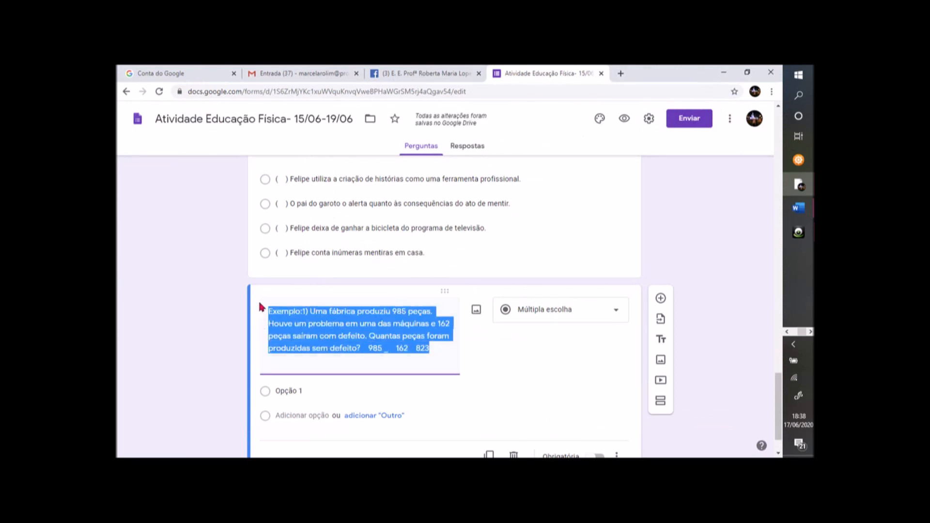
key(ctrl+x)
- Switch to the Word document ATIVIDADE 6 ANO and copy the factory problem with its calculation, leaving out the "Exemplo:" line
mouse_move(799, 208)
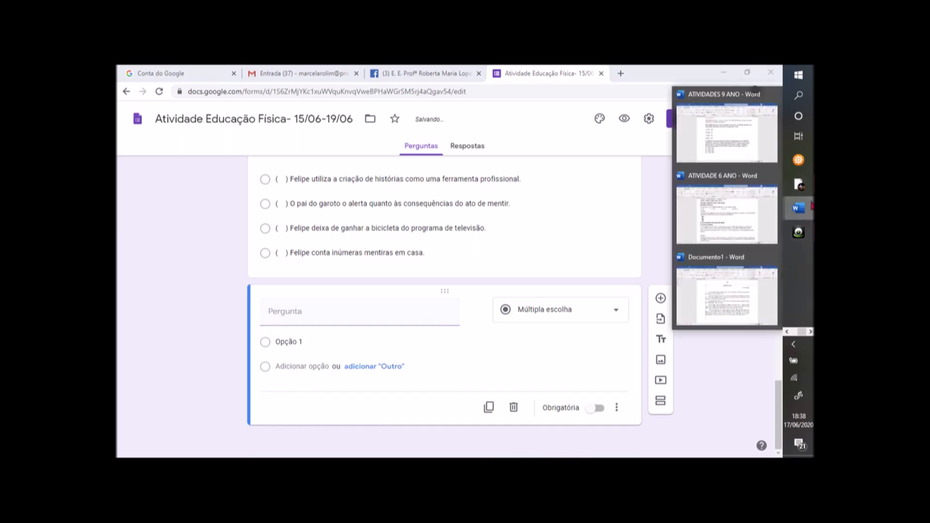
click(754, 209)
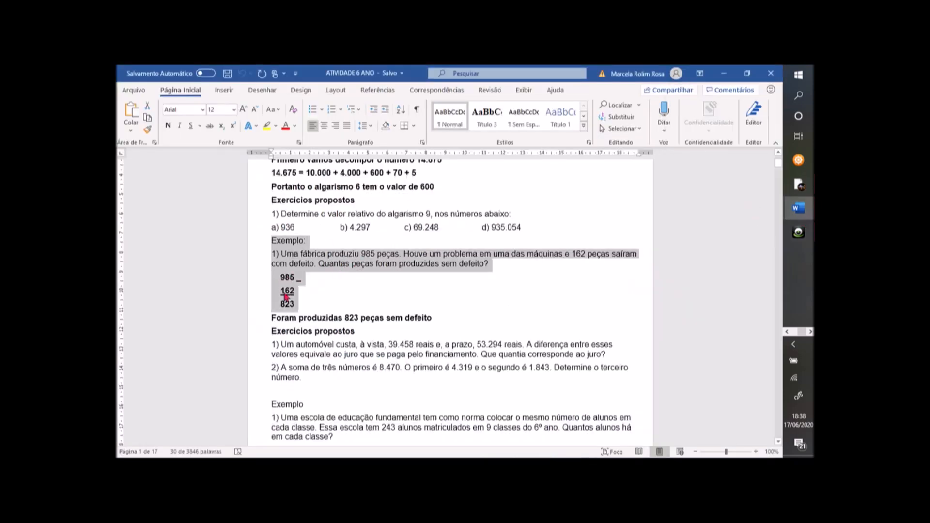
click(388, 287)
drag(277, 256, 329, 309)
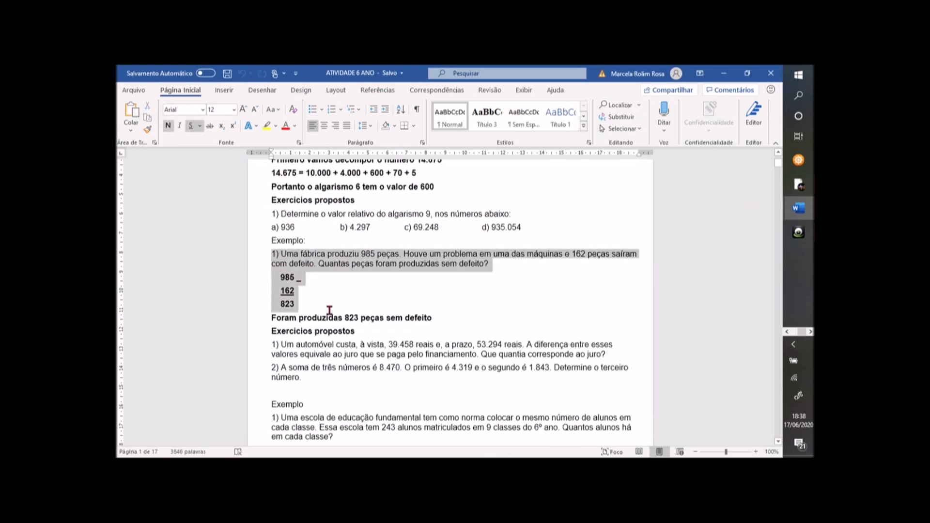
right_click(294, 265)
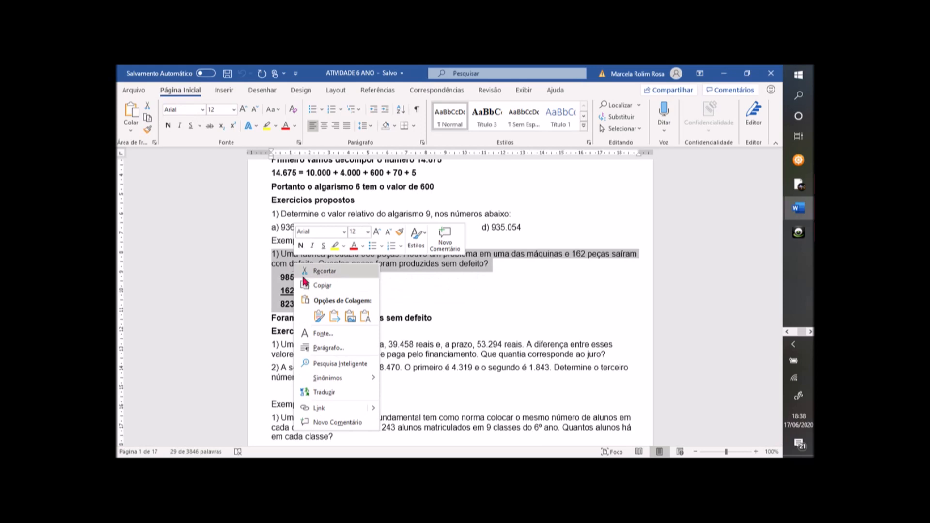
click(310, 285)
- Switch to the blank Word document Documento1 and paste the copied factory problem as a picture
click(794, 210)
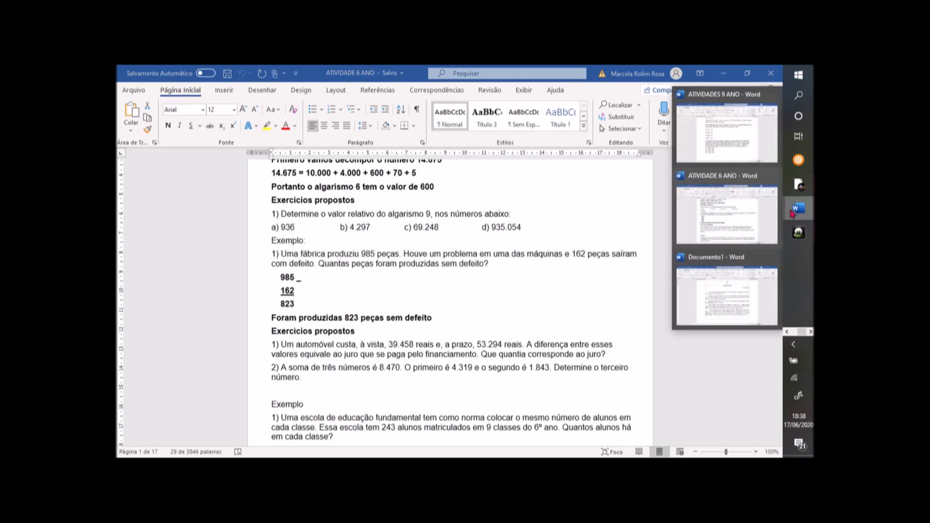
click(728, 281)
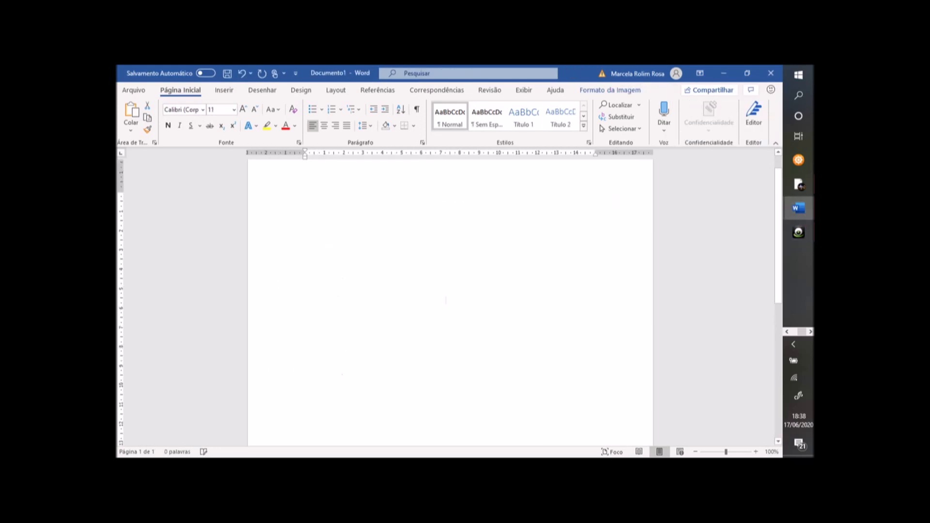
right_click(361, 219)
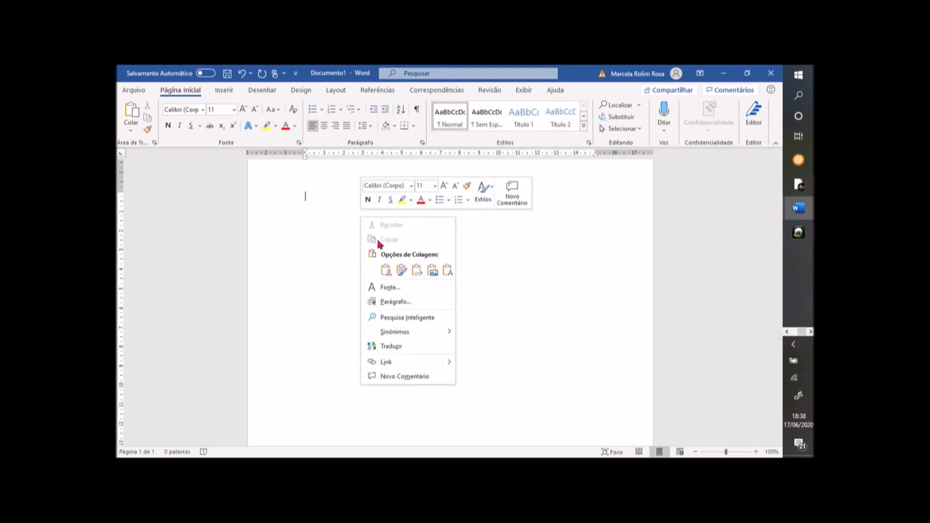
click(432, 271)
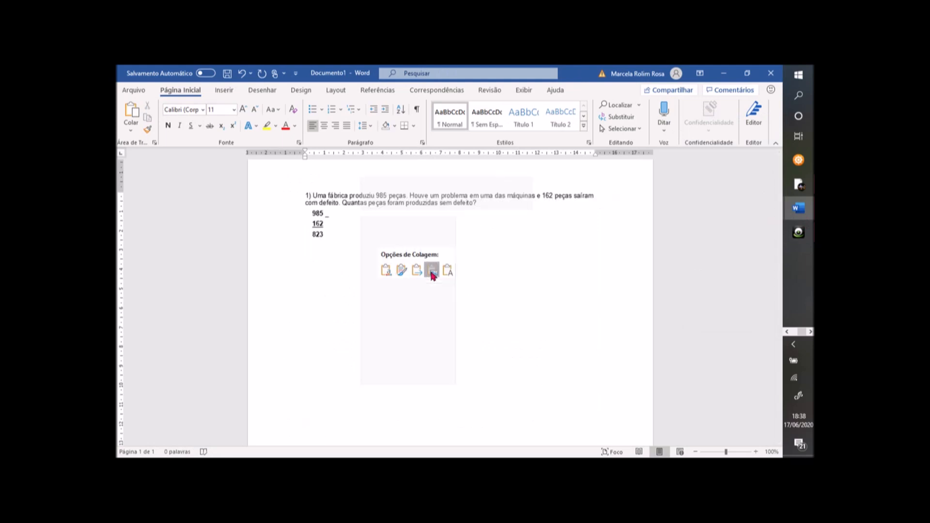
- Save the pasted factory problem picture as a PNG named mat in the Imagens folder
right_click(352, 203)
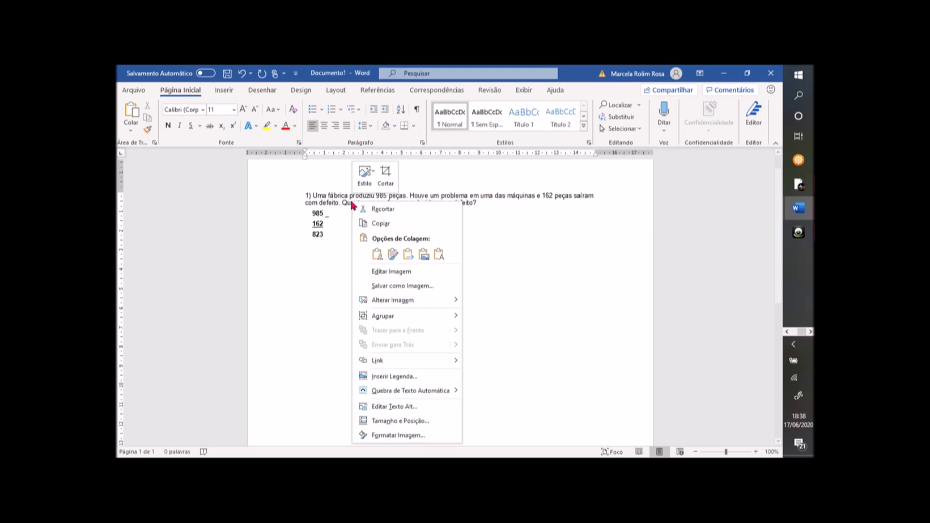
click(385, 286)
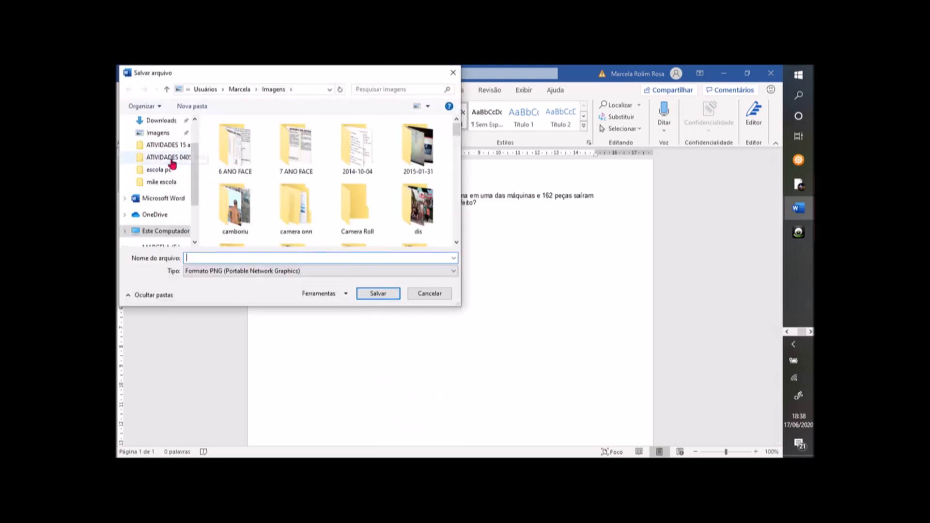
click(160, 133)
click(220, 257)
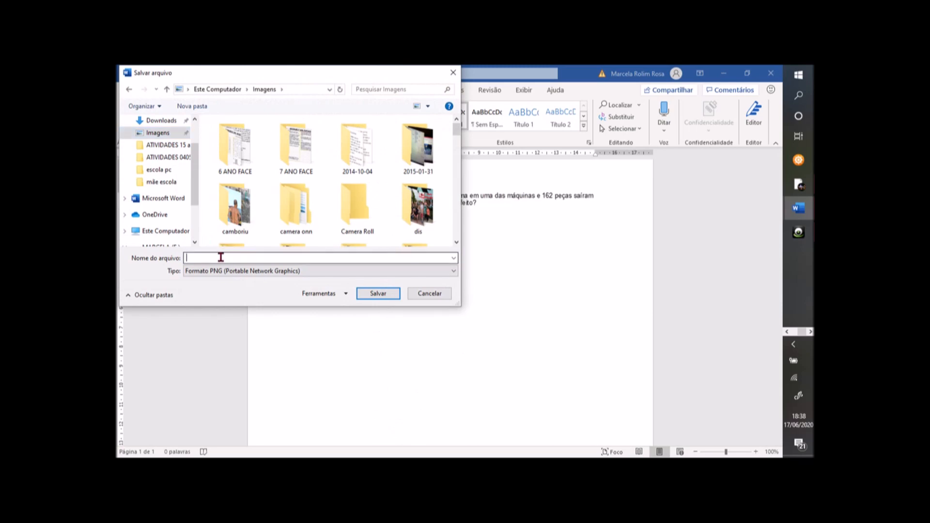
text(mat)
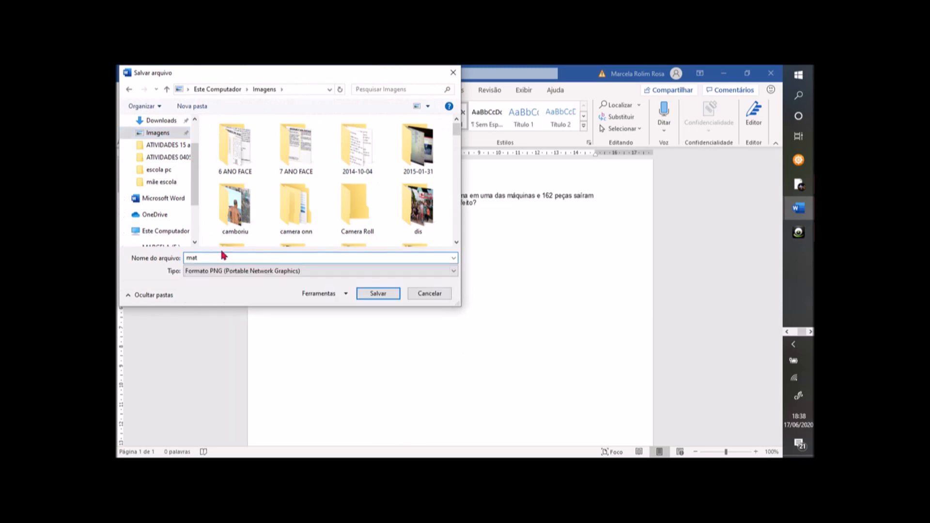
key(Return)
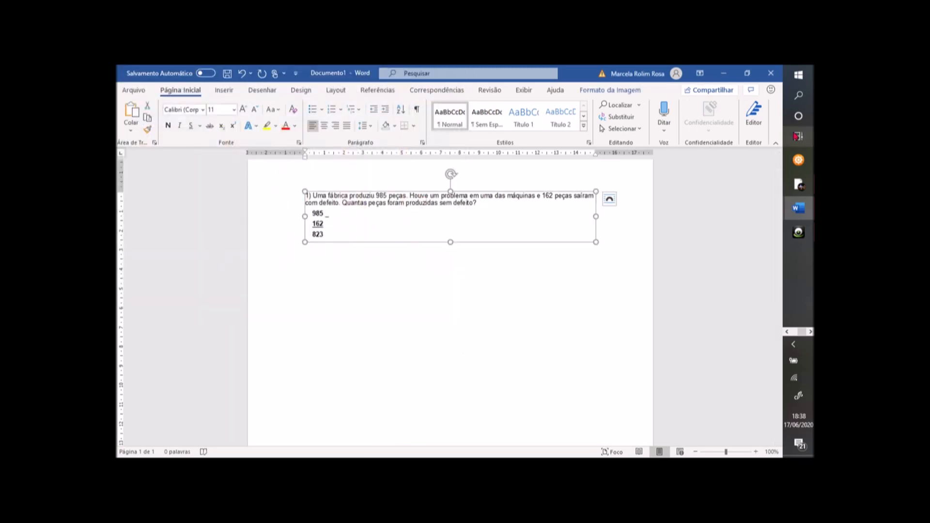
- Return to the form in Chrome and insert mat.png from the Imagens folder as the blank question's image
key(super+Tab)
click(487, 160)
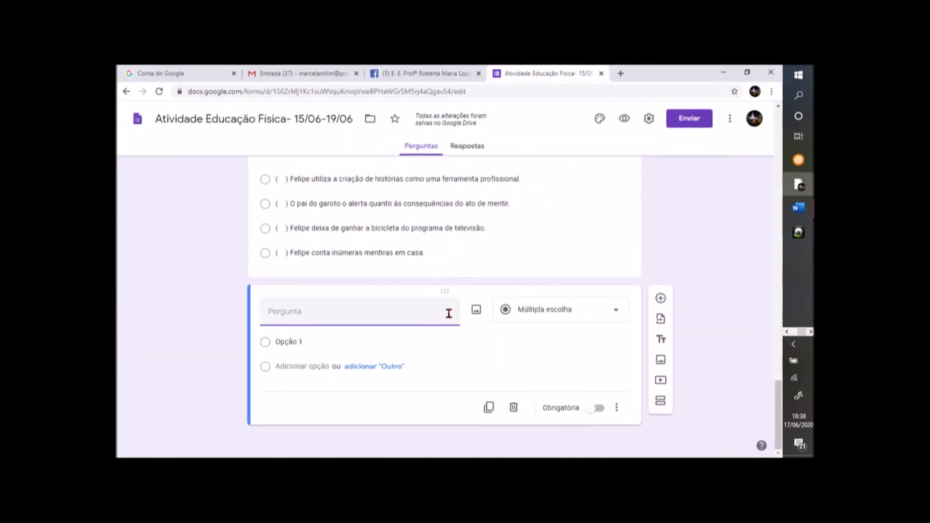
click(476, 312)
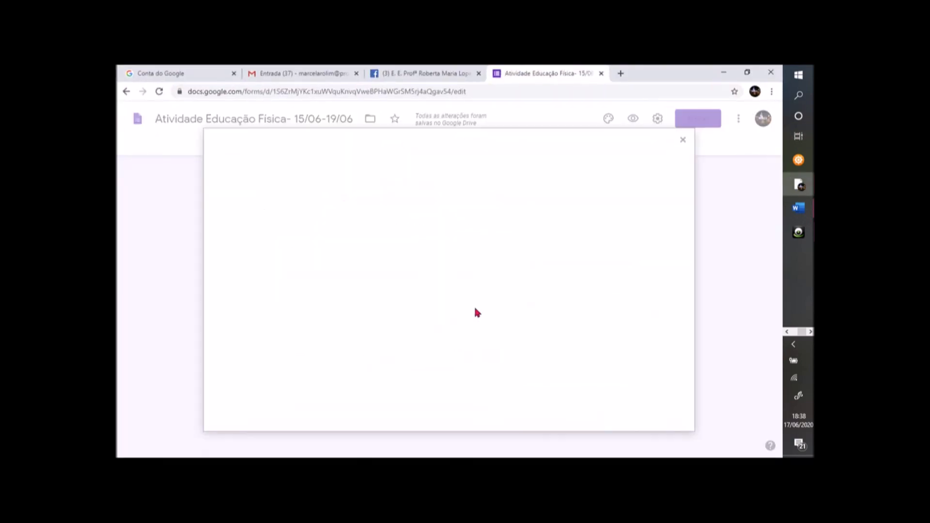
click(454, 344)
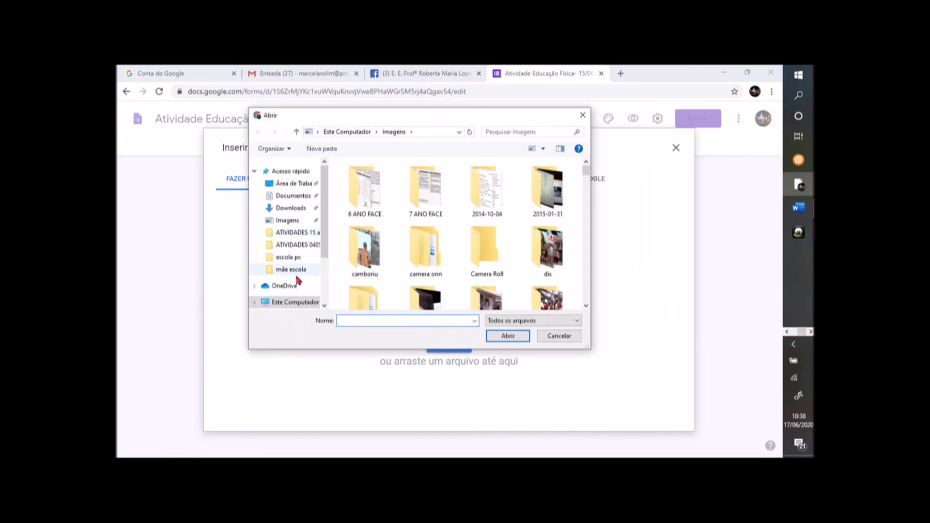
text(m)
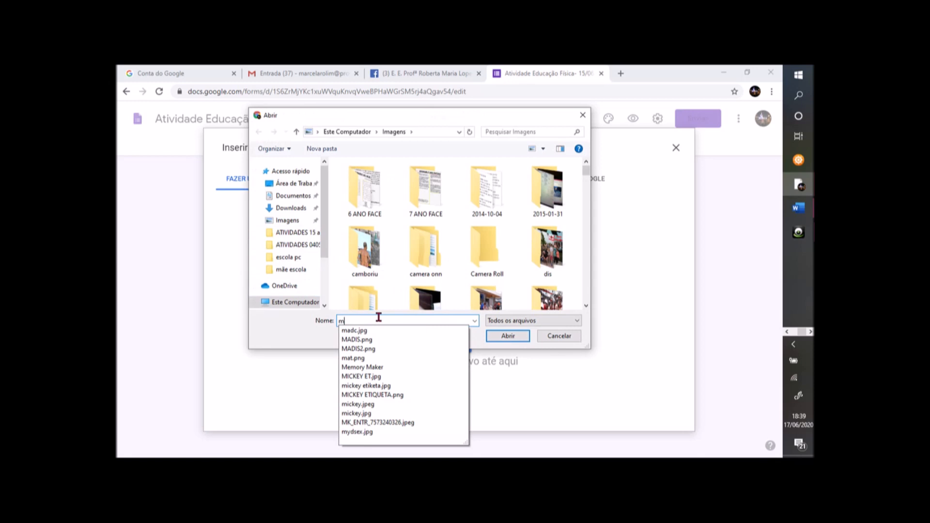
text(at)
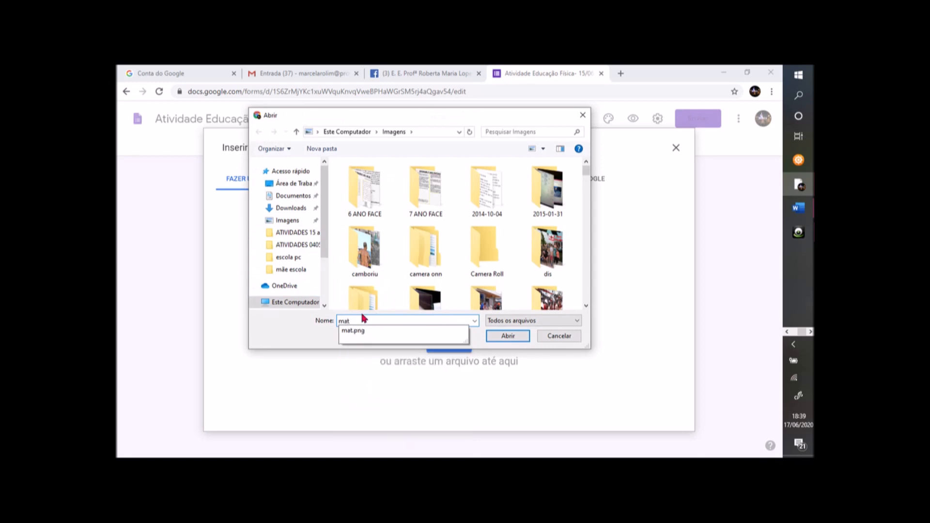
click(366, 333)
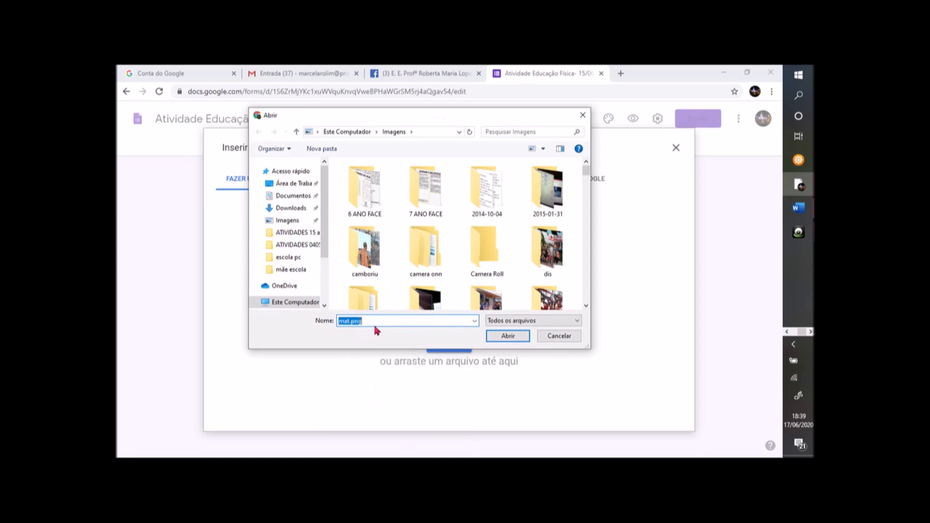
click(495, 335)
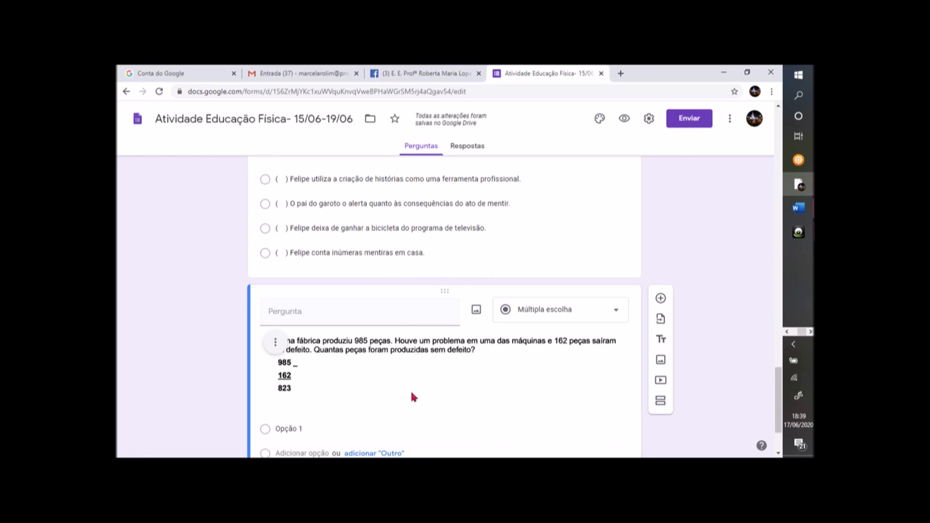
- Make the factory image question required and change its type to Resposta curta
scroll(412, 393, up, 6)
scroll(503, 323, up, 3)
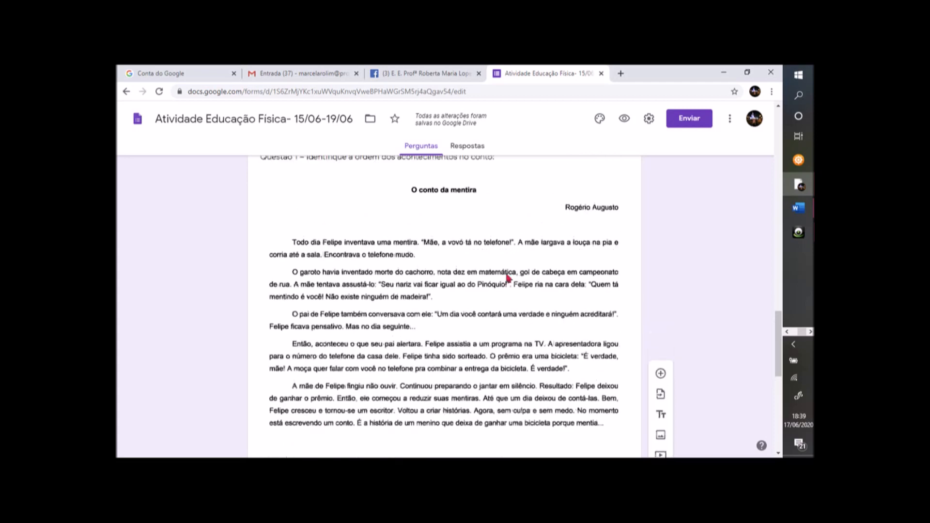
scroll(451, 302, down, 2)
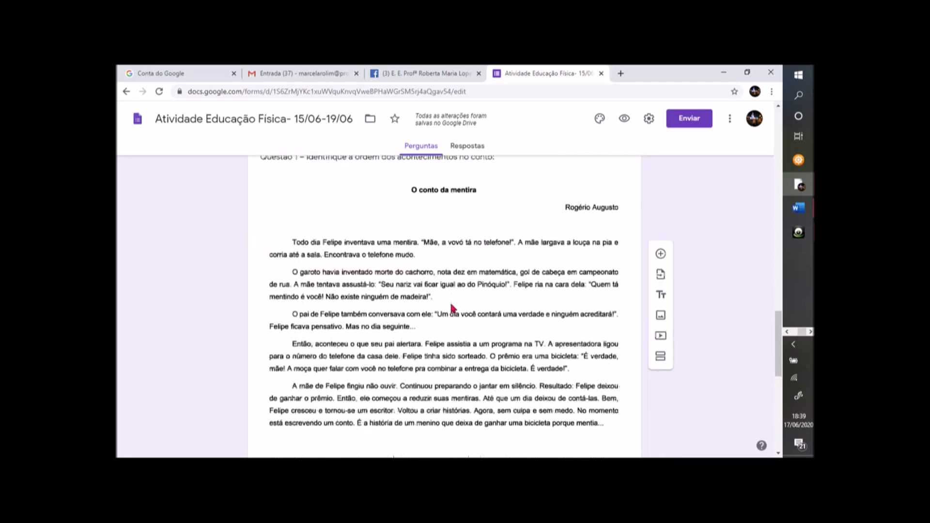
scroll(449, 308, down, 8)
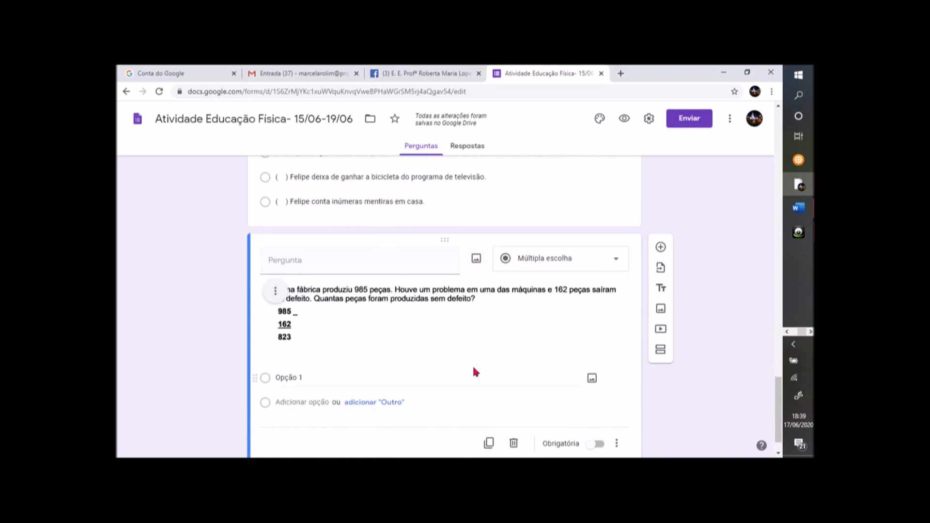
click(592, 444)
click(594, 262)
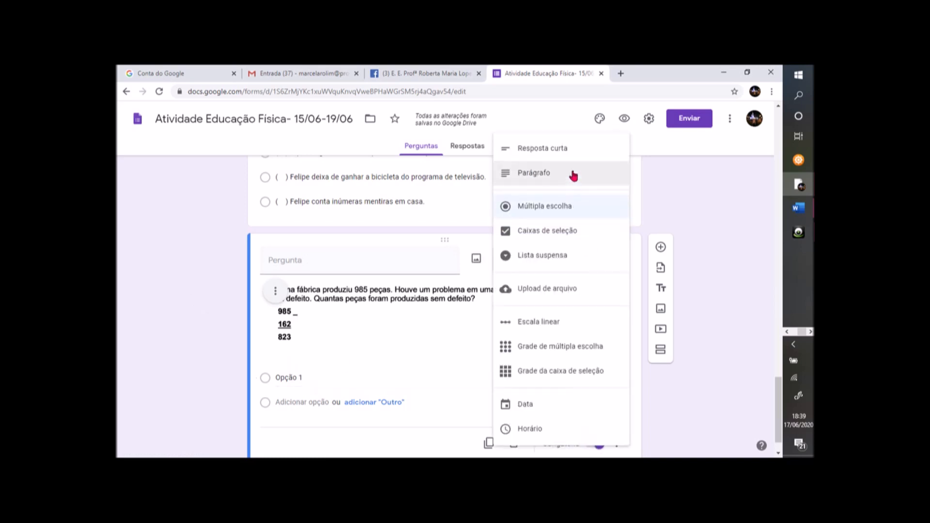
click(575, 159)
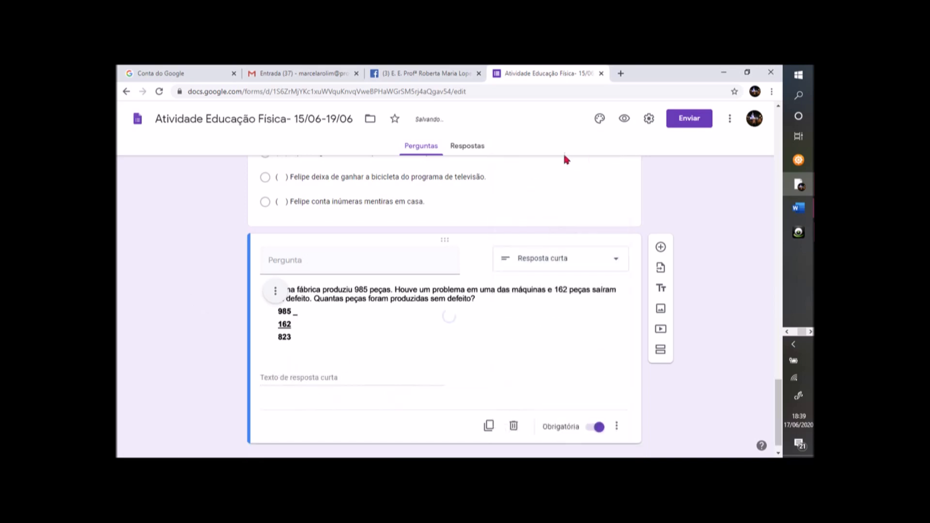
- Review the form's existing questions, from the class selection through the map and story items to the factory question
drag(773, 412, 794, 181)
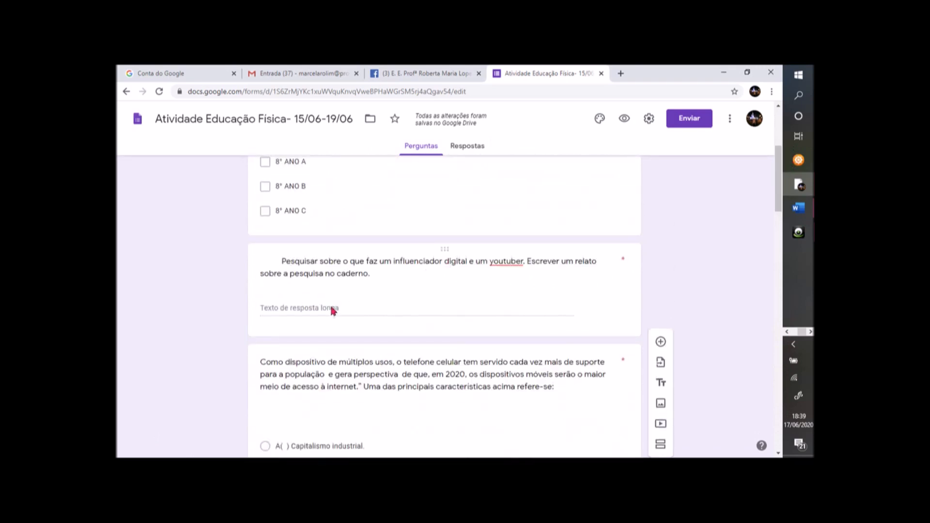
drag(778, 202, 775, 269)
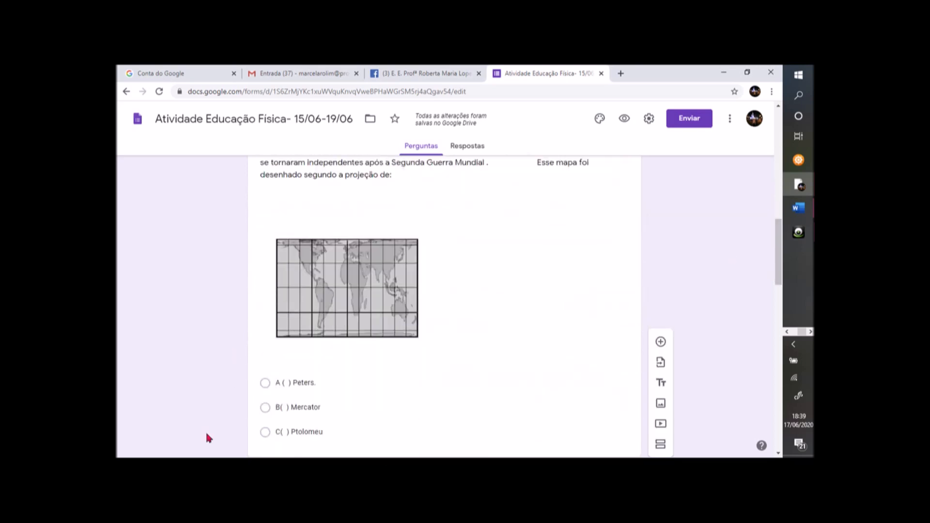
drag(776, 252, 776, 316)
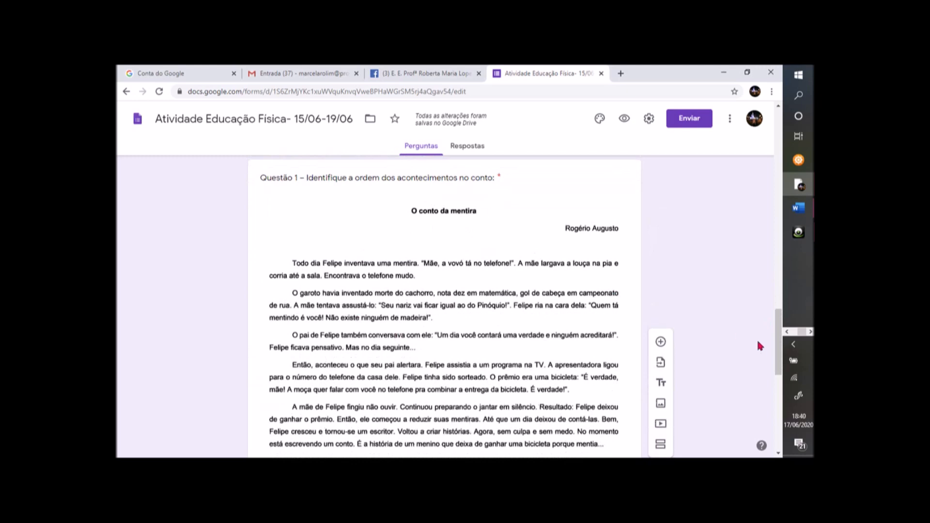
drag(776, 343, 776, 413)
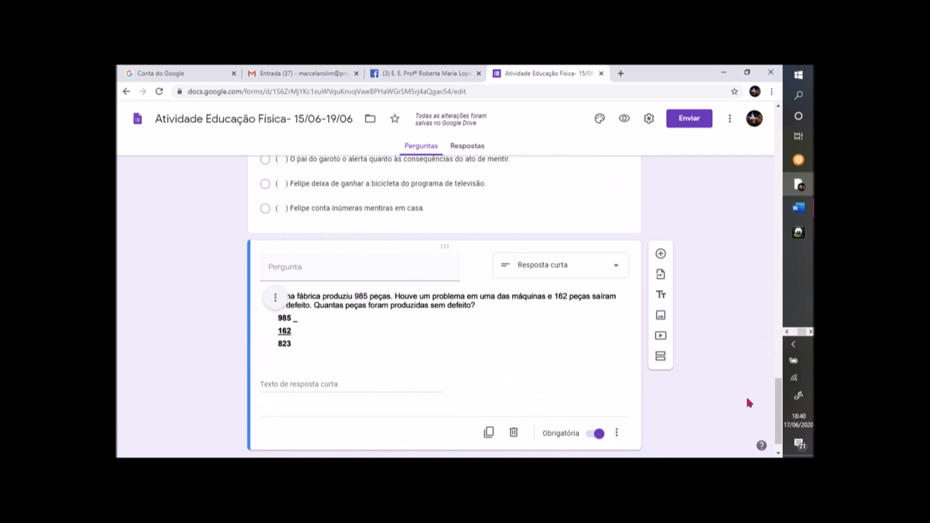
drag(777, 412, 776, 375)
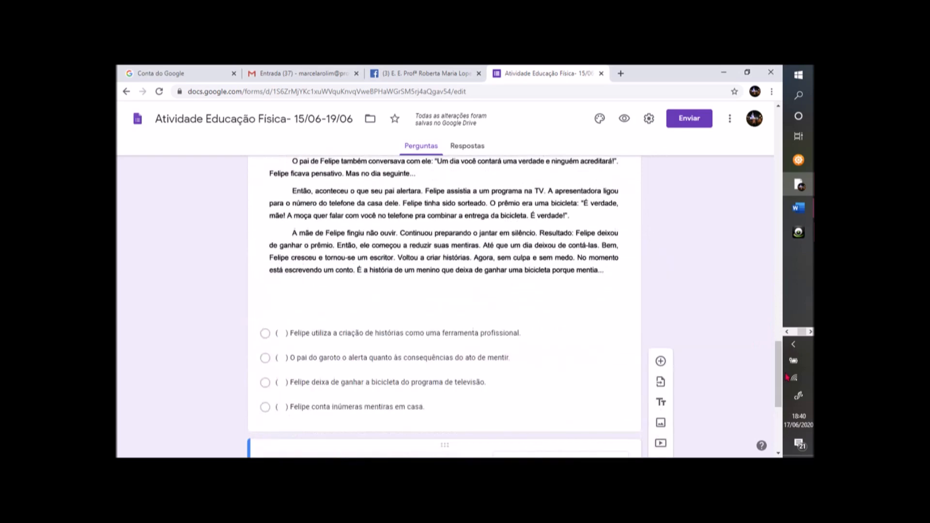
- Switch to the Word document ATIVIDADE 6 ANO and copy the still-selected factory problem and calculation again
click(804, 206)
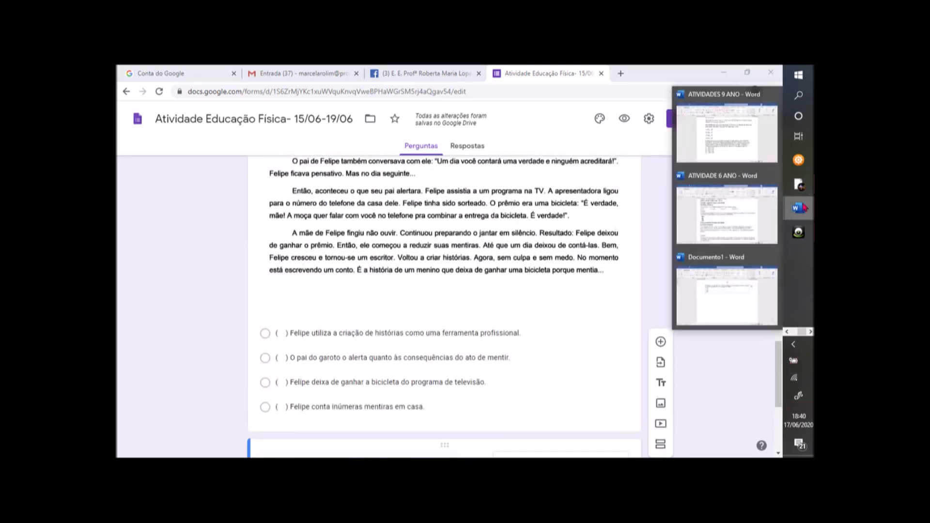
click(731, 204)
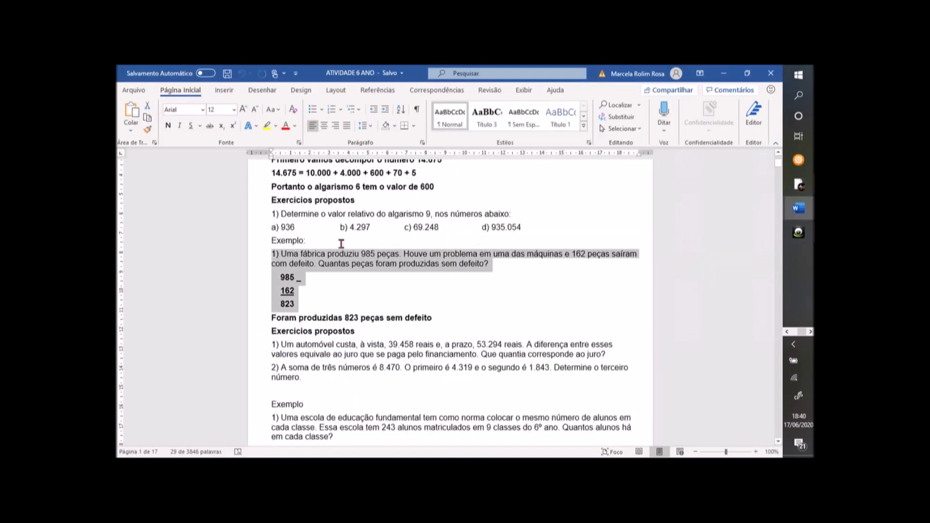
right_click(292, 278)
click(312, 296)
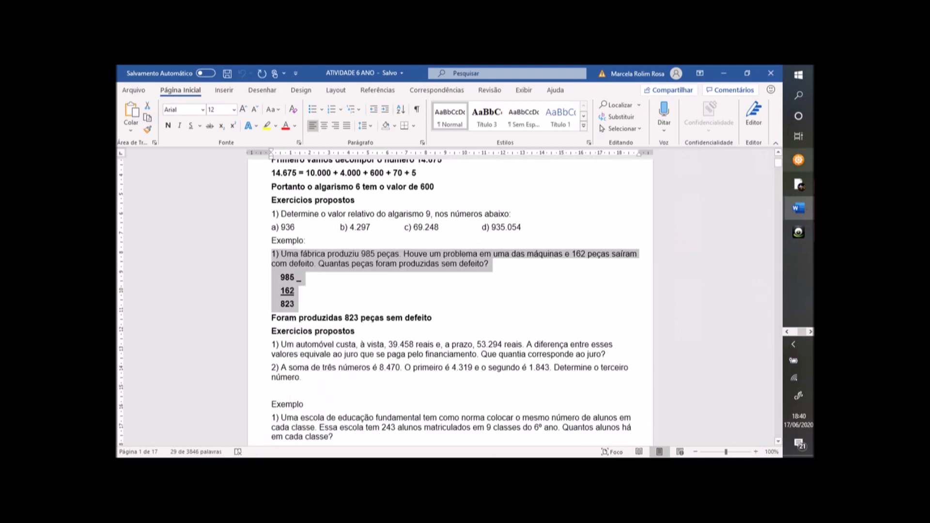
- Switch to Documento1 and paste the copied factory problem and calculation as a picture below the existing one
click(804, 208)
click(734, 222)
click(799, 208)
click(734, 285)
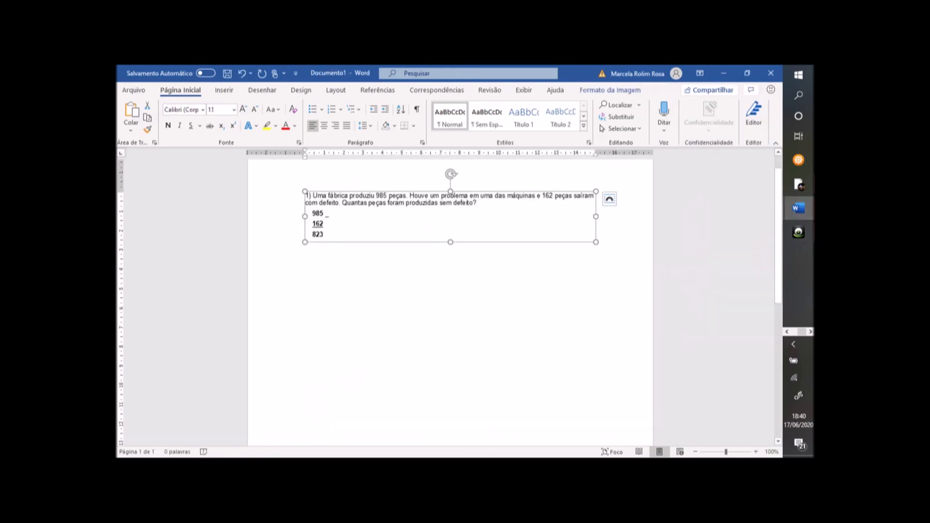
right_click(428, 282)
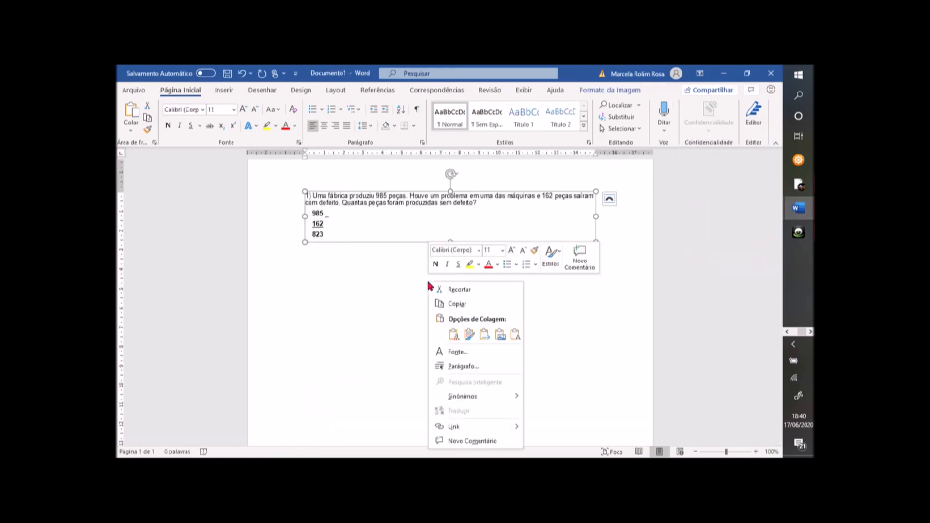
click(501, 335)
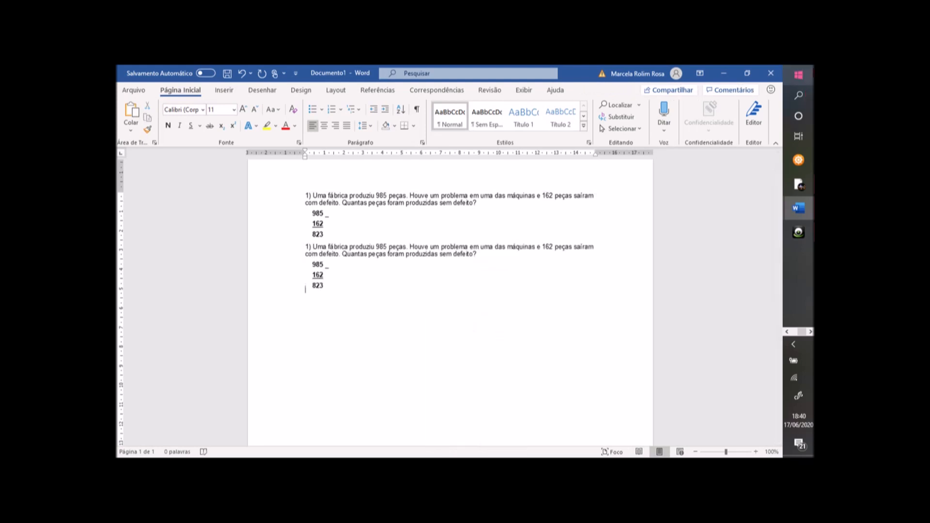
- Open Ferramenta de Captura and snip the area of the page containing both factory problem pictures
click(799, 95)
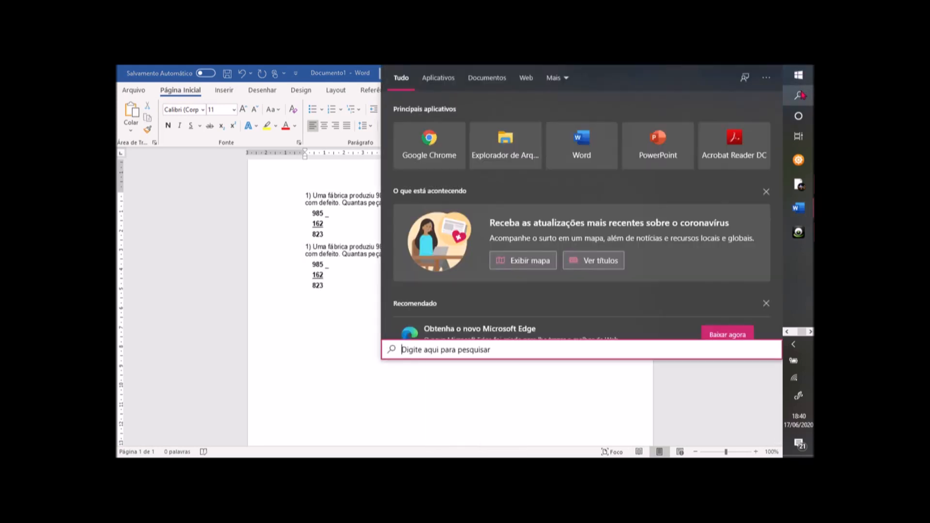
text(cap)
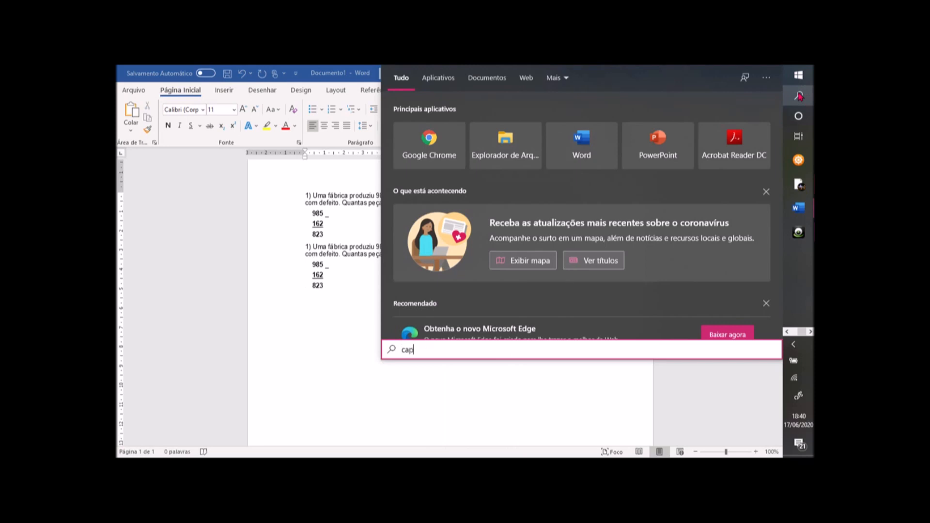
text(tura)
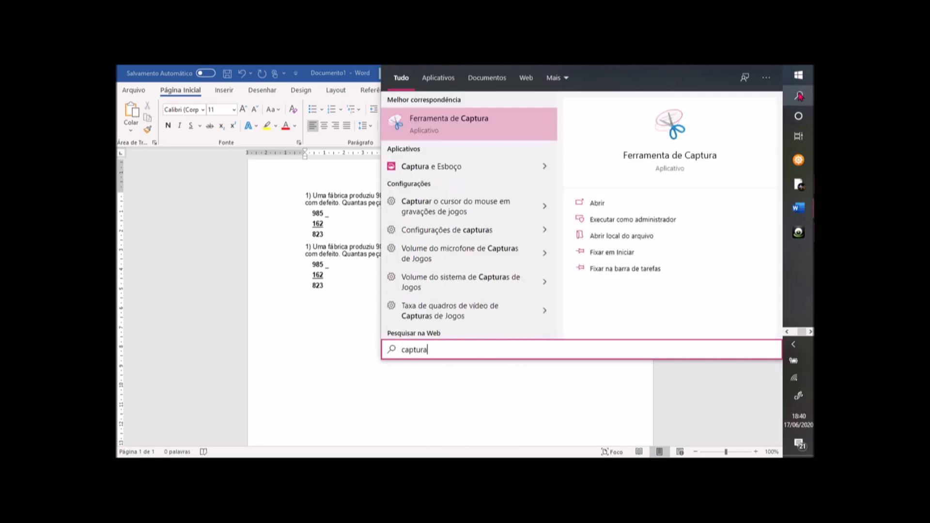
click(446, 125)
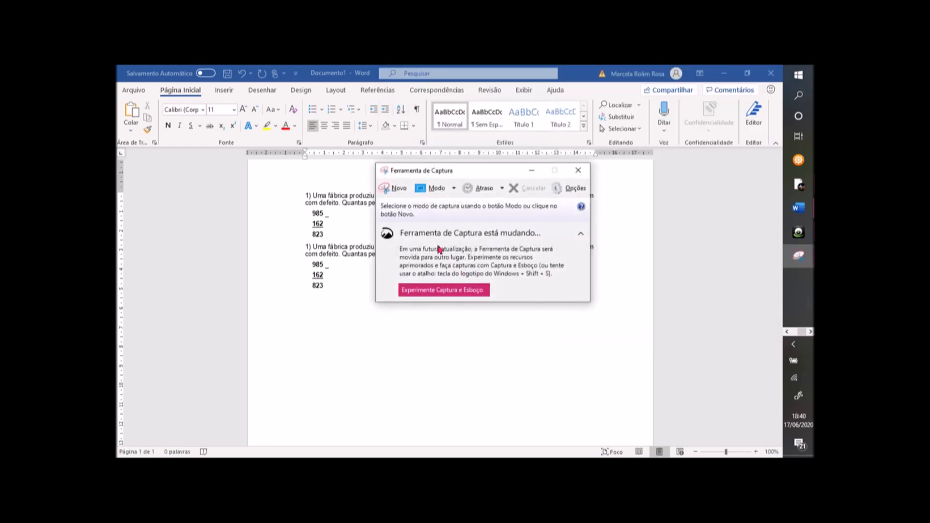
click(404, 189)
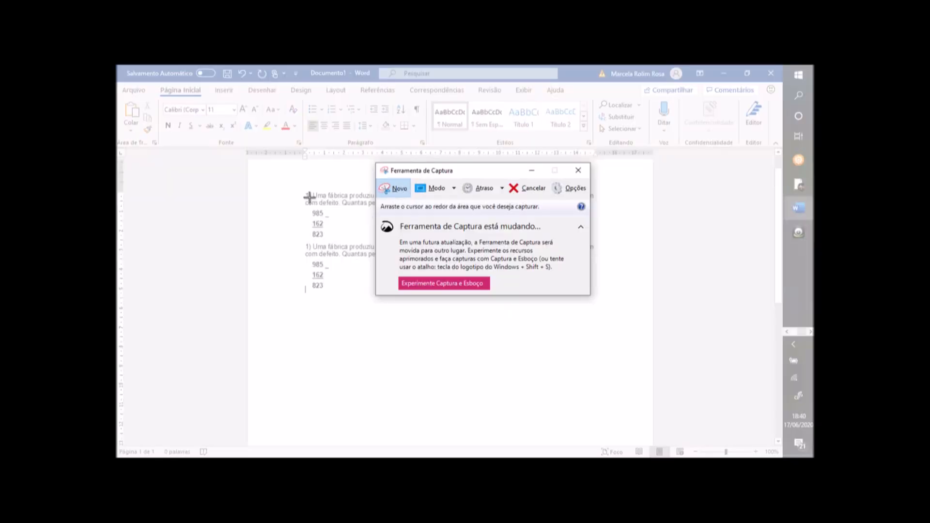
drag(299, 181, 612, 330)
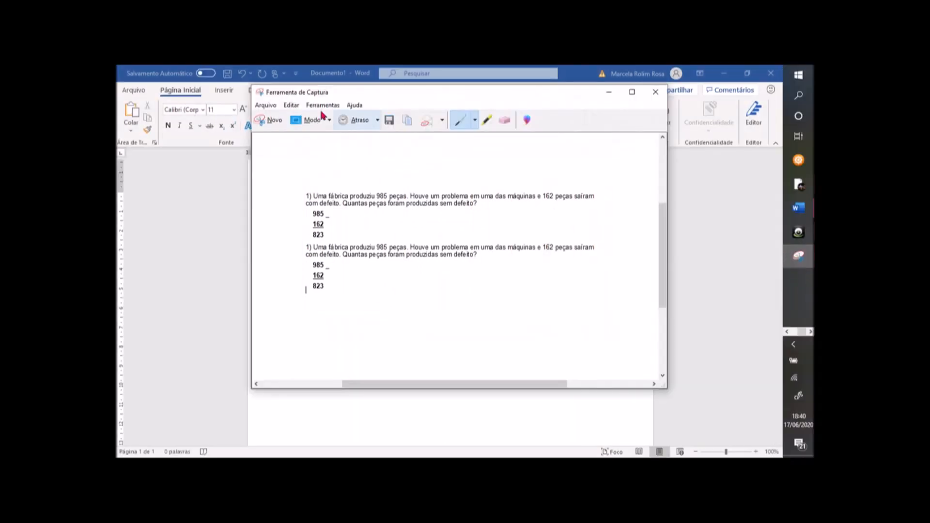
- Save the snip as a PNG named mat2 in the Imagens folder and close the capture tool
click(390, 123)
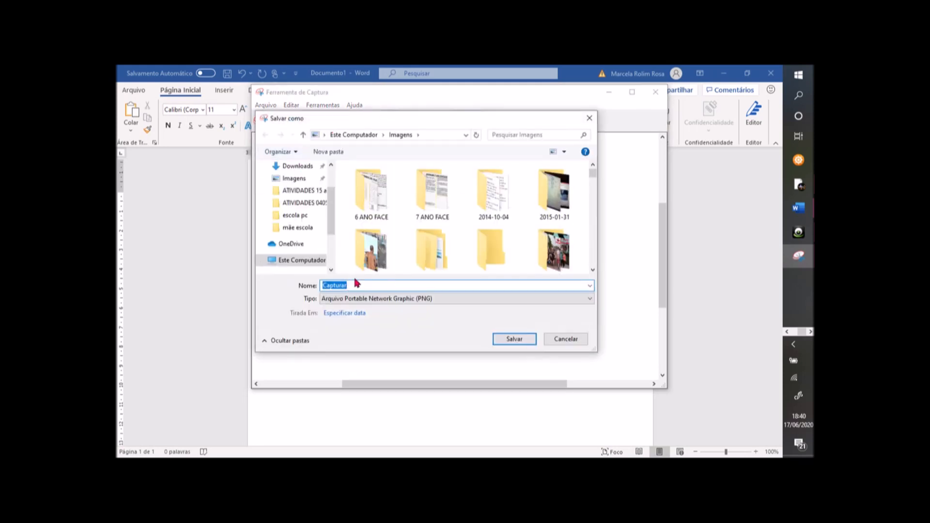
text(mat2)
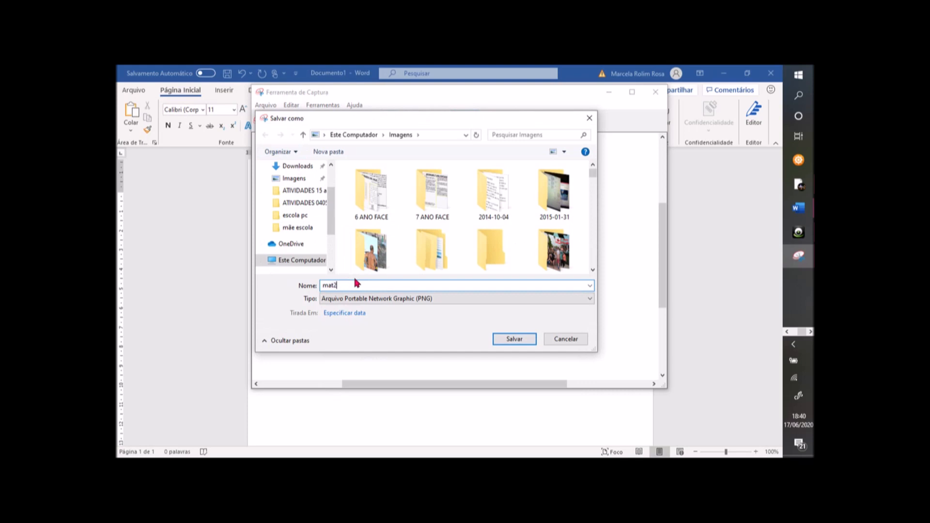
click(511, 341)
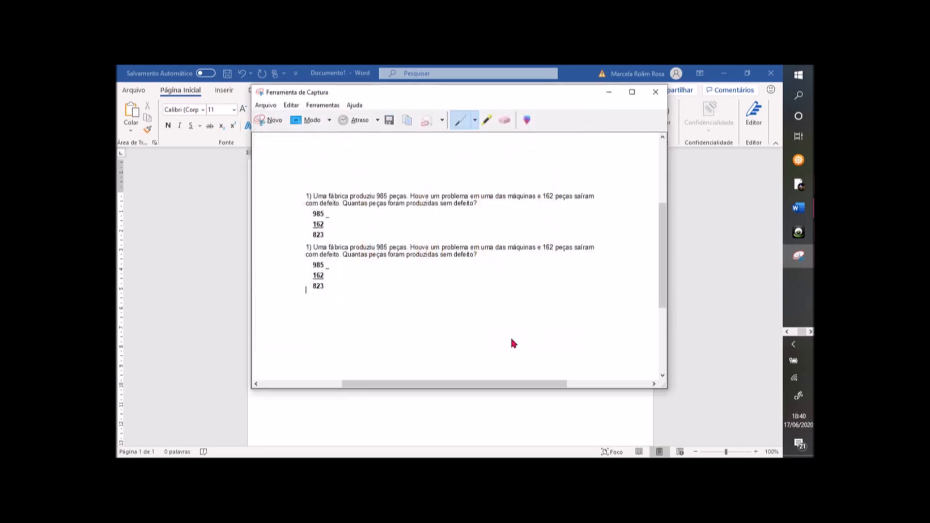
click(655, 93)
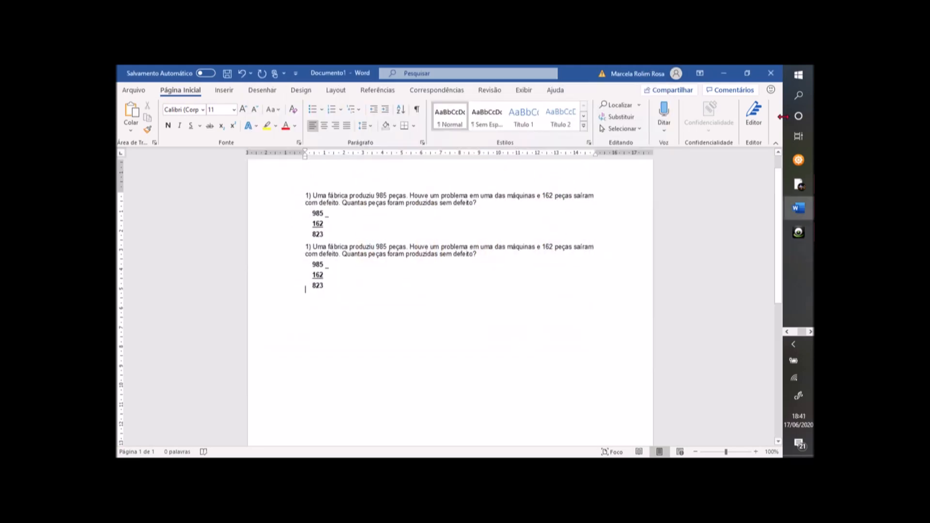
- Switch to the form in Chrome and open its settings, closing the Veja news notification and page
click(798, 136)
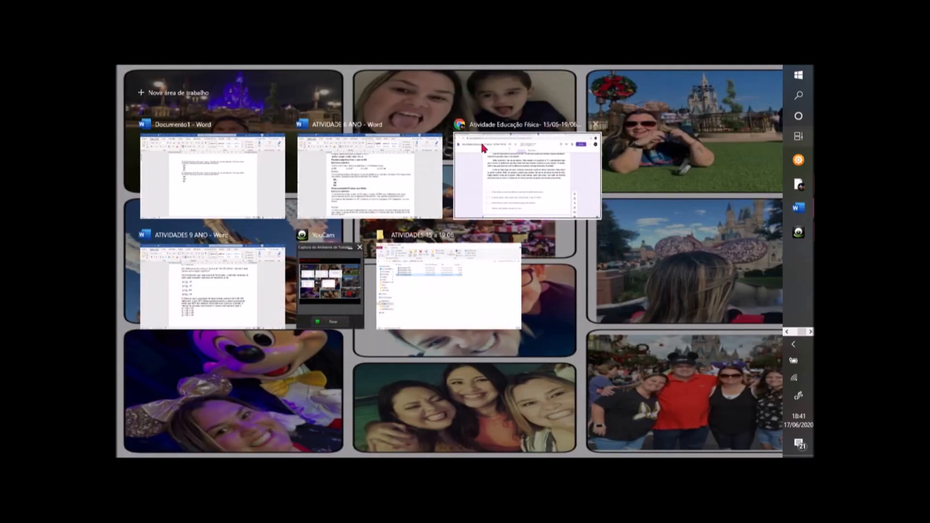
click(518, 173)
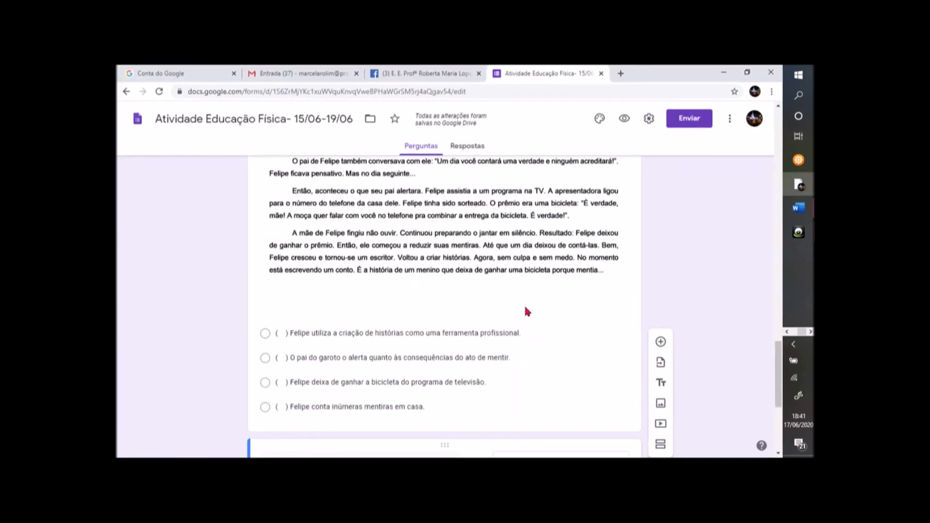
scroll(525, 310, up, 15)
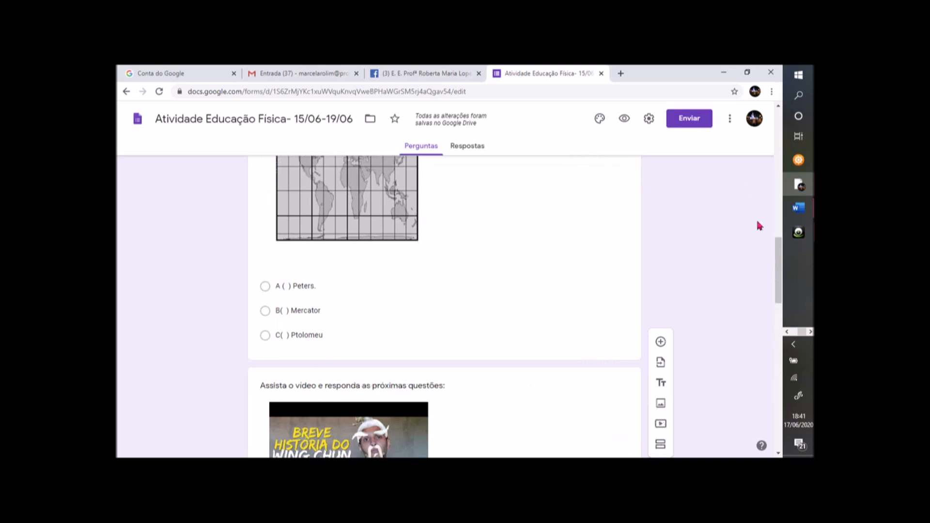
drag(778, 247, 763, 124)
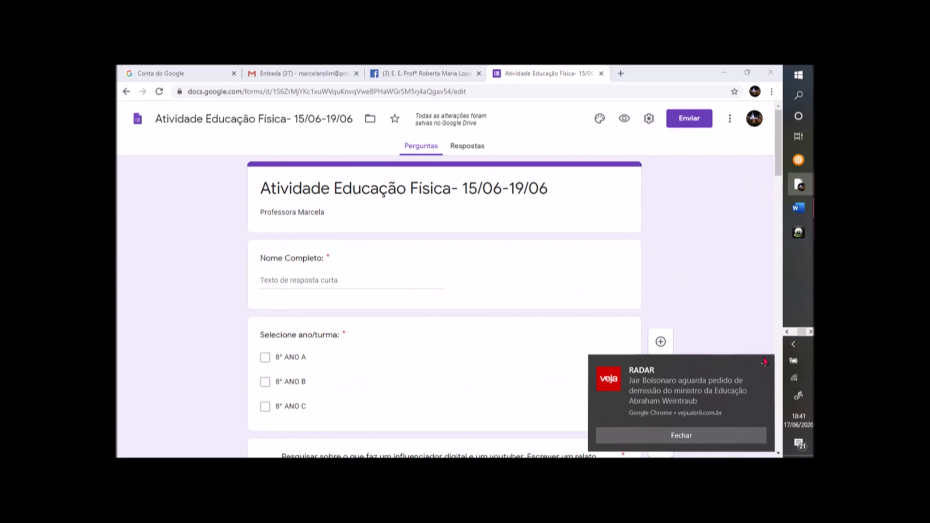
click(764, 361)
click(649, 118)
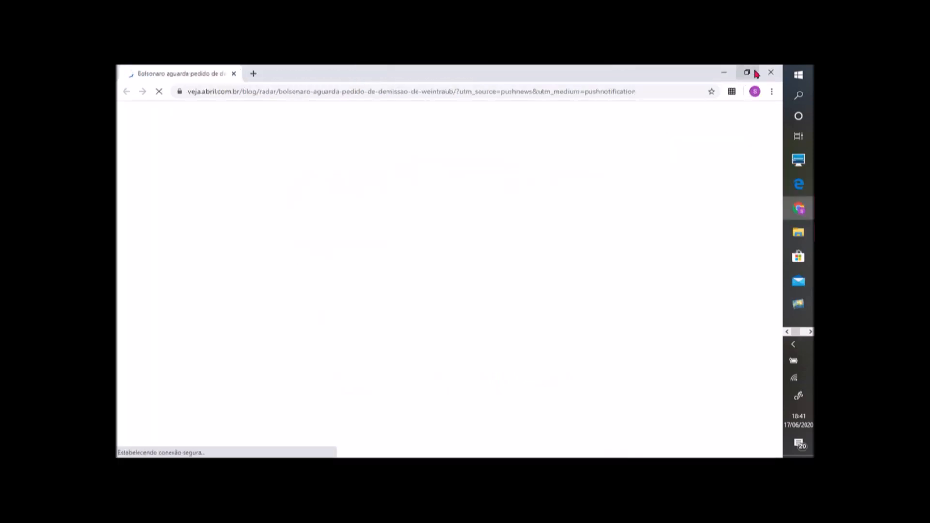
click(770, 72)
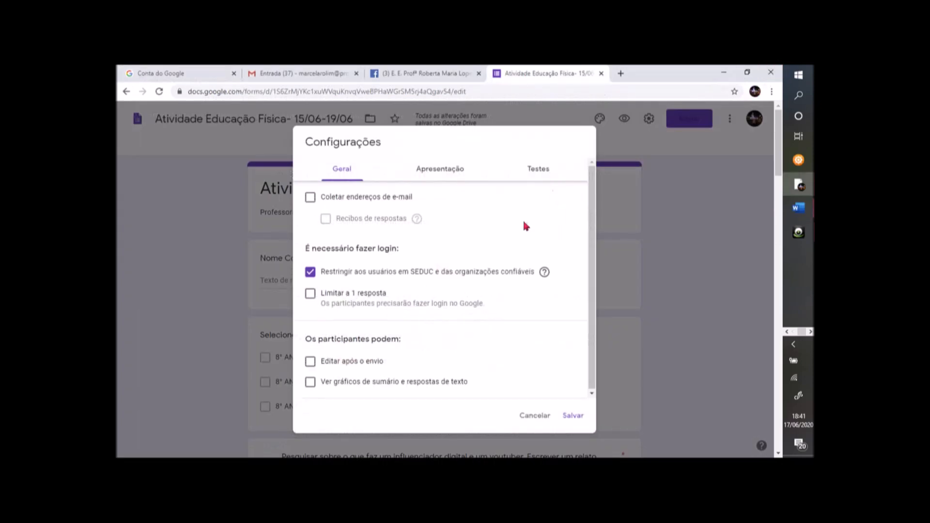
- Turn on Criar teste, release grades after manual review, and hide Perguntas erradas, Respostas corretas and Valores from respondents
click(540, 175)
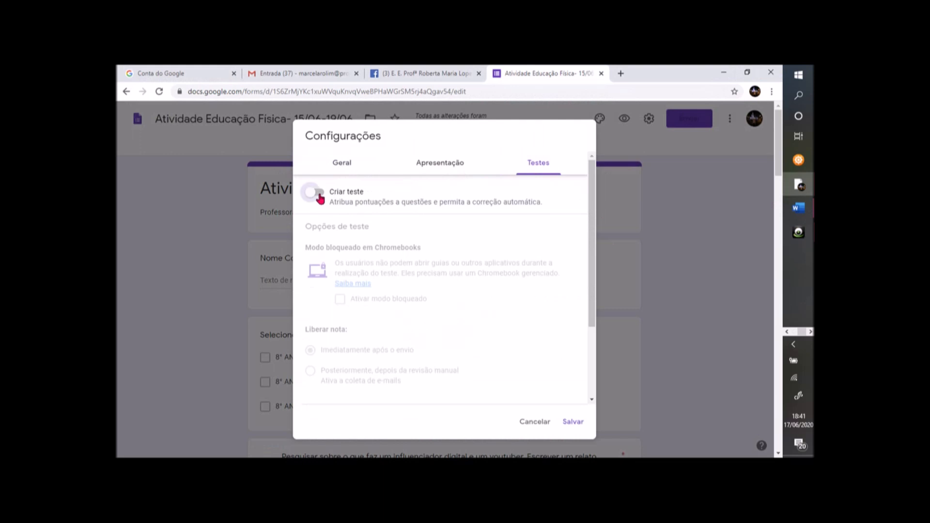
click(317, 194)
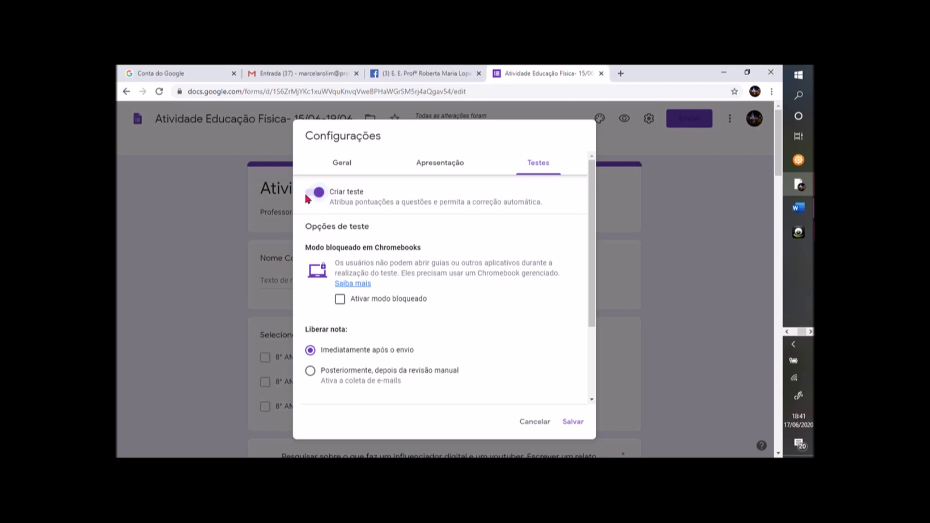
scroll(451, 271, down, 2)
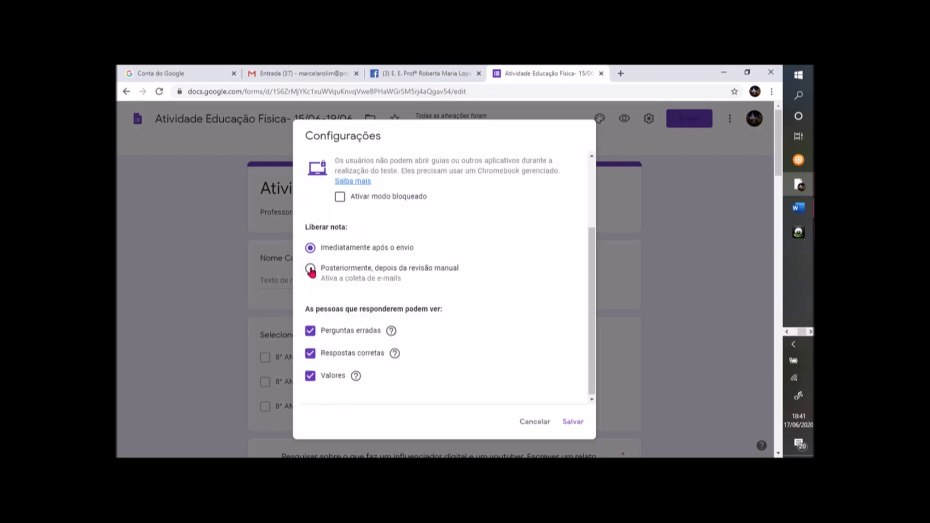
click(310, 332)
click(310, 353)
click(310, 376)
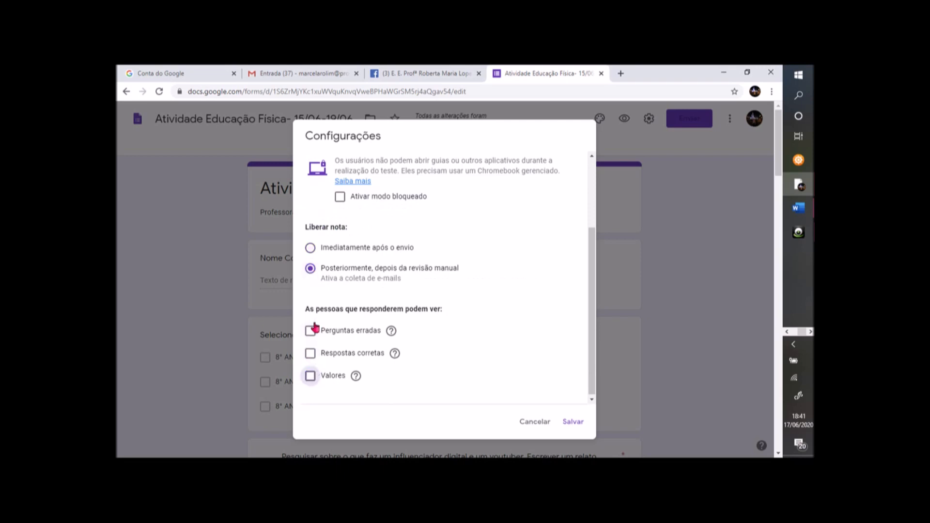
- Turn off Mostrar link para enviar outra resposta in the form's presentation settings
scroll(479, 278, up, 2)
scroll(480, 278, up, 1)
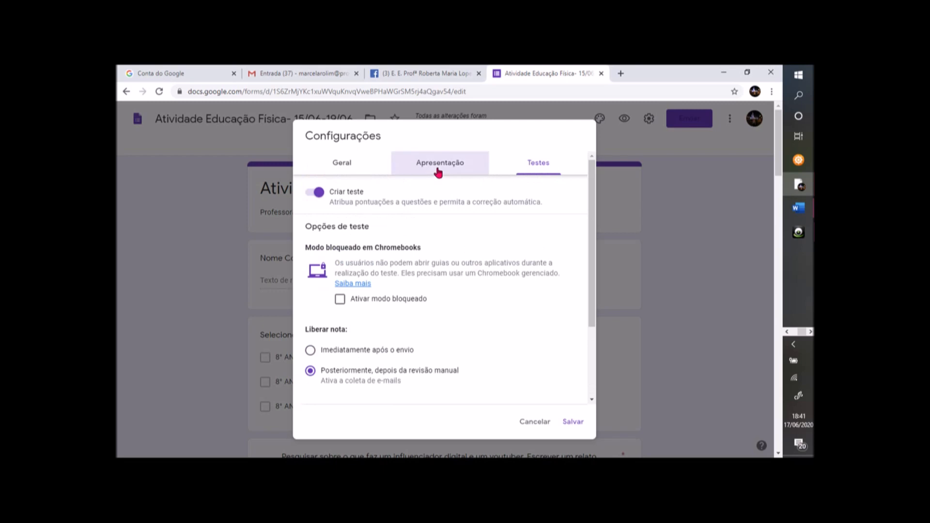
click(438, 168)
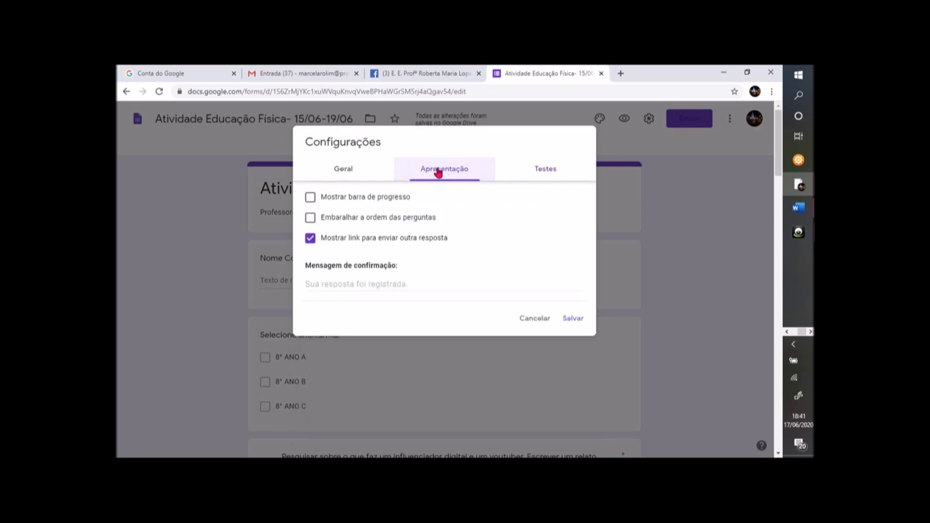
click(309, 239)
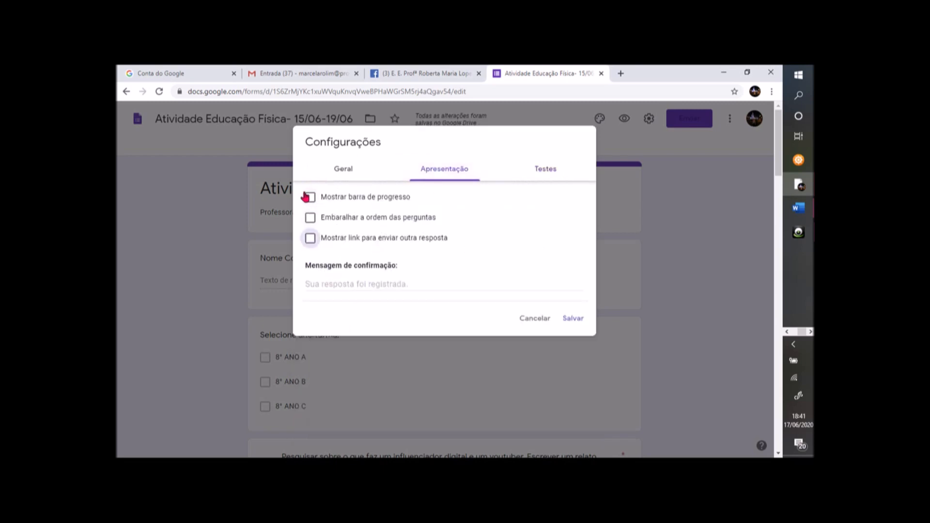
- Turn off e-mail address collection and the restriction to SEDUC users, and save the form settings
click(352, 169)
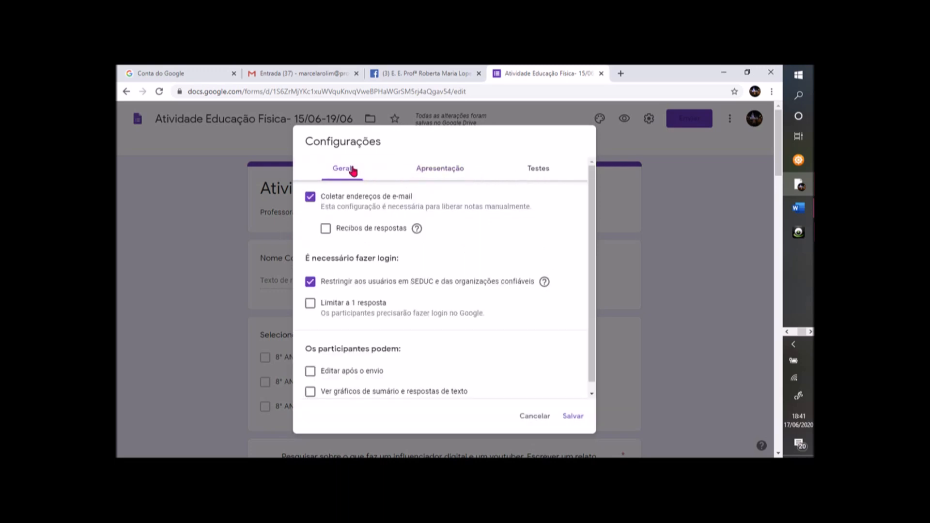
click(310, 197)
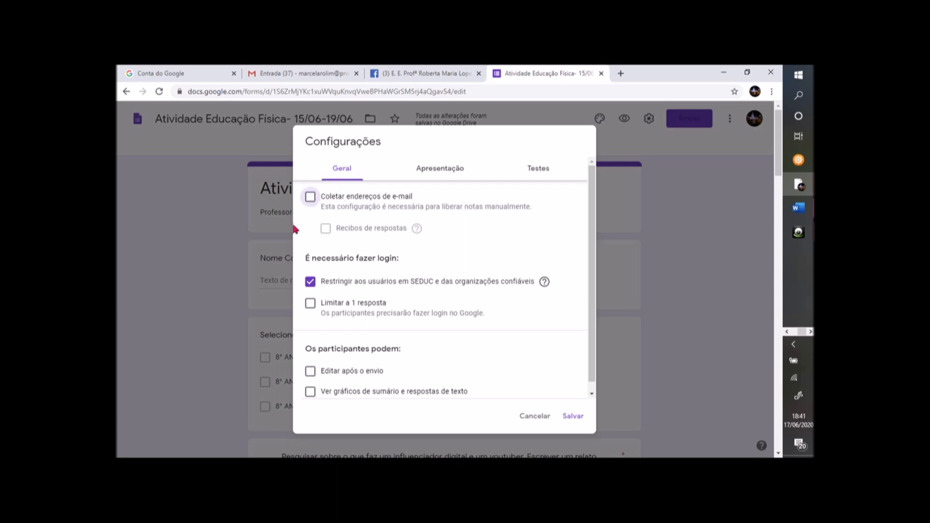
click(311, 282)
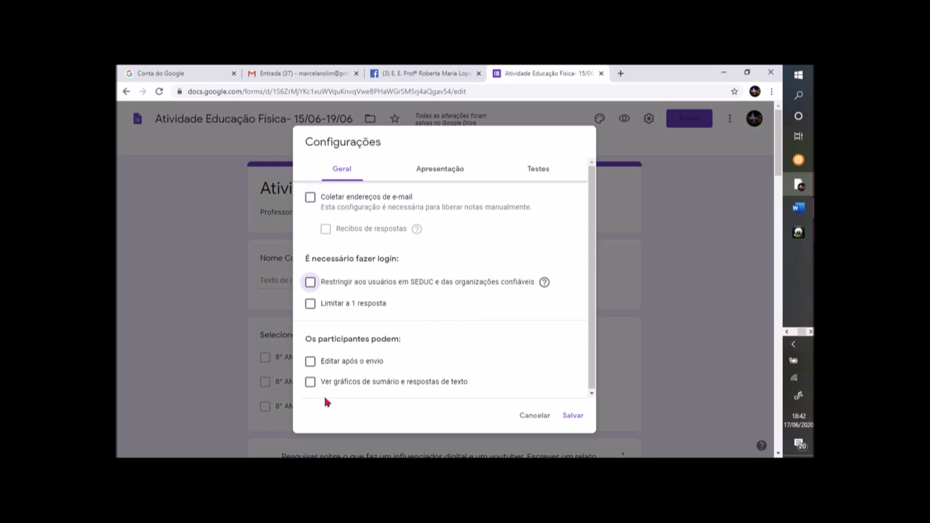
click(440, 169)
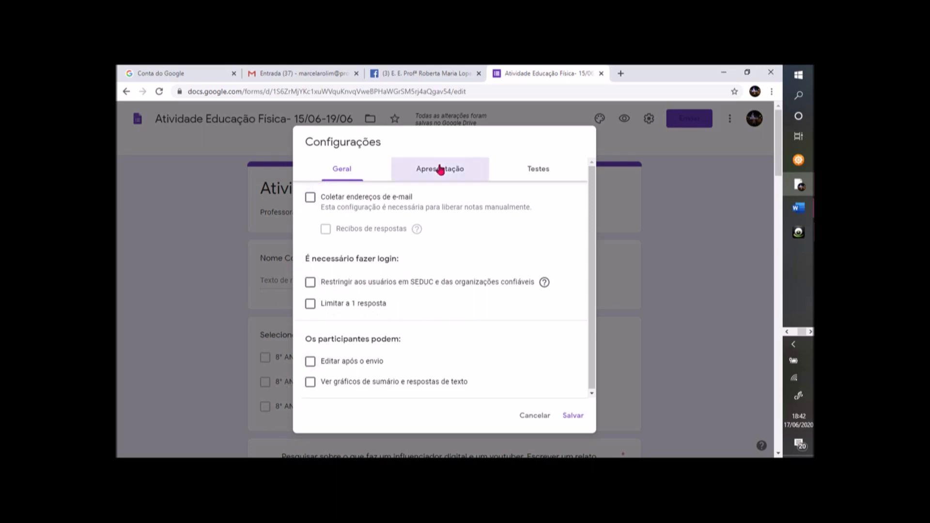
click(554, 170)
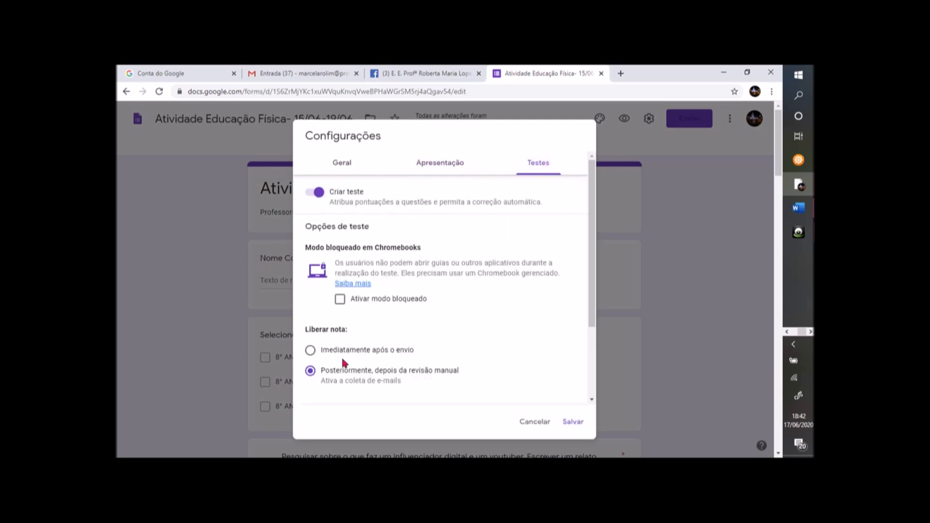
click(573, 423)
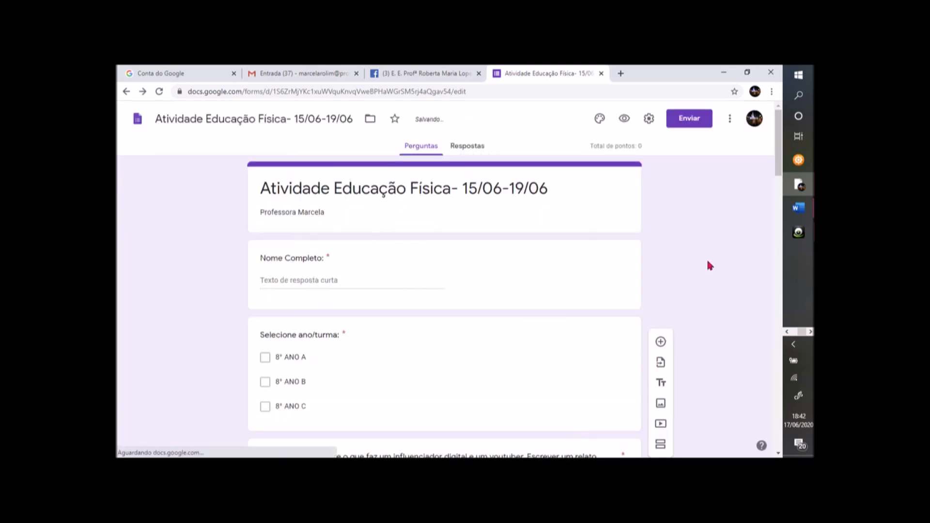
- Set the answer key of the mobile phone question to B( ) Capitalismo financeiro, worth 1 point
scroll(708, 265, down, 4)
scroll(707, 269, down, 4)
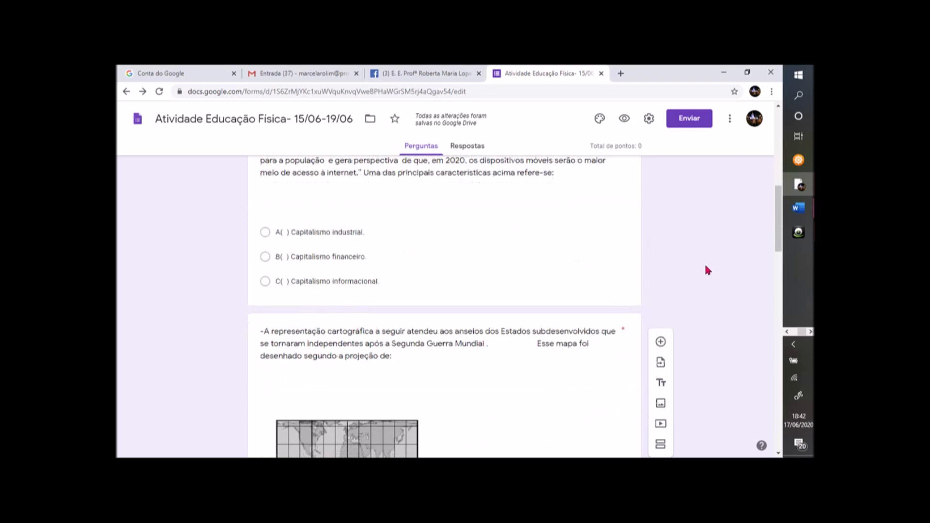
scroll(705, 267, up, 2)
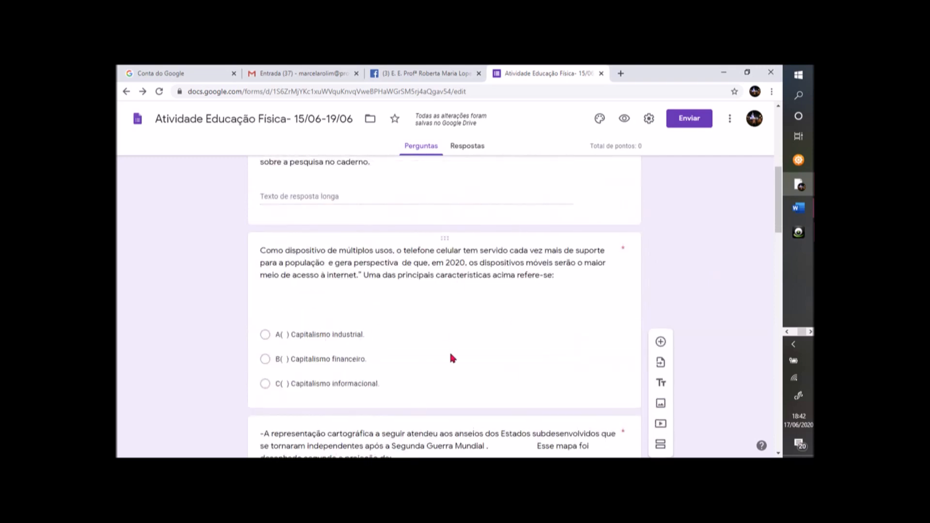
click(425, 332)
scroll(460, 372, down, 2)
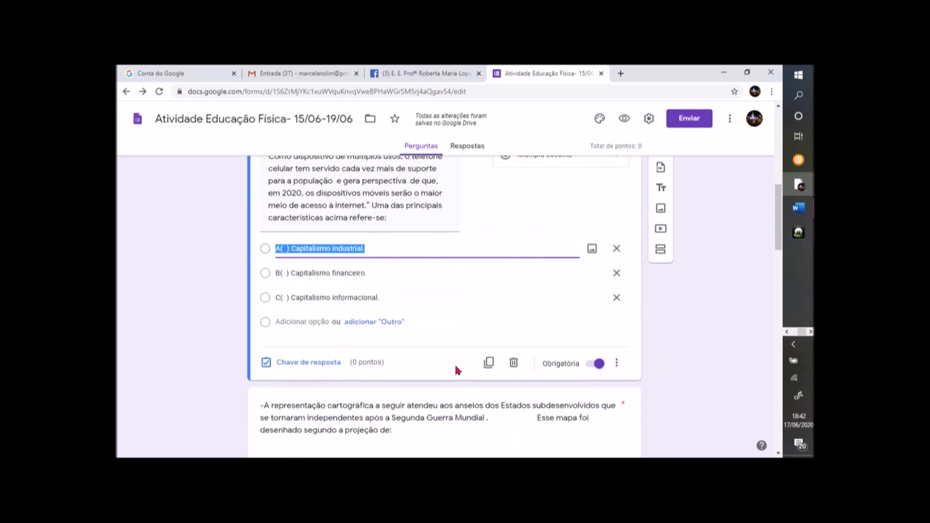
click(304, 365)
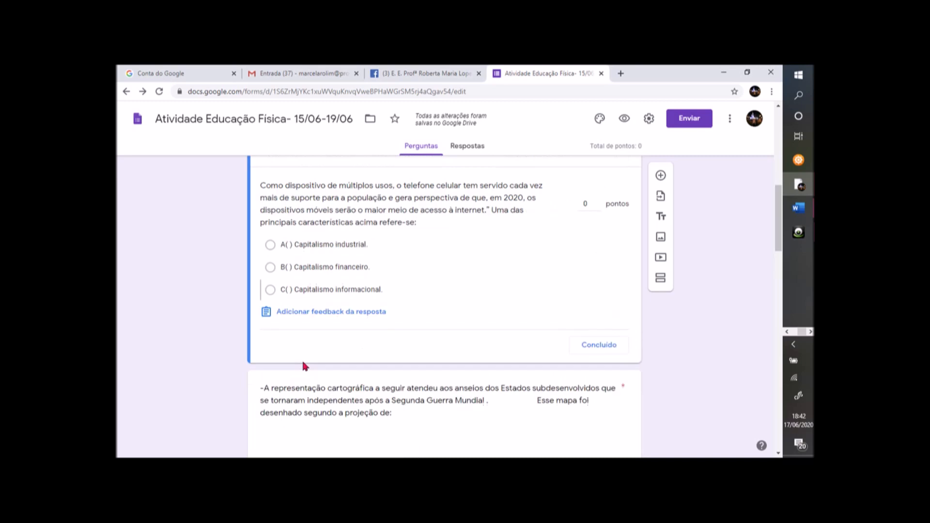
click(269, 267)
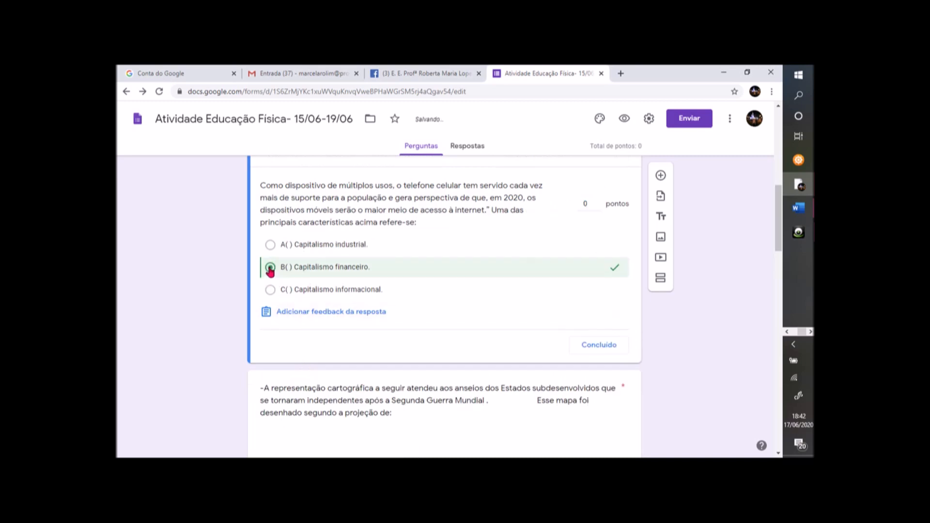
click(598, 202)
click(601, 344)
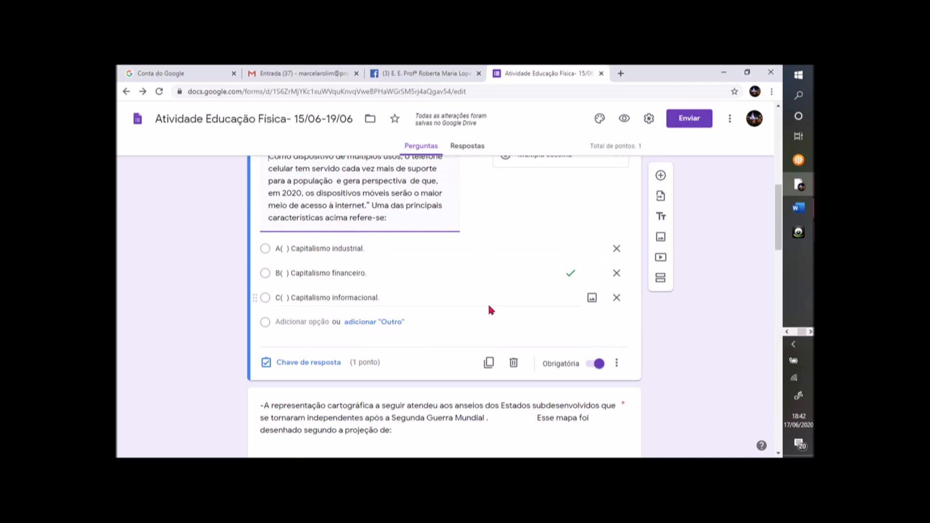
- Set the answer key of the map projection question to A ( ) Peters, worth 1 point
scroll(712, 349, down, 6)
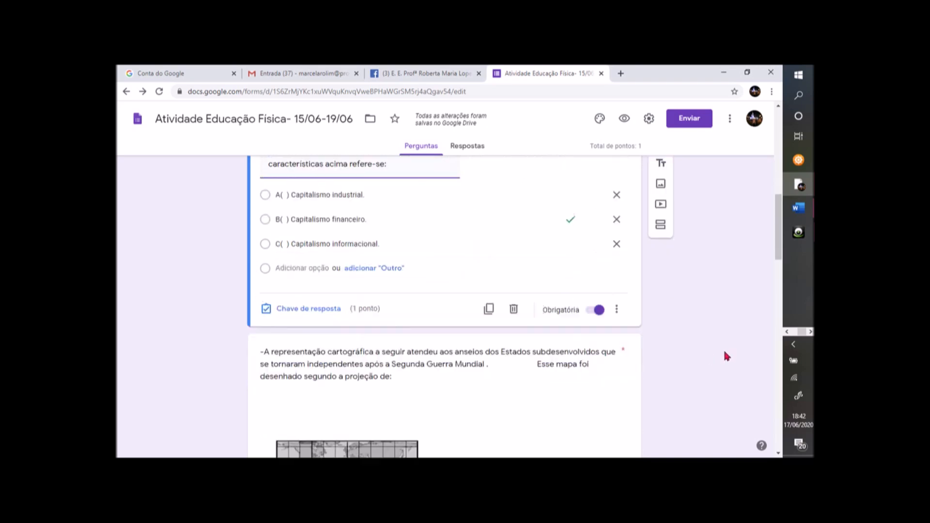
scroll(721, 357, down, 1)
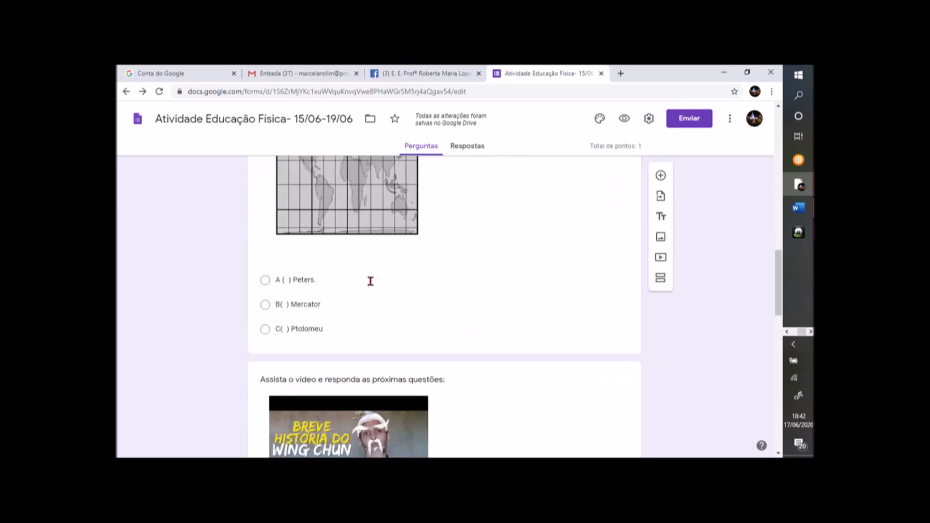
click(473, 268)
scroll(469, 309, down, 3)
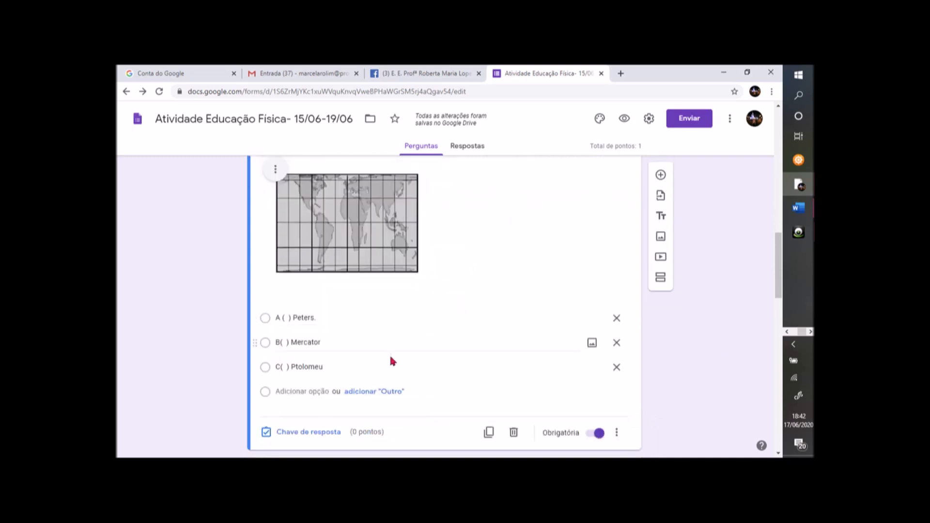
click(308, 432)
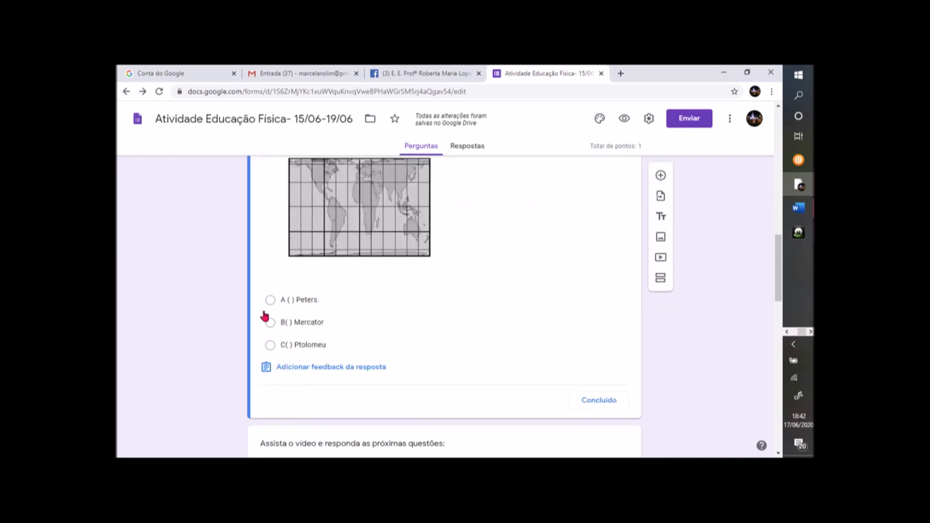
click(270, 300)
scroll(549, 354, up, 1)
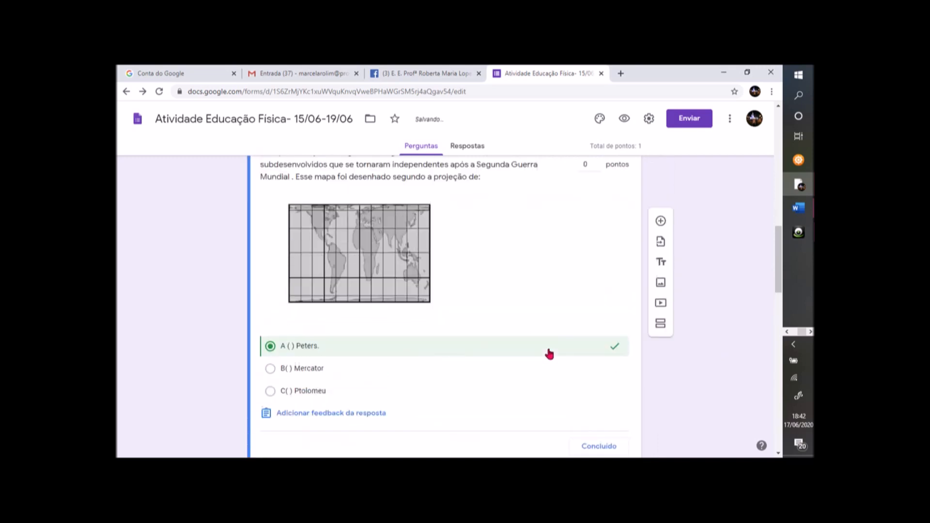
scroll(549, 354, up, 2)
click(598, 269)
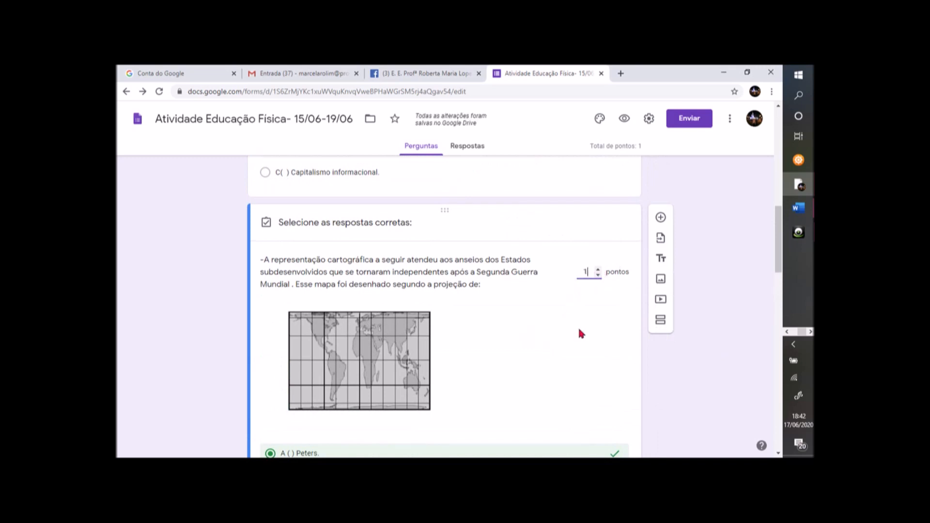
scroll(565, 336, down, 2)
scroll(555, 326, down, 2)
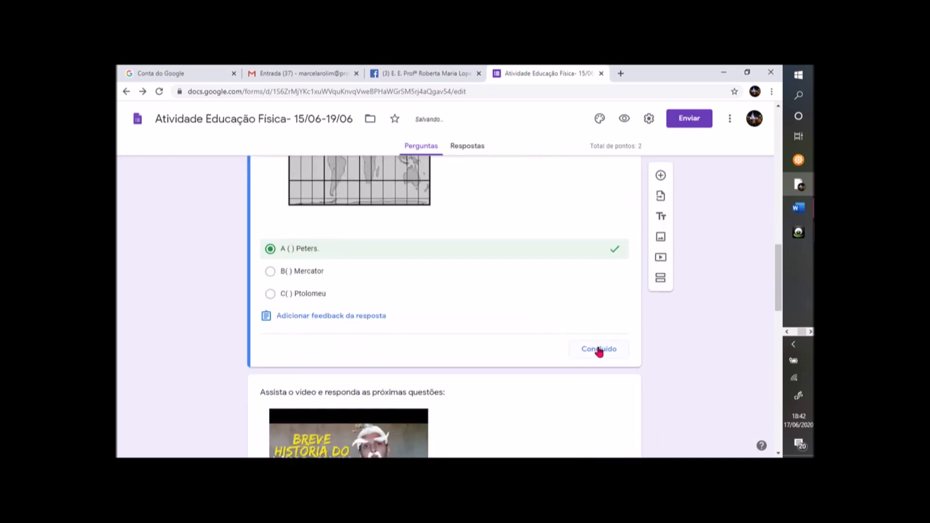
click(599, 349)
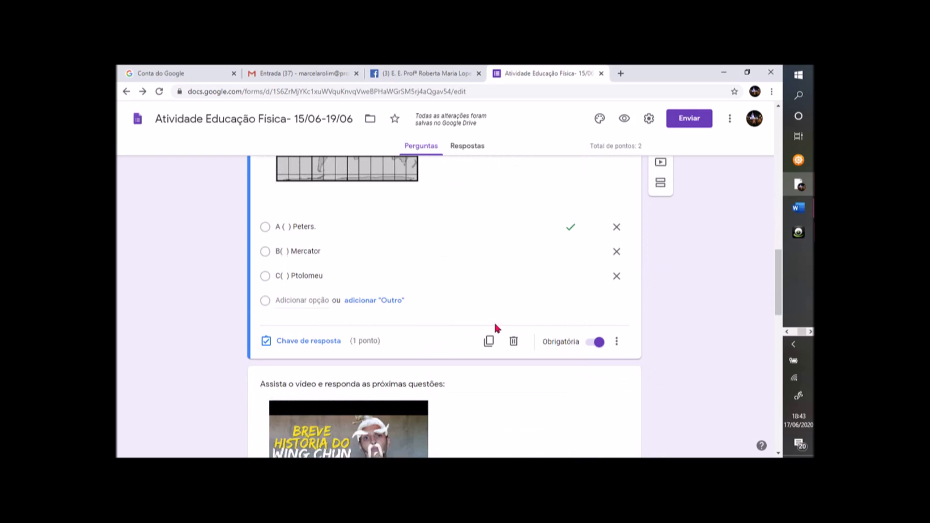
- Set the answer key of Questão 1 about the conto to "Felipe conta inúmeras mentiras em casa", worth 1 point
scroll(495, 325, down, 10)
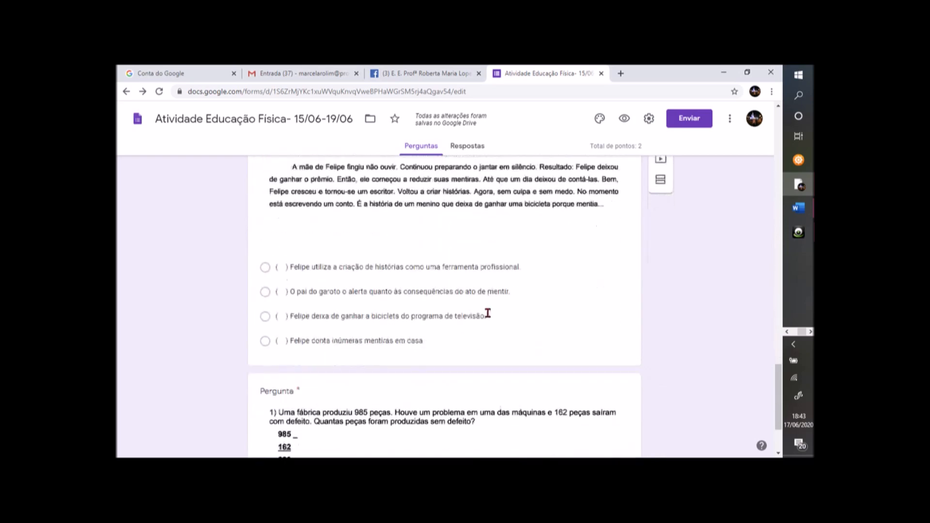
click(517, 299)
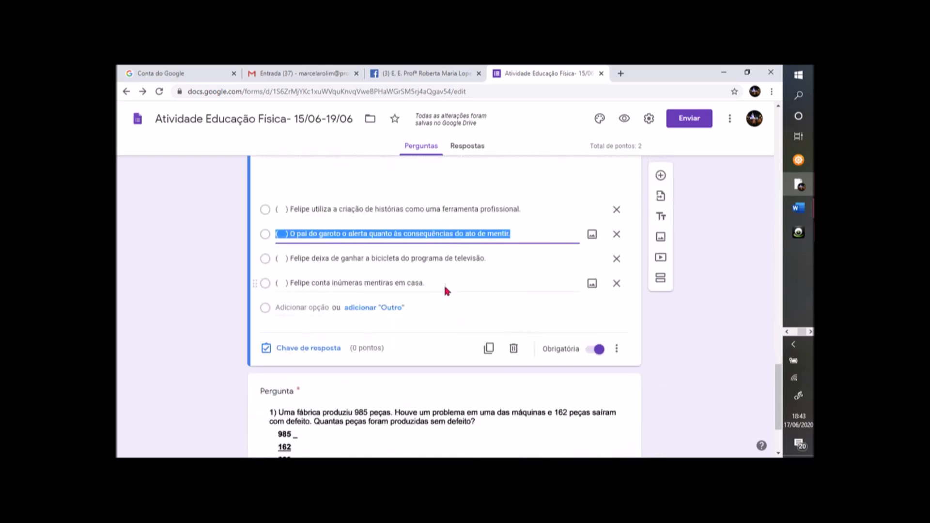
click(265, 285)
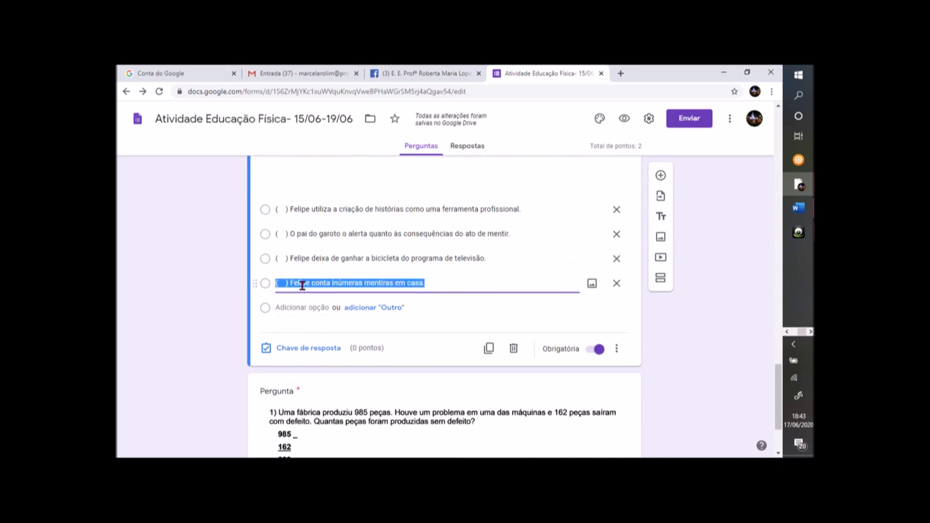
click(314, 349)
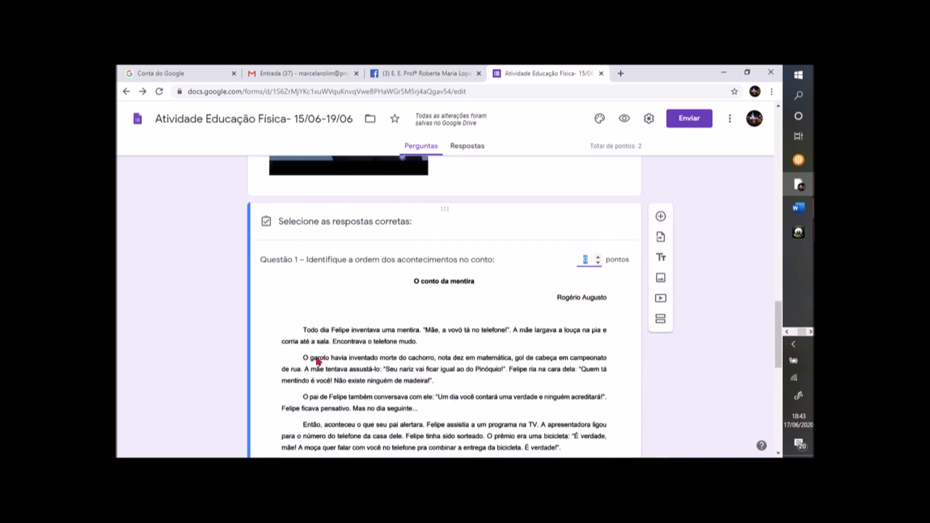
click(268, 288)
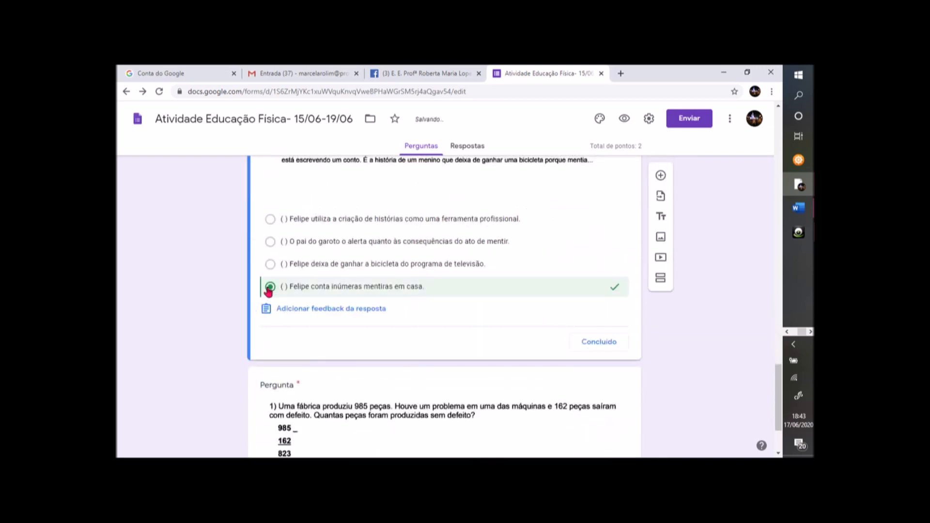
scroll(521, 315, up, 7)
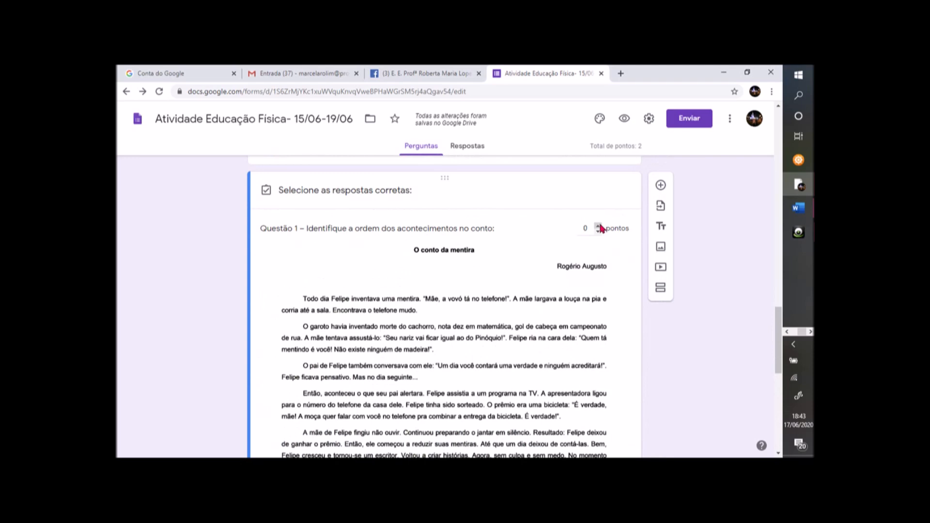
click(596, 229)
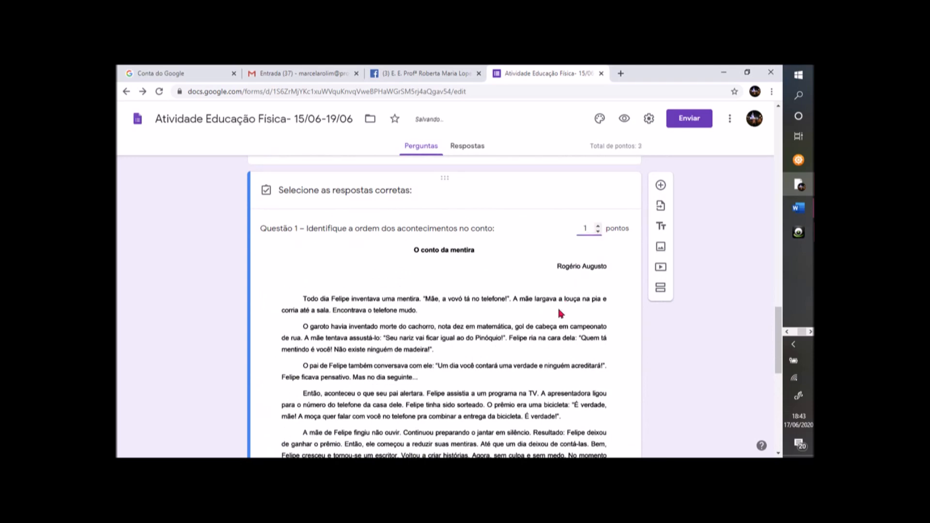
scroll(556, 313, down, 5)
click(586, 395)
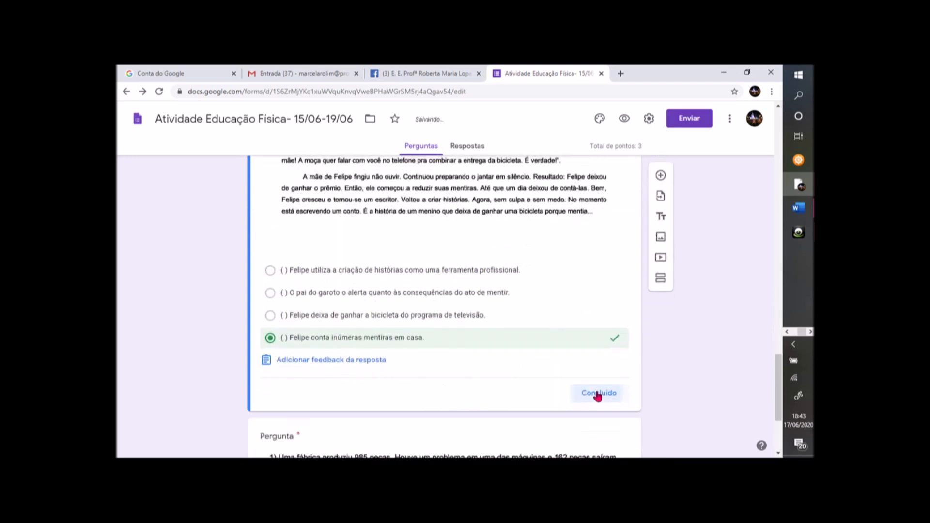
- Apply Ordenar as opções aleatoriamente to the answer options of Questão 1 about the conto
scroll(501, 304, down, 5)
scroll(501, 308, down, 3)
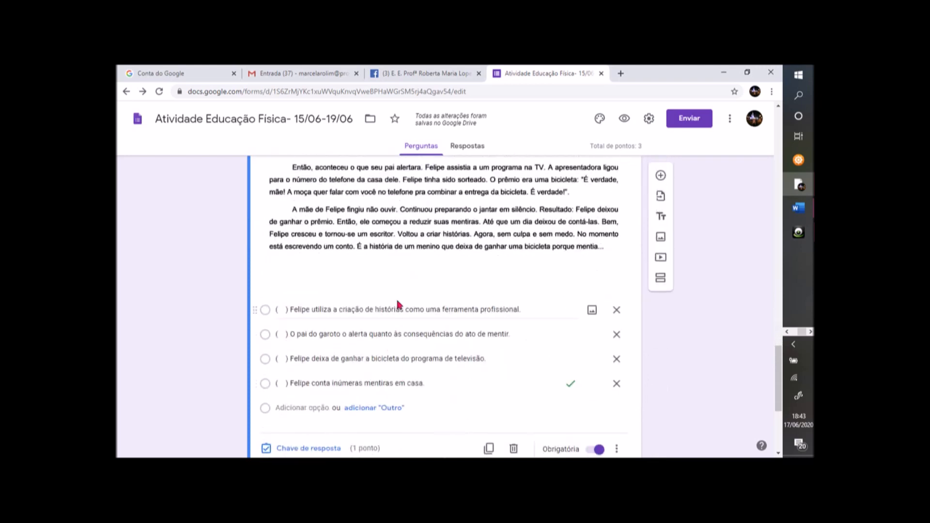
scroll(407, 301, down, 1)
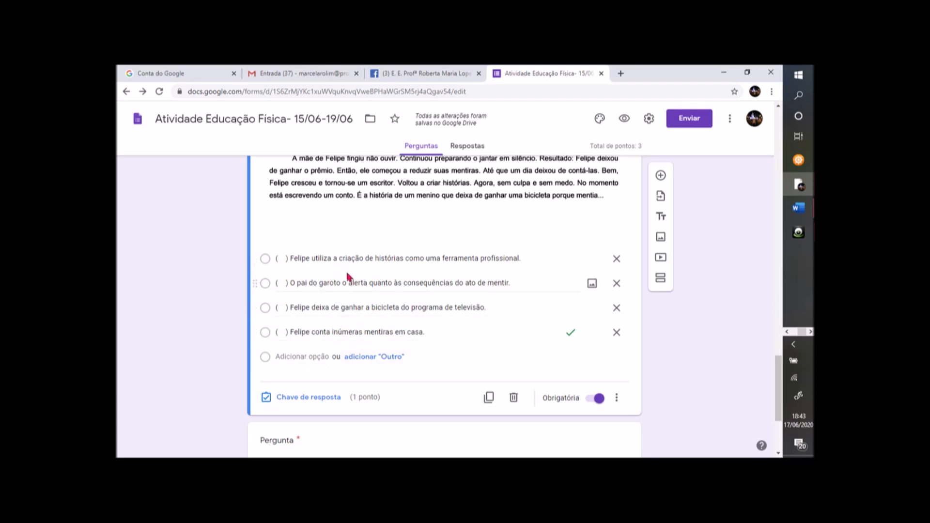
click(617, 400)
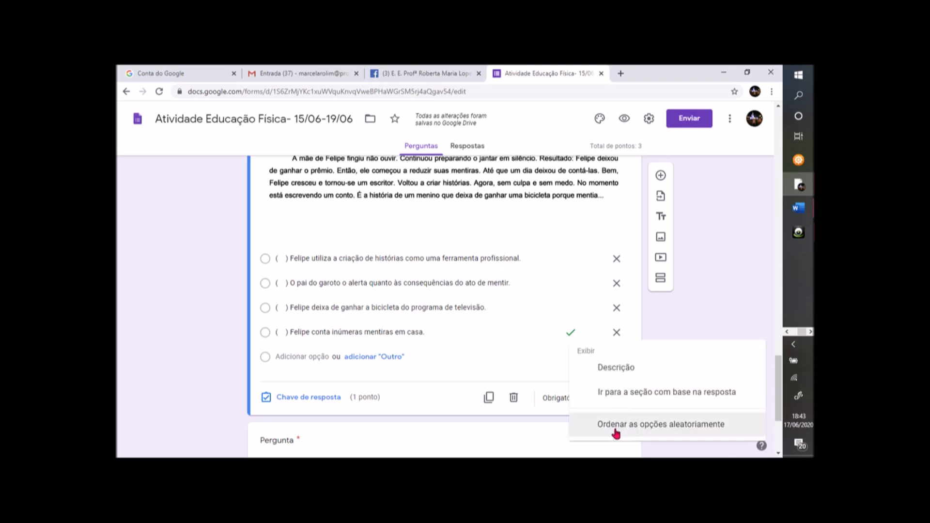
click(669, 430)
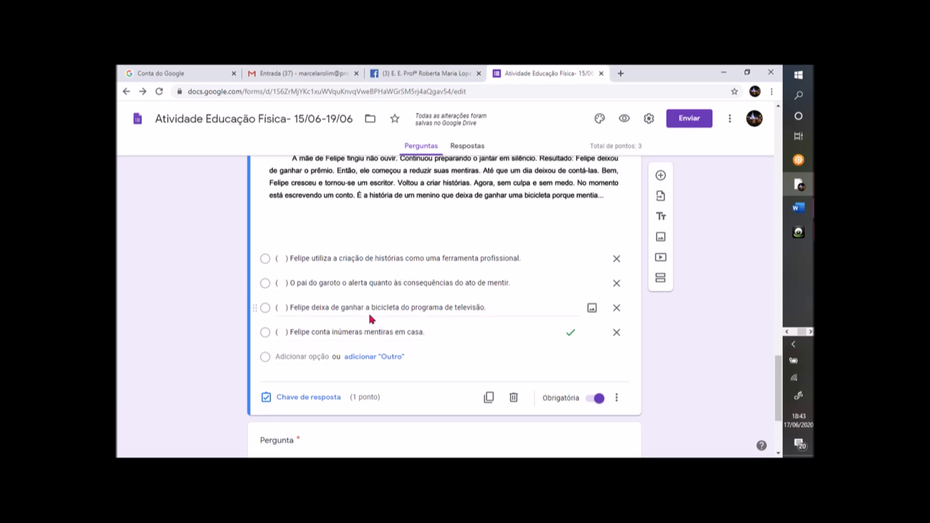
- Review the whole form from the title to the final factory question, checking every question, the map and the video
scroll(692, 380, down, 3)
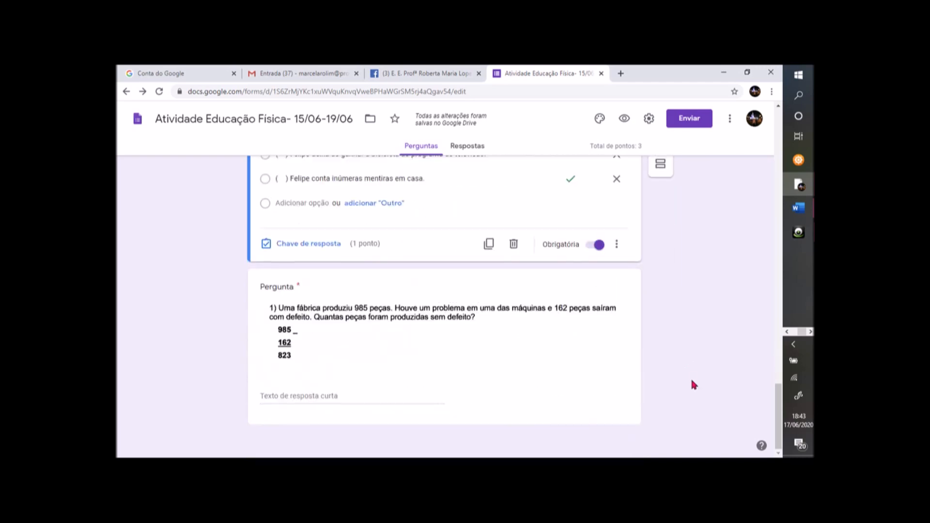
scroll(691, 381, up, 7)
scroll(691, 380, up, 10)
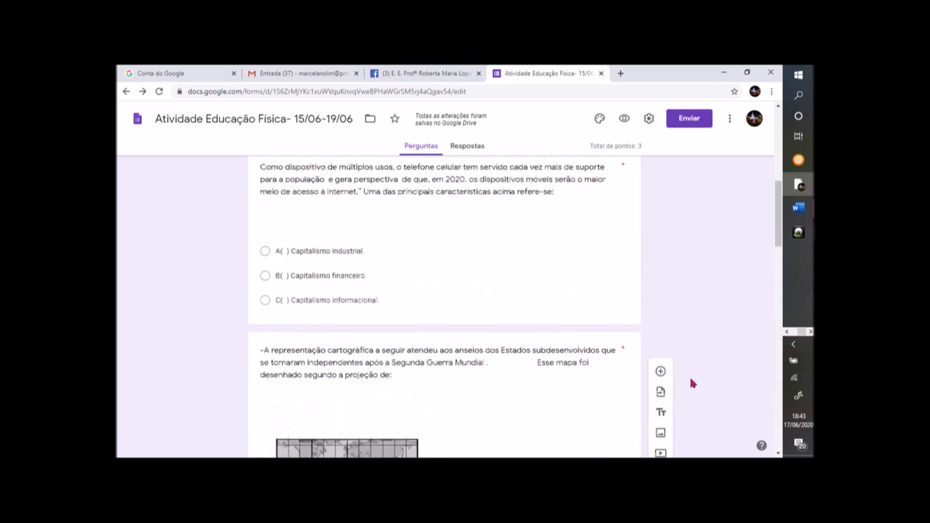
scroll(690, 379, up, 10)
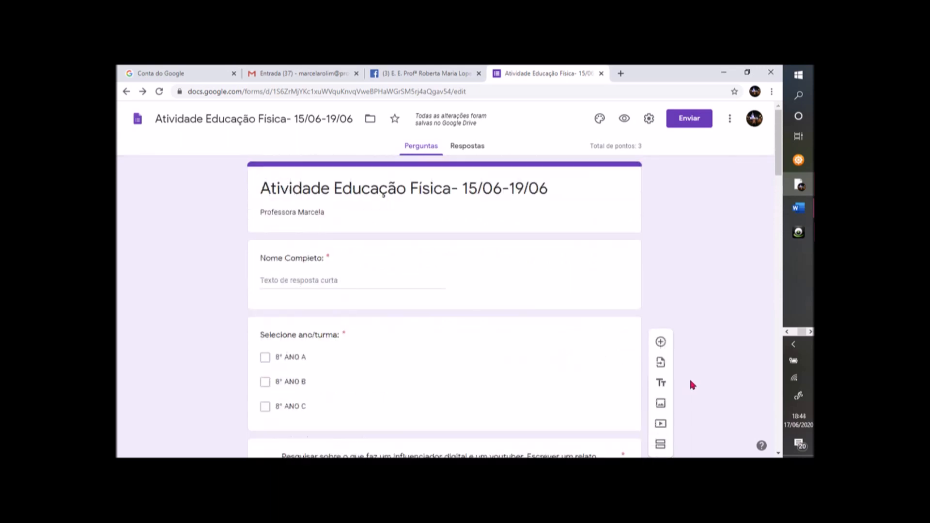
scroll(668, 359, down, 8)
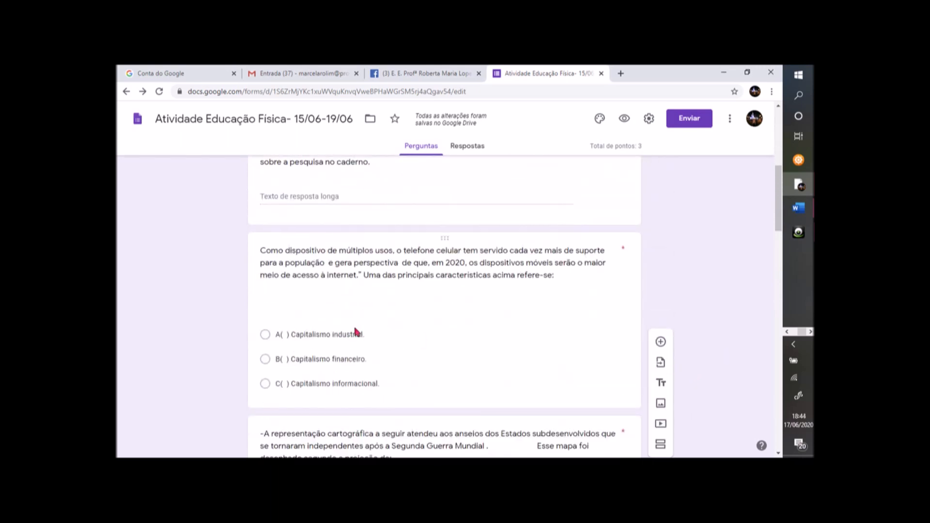
scroll(356, 331, up, 2)
scroll(339, 302, down, 9)
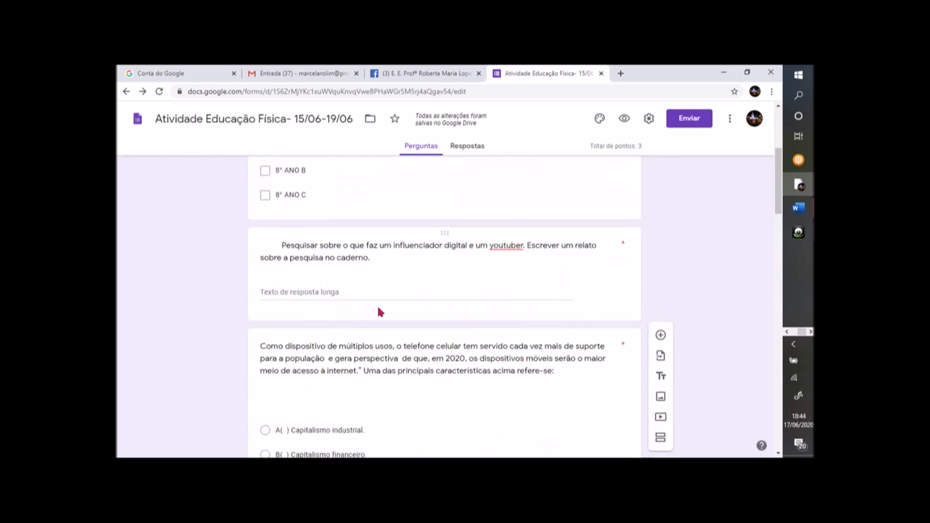
scroll(367, 298, down, 8)
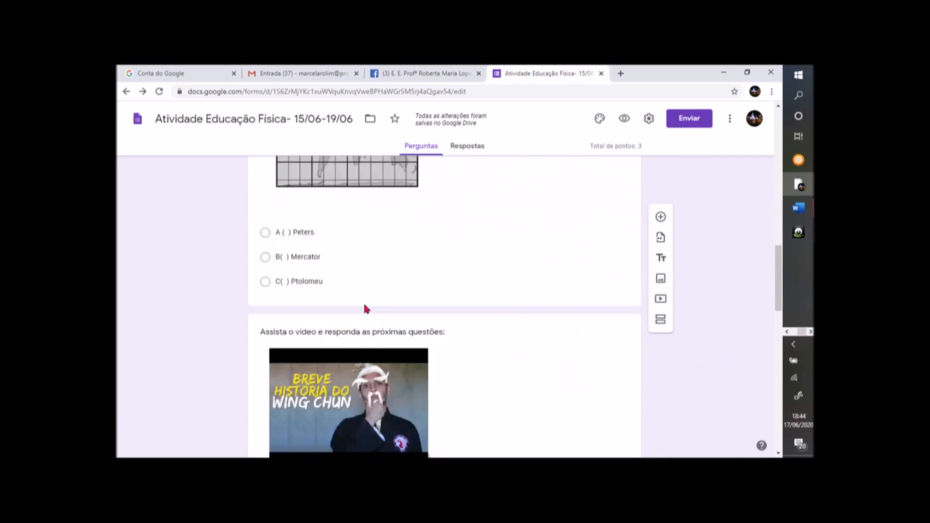
scroll(413, 323, down, 10)
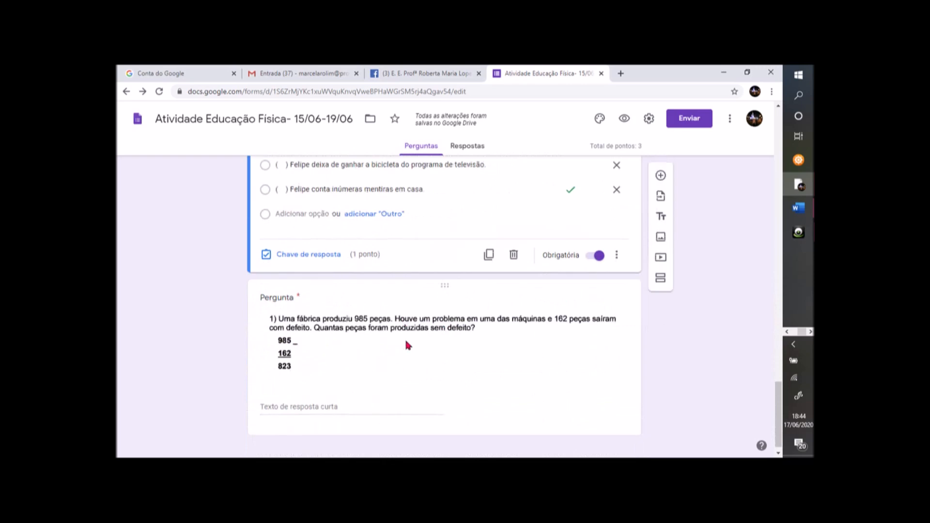
scroll(541, 373, up, 15)
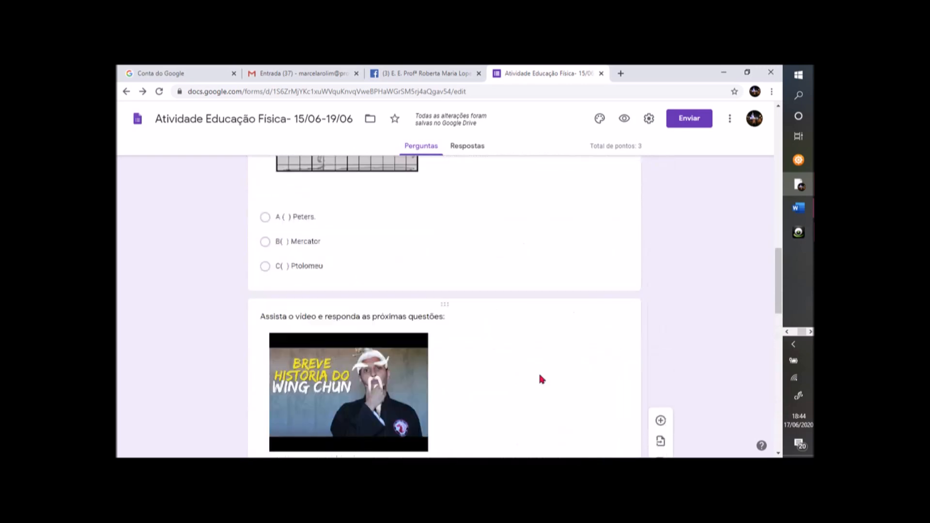
scroll(540, 376, up, 10)
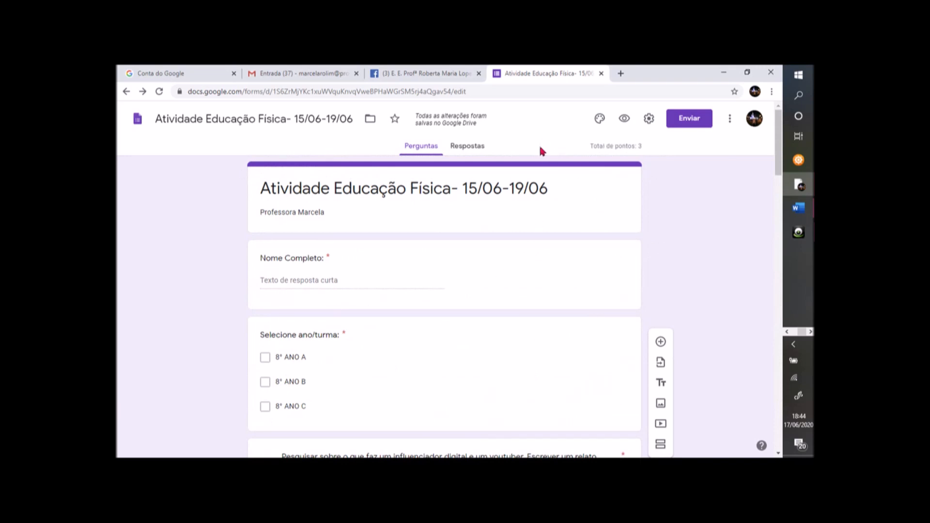
- Upload the LOGO ROBERTA image from the Imagens folder as the form's header, cropped around the logo and school name
click(601, 119)
click(652, 221)
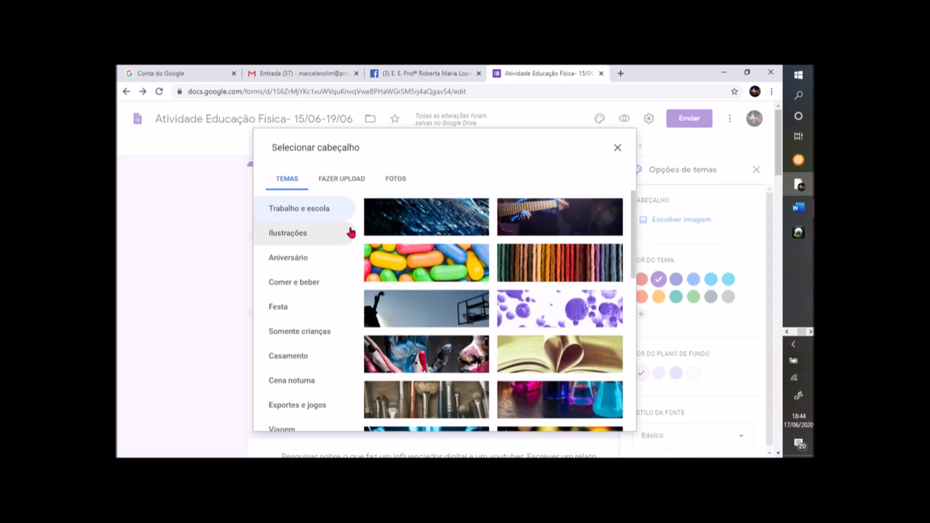
scroll(543, 331, down, 3)
scroll(543, 331, up, 2)
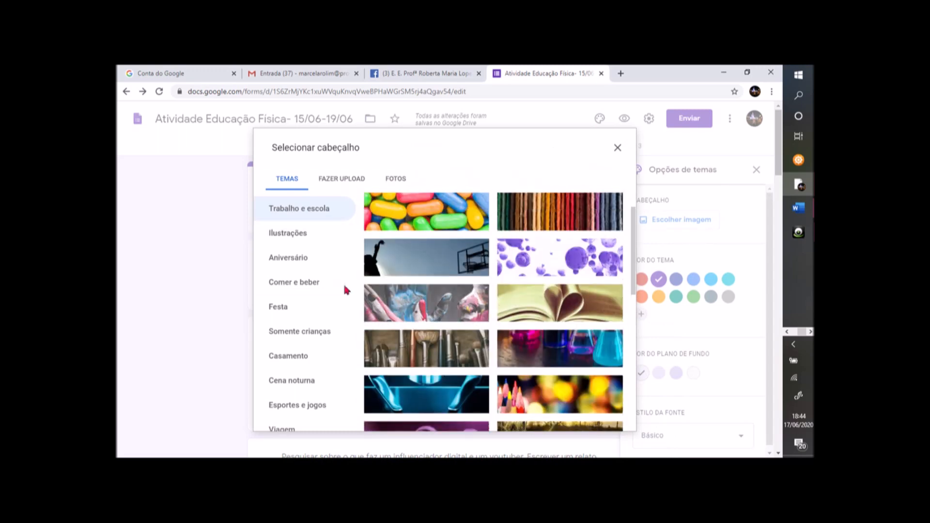
click(345, 181)
click(444, 342)
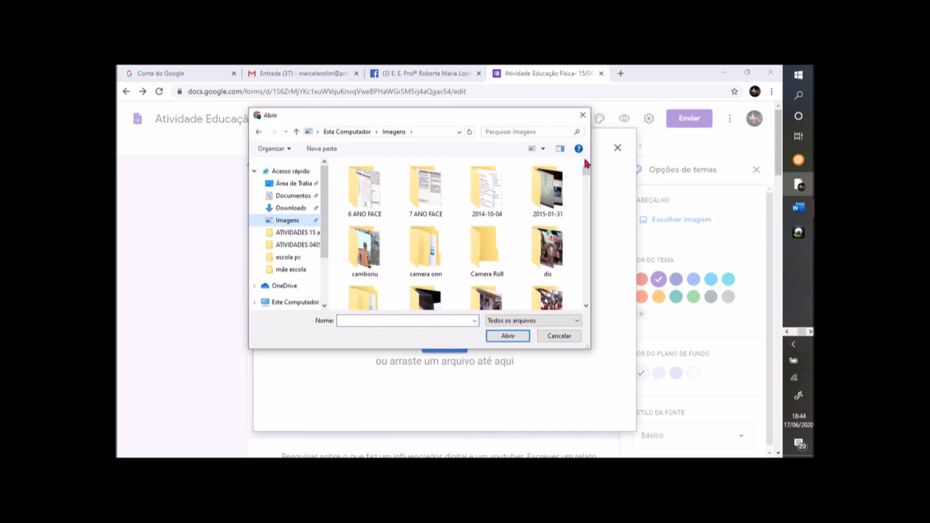
drag(586, 173, 586, 264)
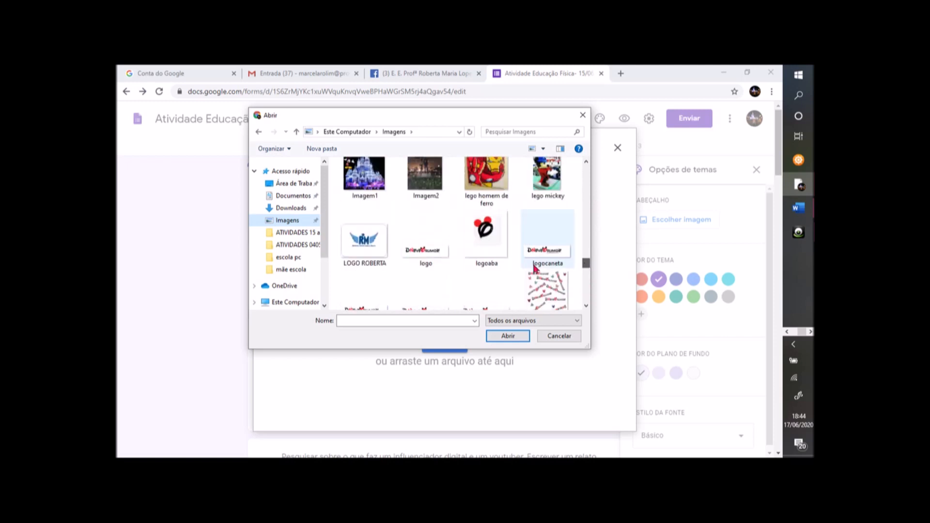
click(352, 248)
click(513, 335)
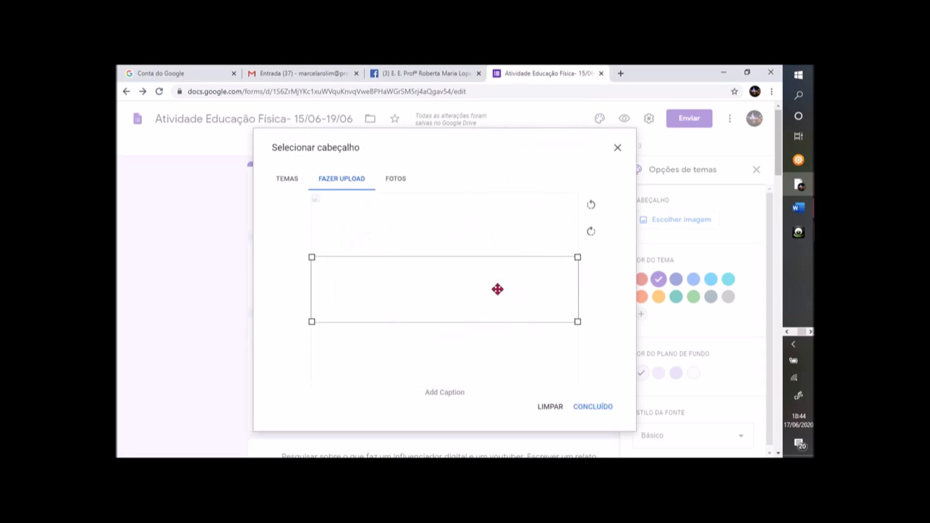
drag(498, 289, 498, 295)
click(610, 407)
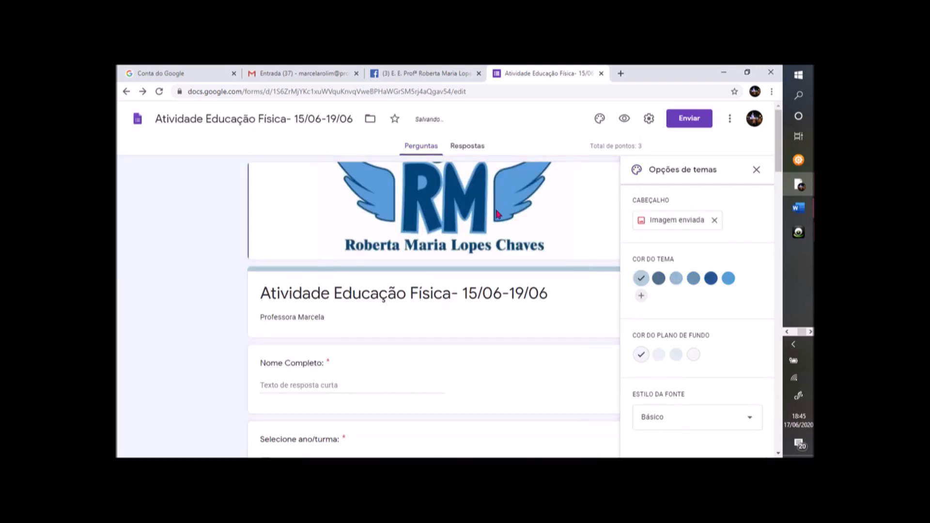
- Set the form's theme colour to the medium light blue, third among the suggested colours, and close the theme options
click(673, 281)
click(692, 282)
click(676, 280)
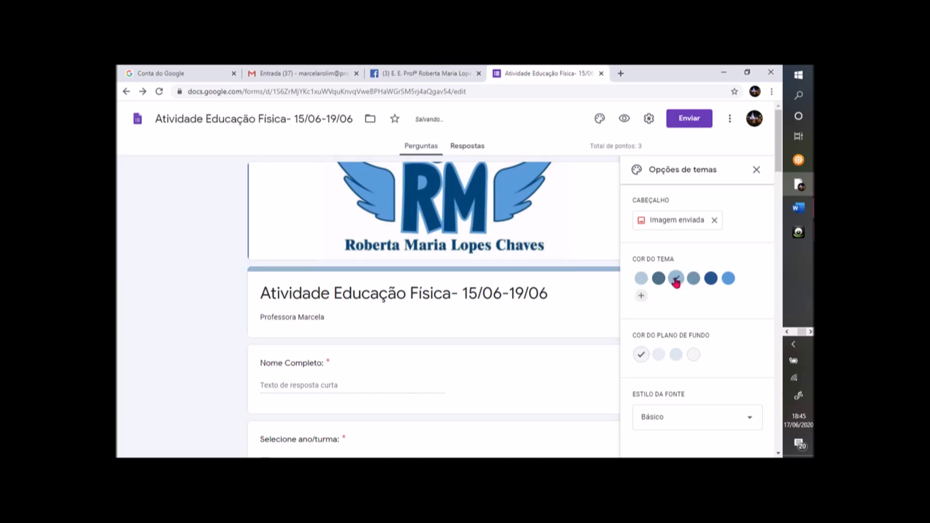
click(756, 169)
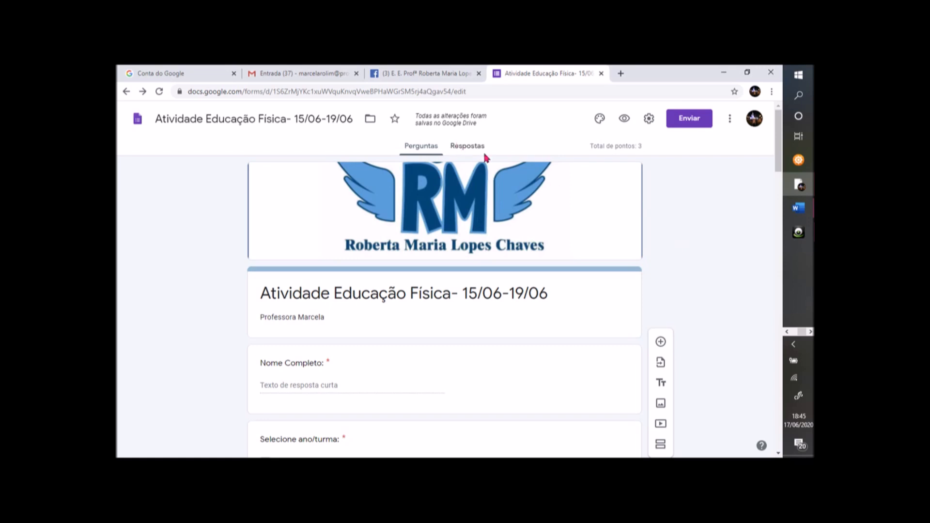
click(729, 122)
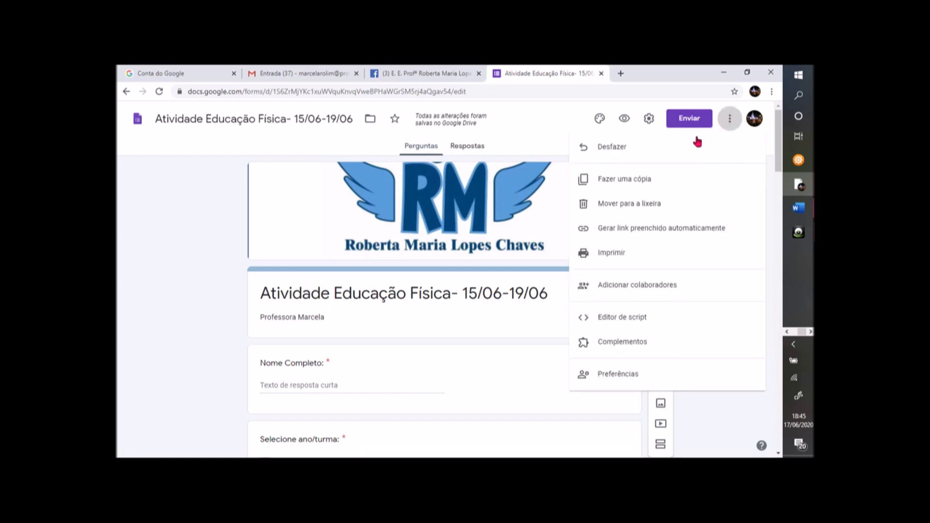
click(630, 291)
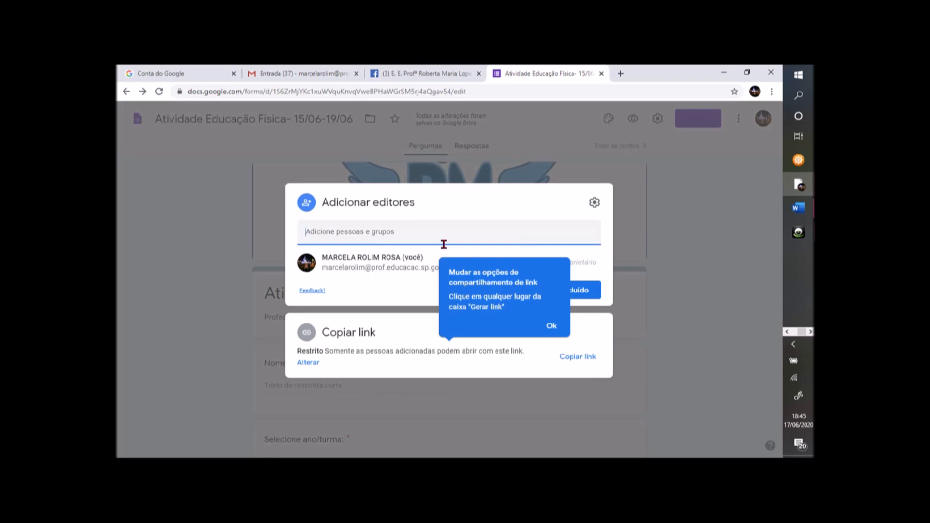
text(ail)
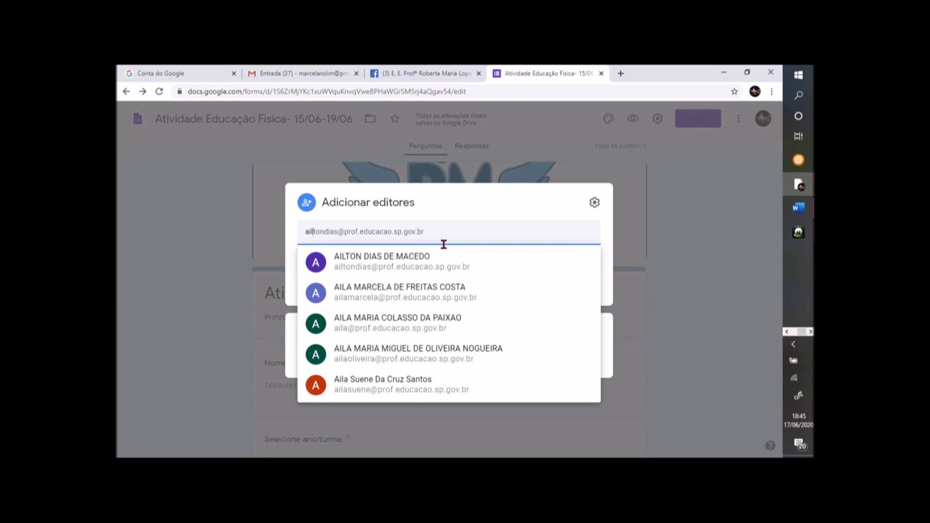
mouse_move(422, 262)
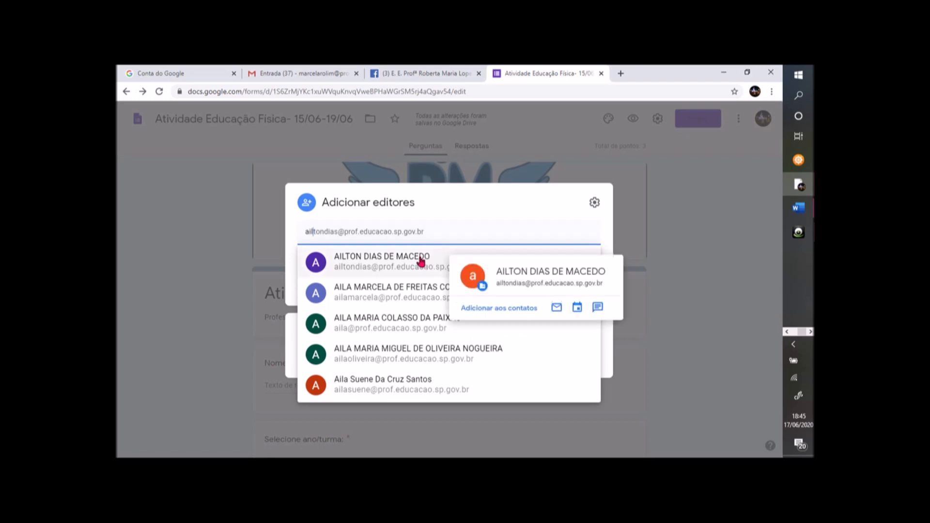
click(371, 266)
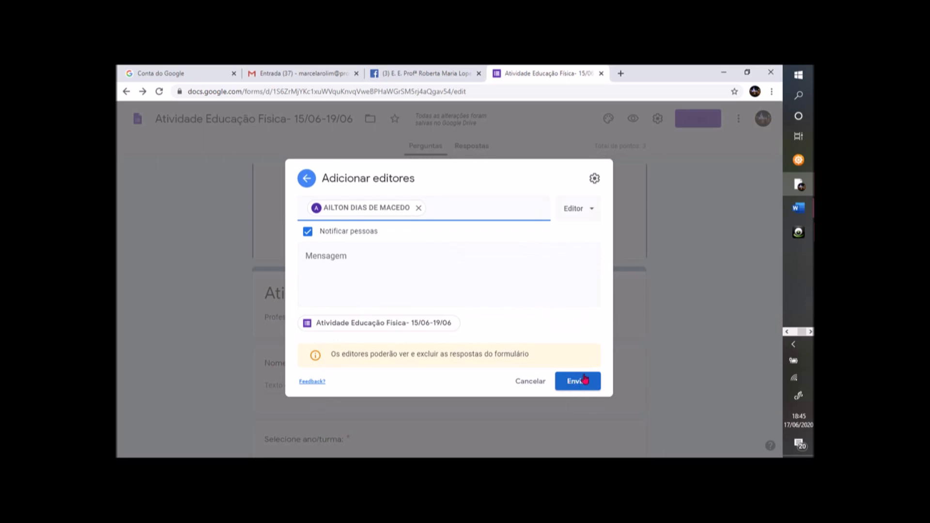
click(535, 382)
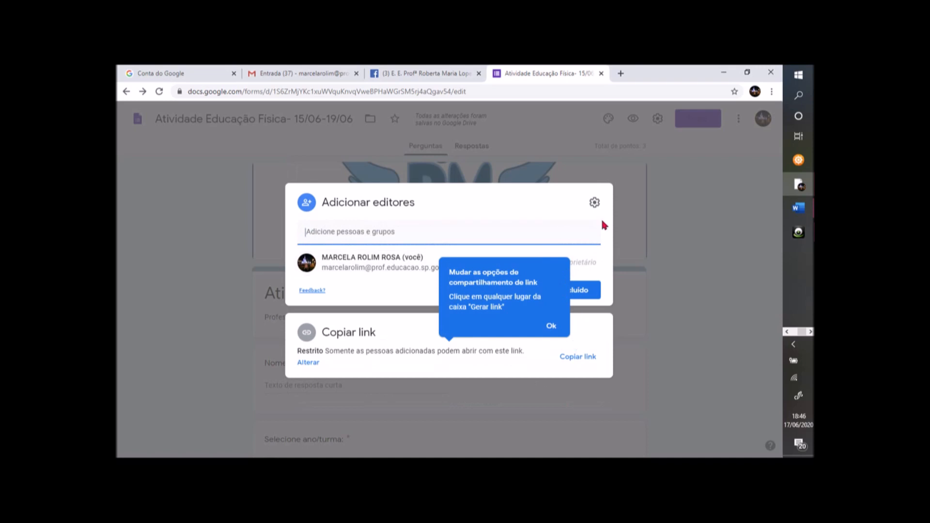
click(677, 227)
- Copy the form's full sharing link from the Enviar formulário options and close them
scroll(728, 282, down, 1)
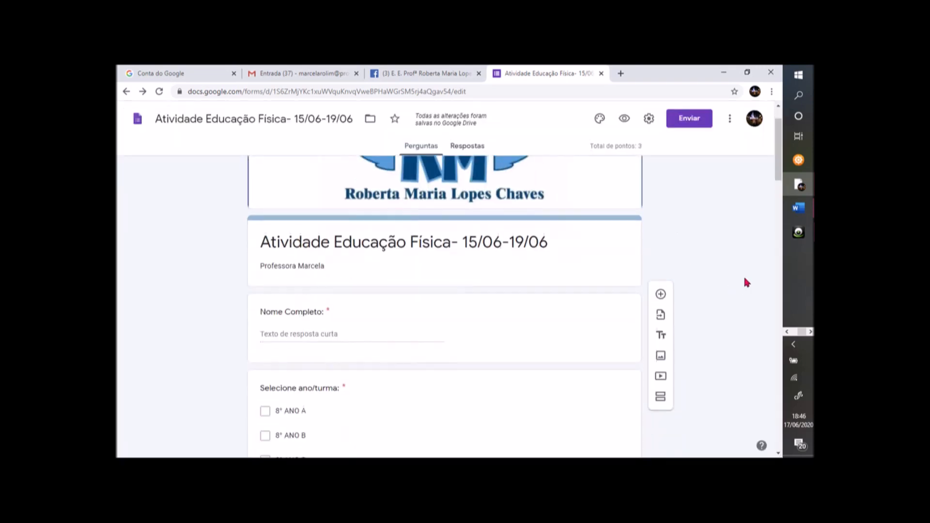
scroll(732, 278, up, 1)
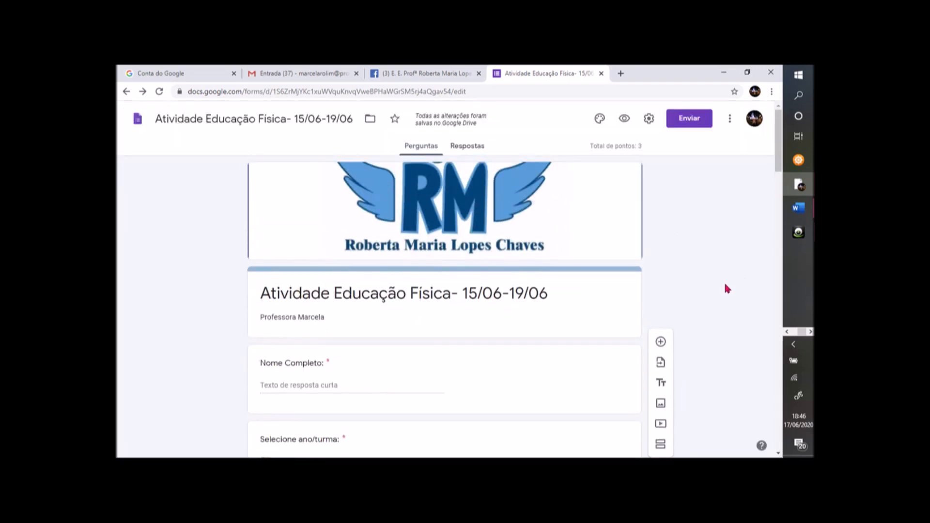
click(687, 121)
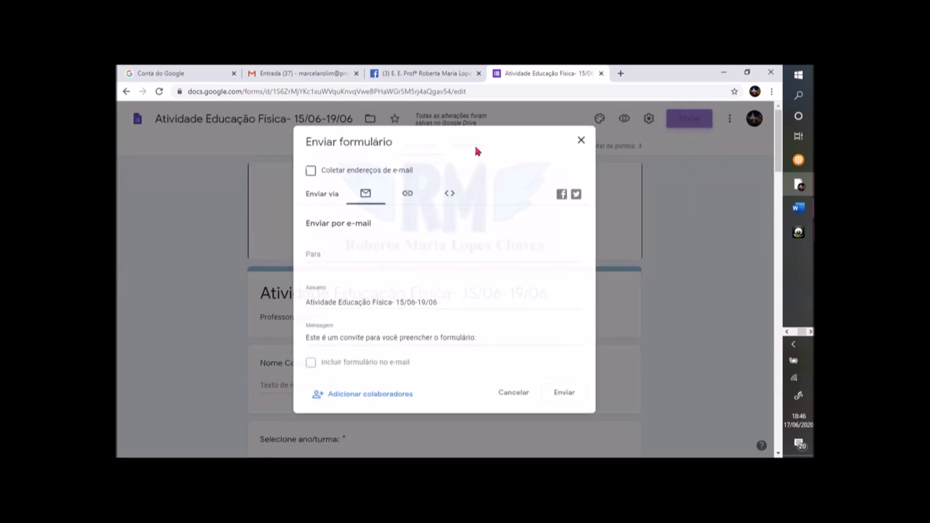
click(404, 195)
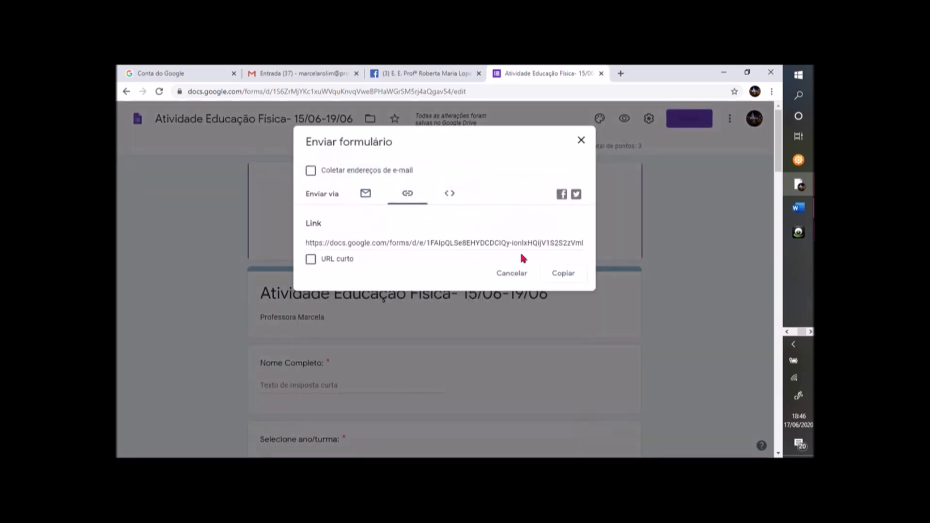
click(574, 274)
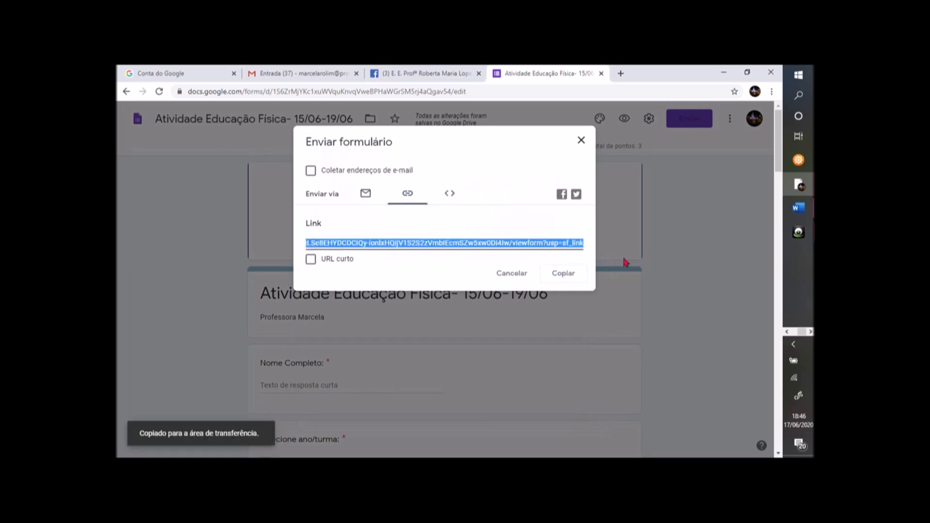
click(581, 140)
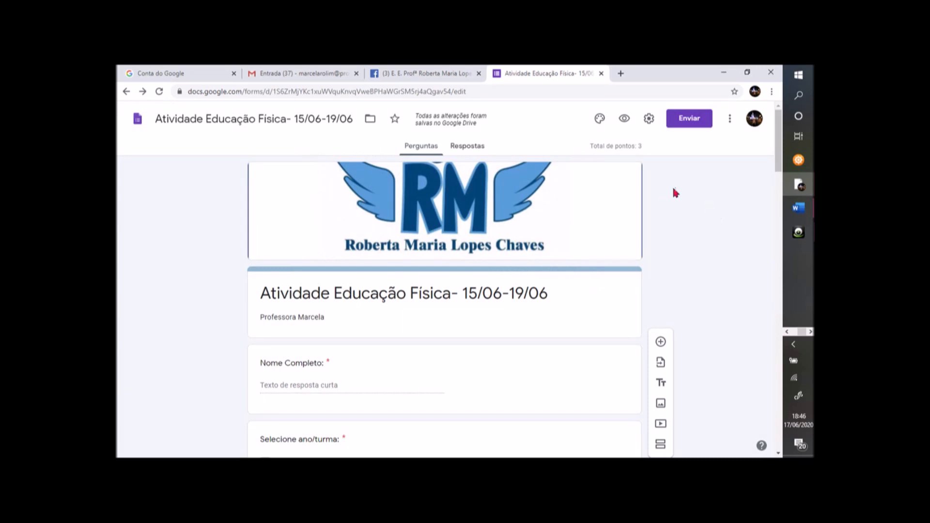
- Switch to Documento1 in Word and paste the form's link below the second factory question image
click(798, 207)
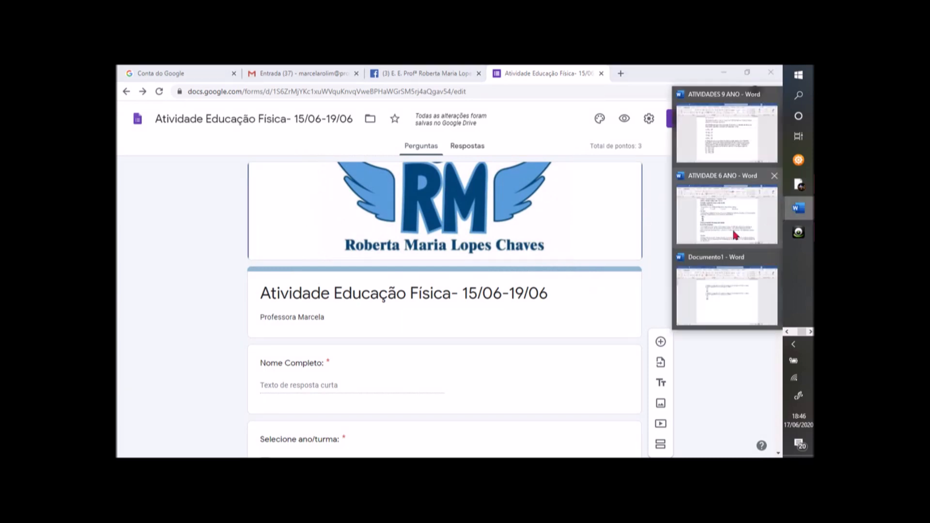
click(724, 284)
click(386, 276)
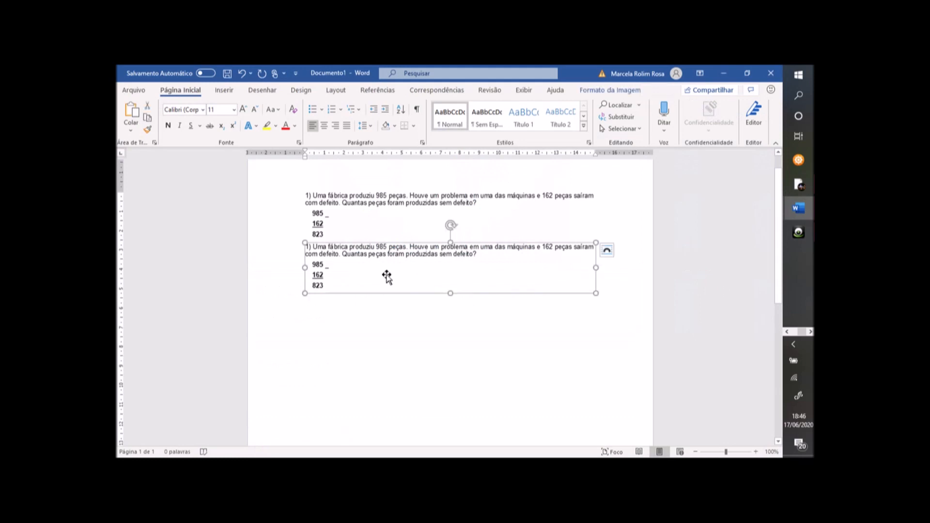
click(615, 309)
key(Return)
key(Return)
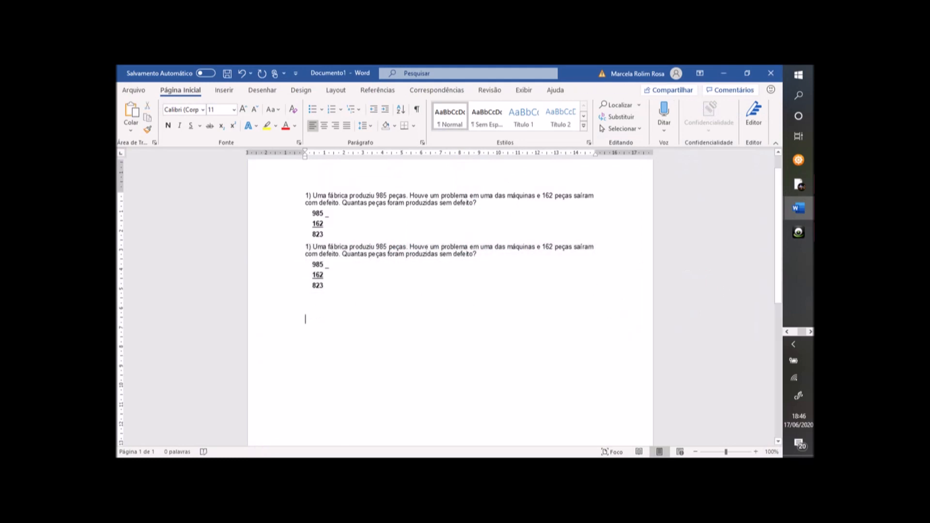
right_click(379, 313)
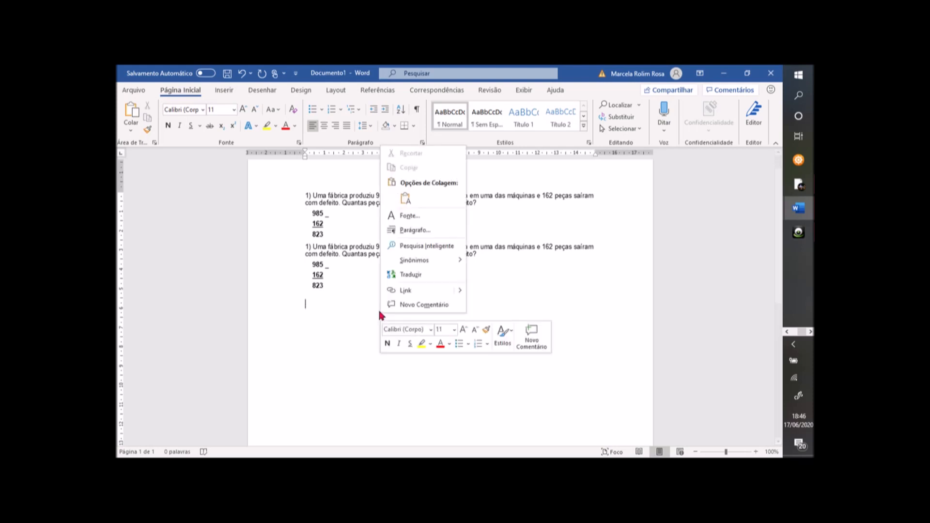
click(406, 200)
key(Return)
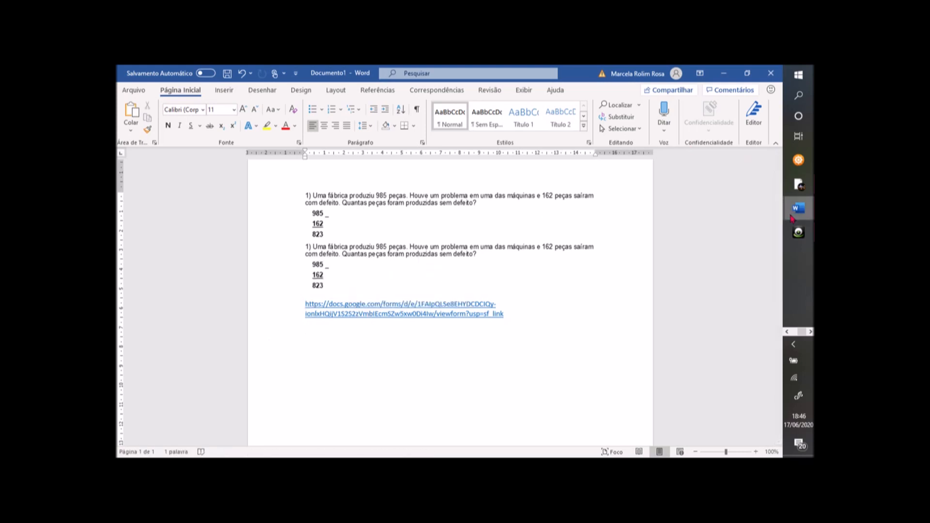
- Leave Word, look at the school's Facebook page for its post with a form link, and return to the form
mouse_move(798, 211)
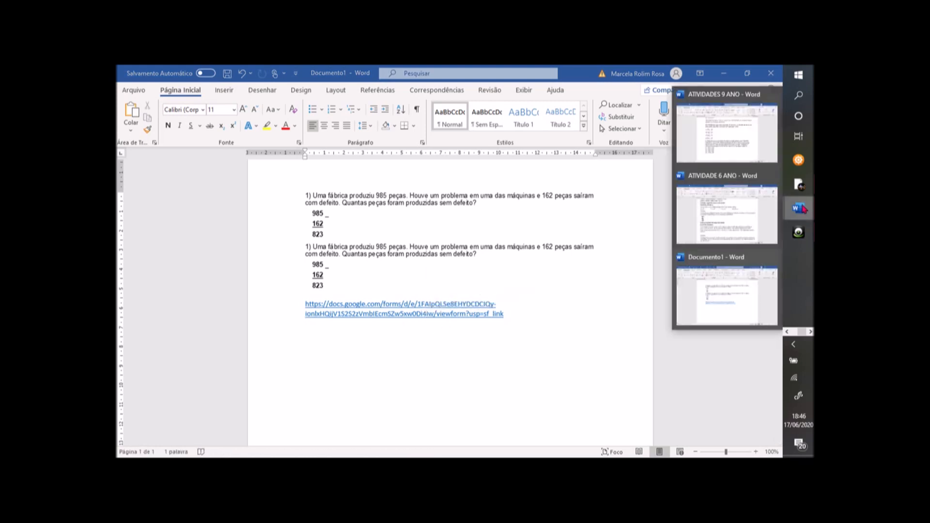
click(723, 73)
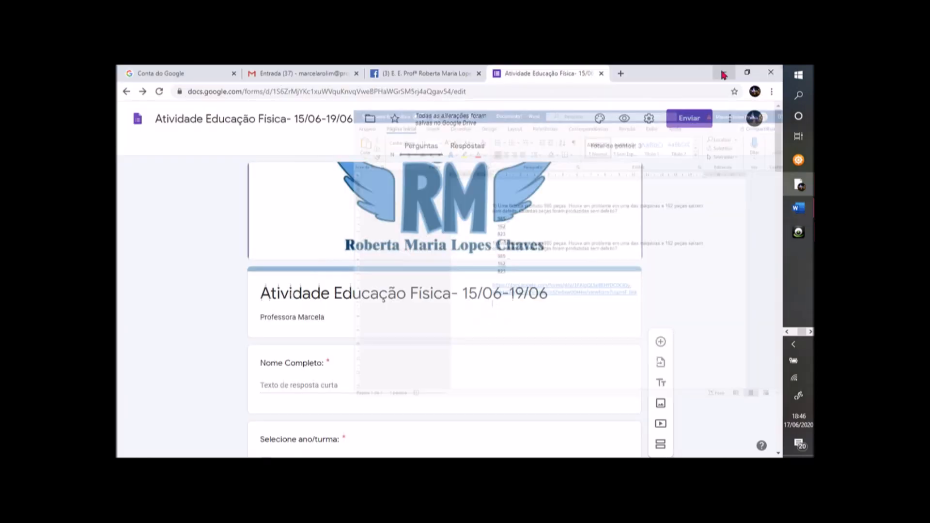
click(431, 73)
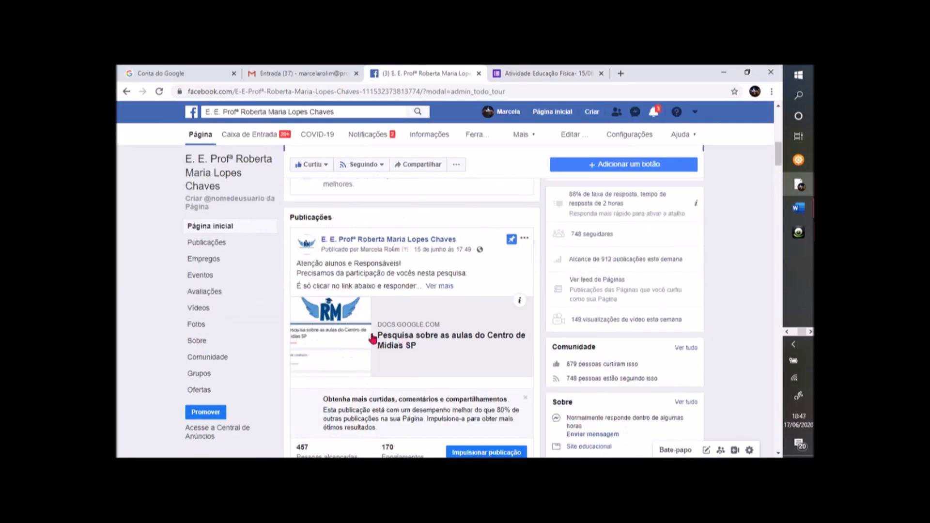
click(536, 70)
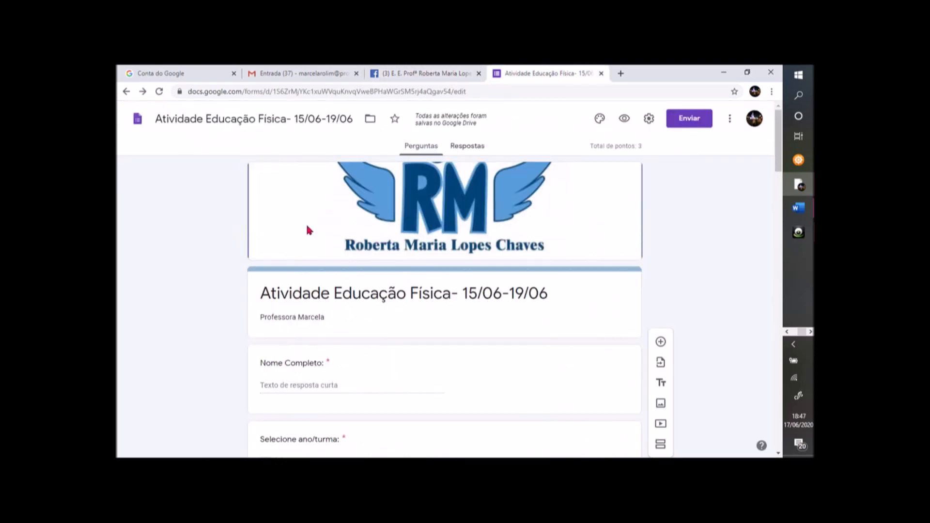
- Open Google Sala de Aula in a new browser tab and enter the Roberta class
click(621, 73)
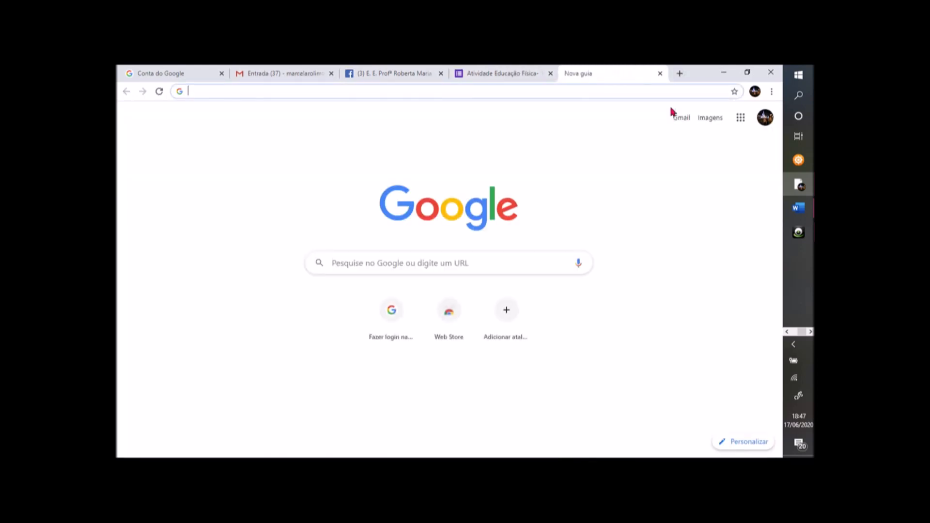
click(738, 121)
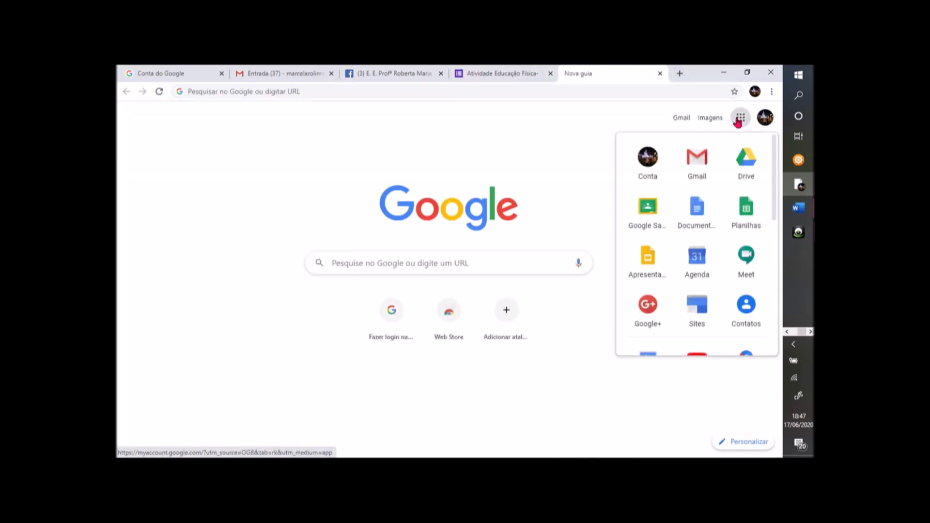
click(654, 217)
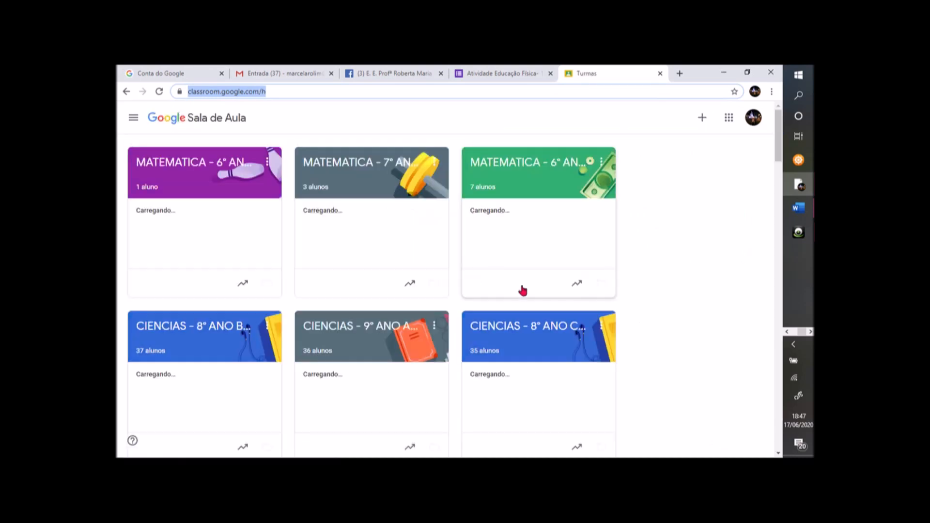
scroll(652, 274, down, 4)
scroll(651, 276, down, 20)
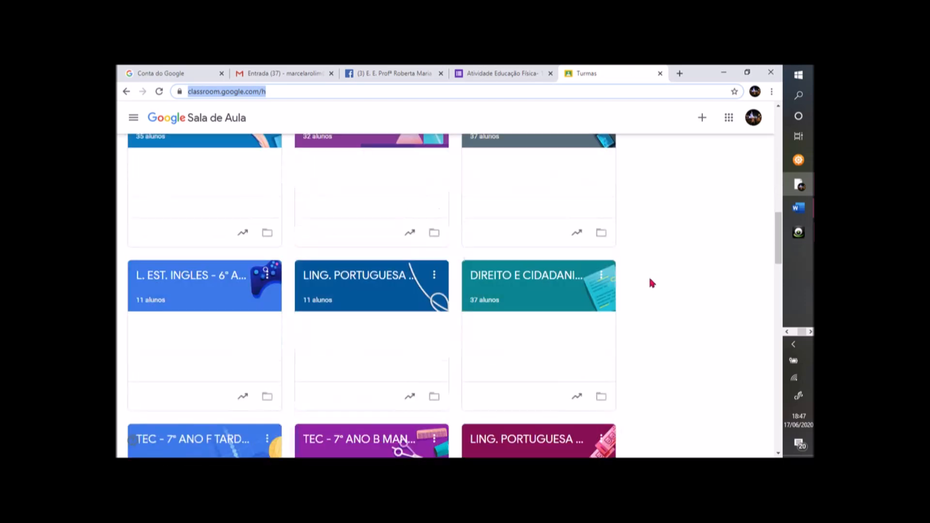
scroll(648, 283, down, 10)
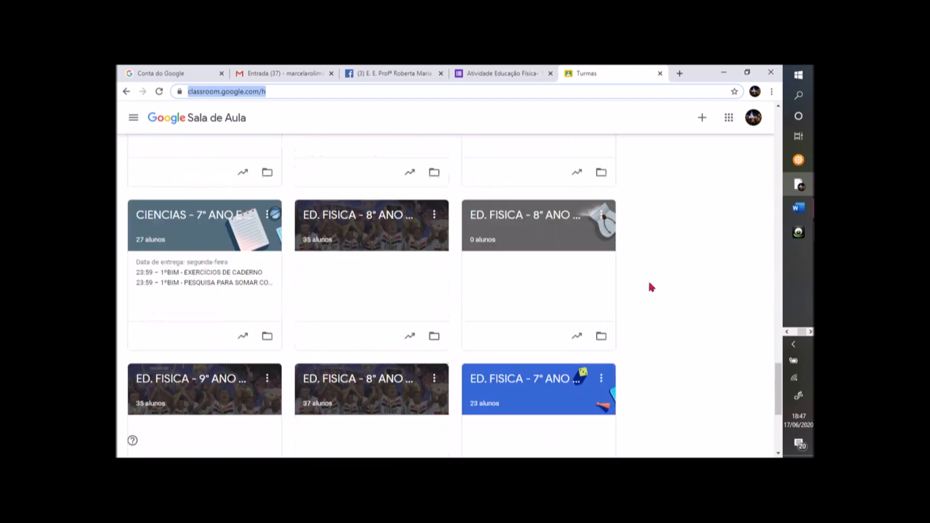
click(545, 330)
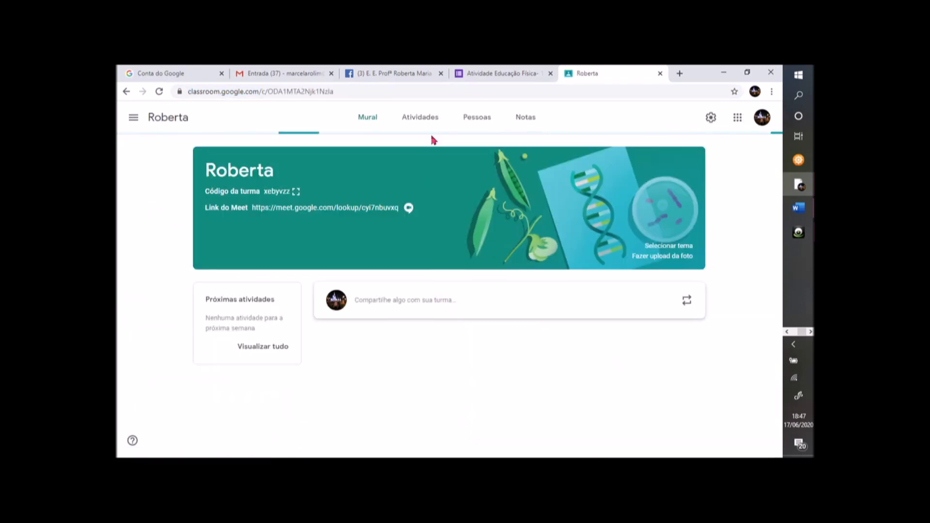
- Start a new Atividade in the Roberta class and attach the copied form link to it
click(424, 121)
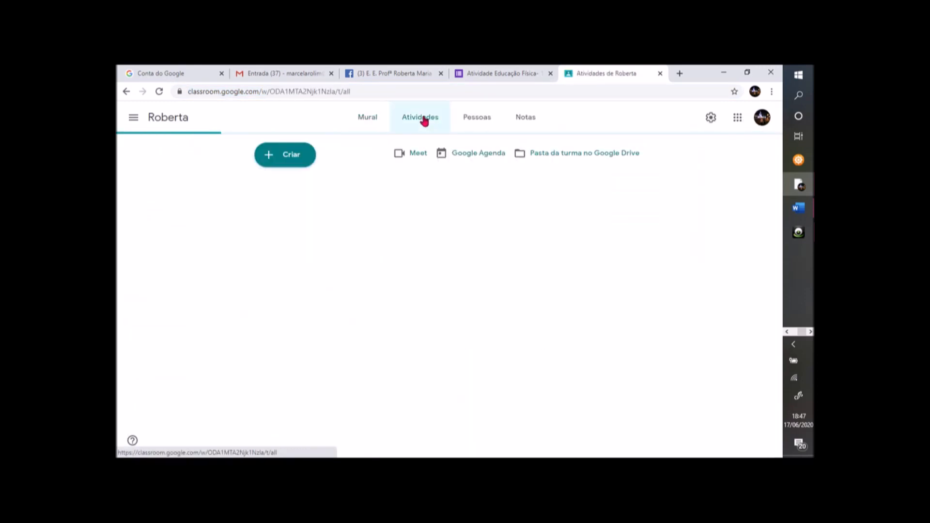
click(288, 155)
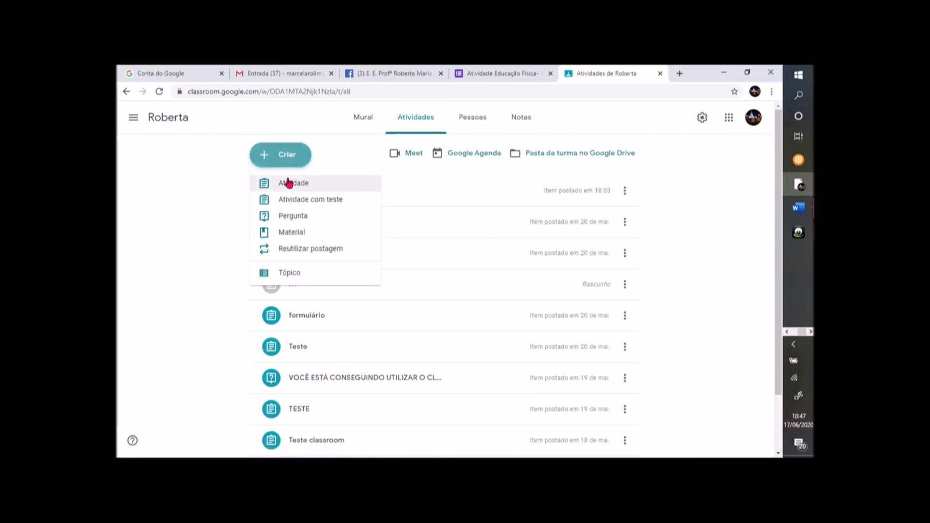
click(289, 186)
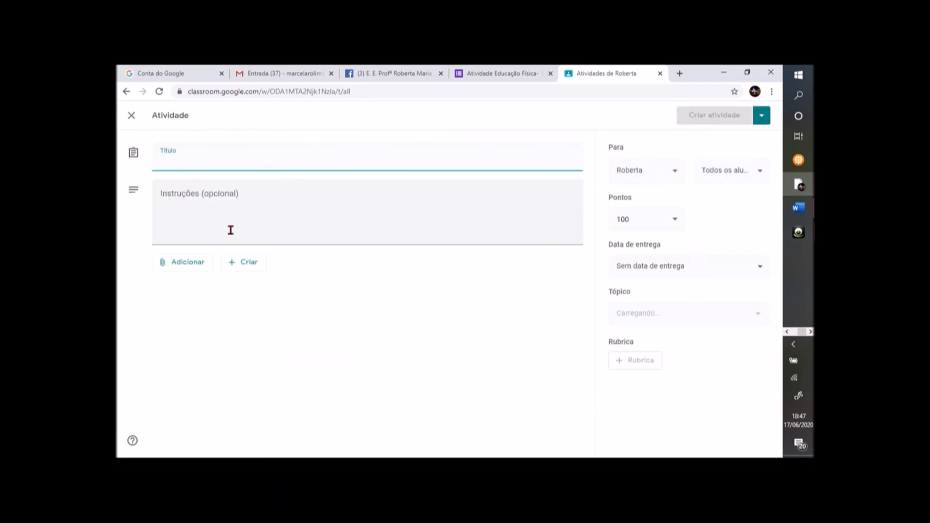
click(174, 264)
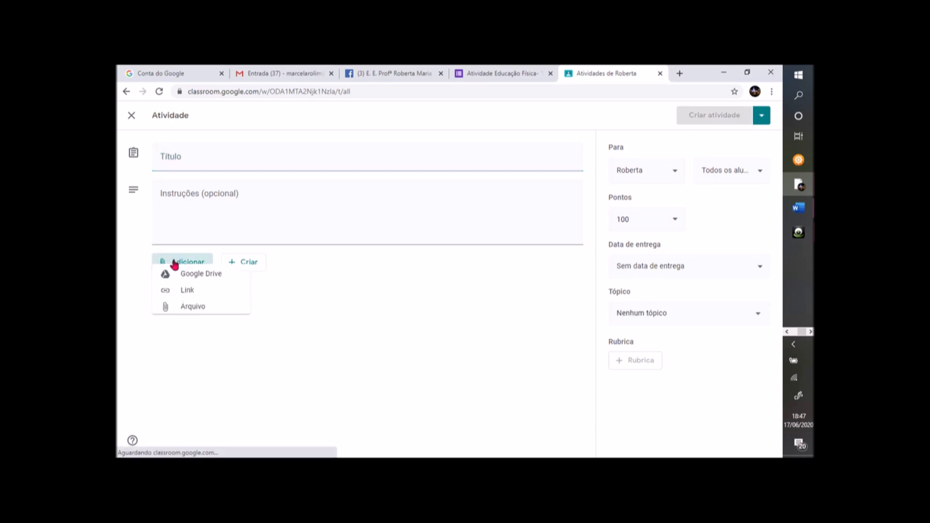
click(168, 300)
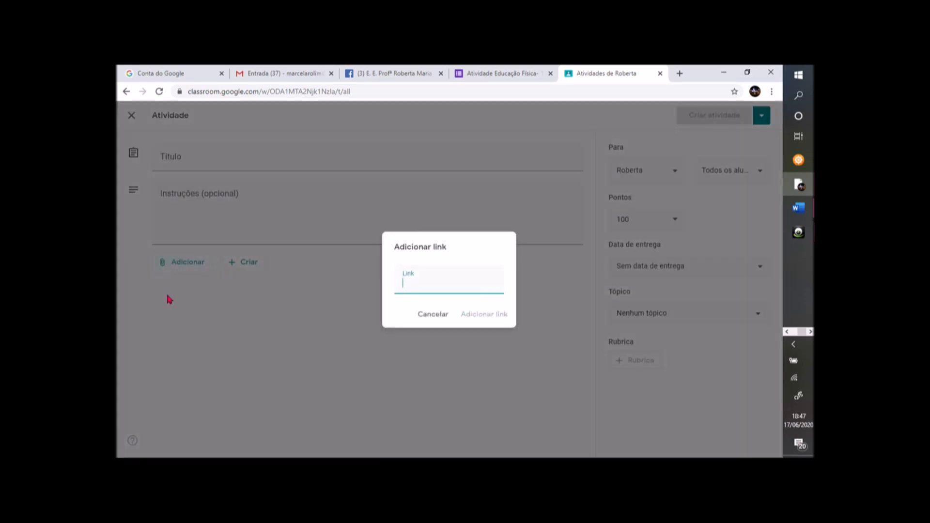
right_click(411, 283)
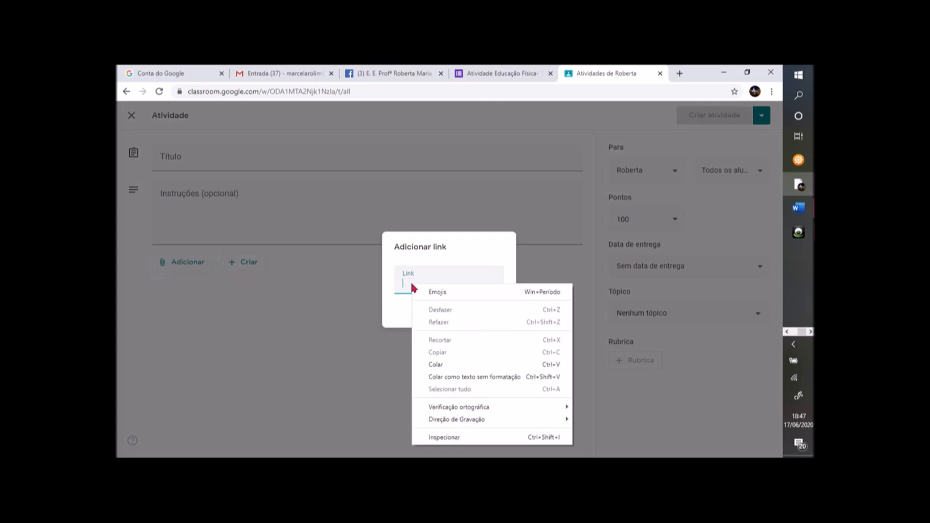
click(442, 365)
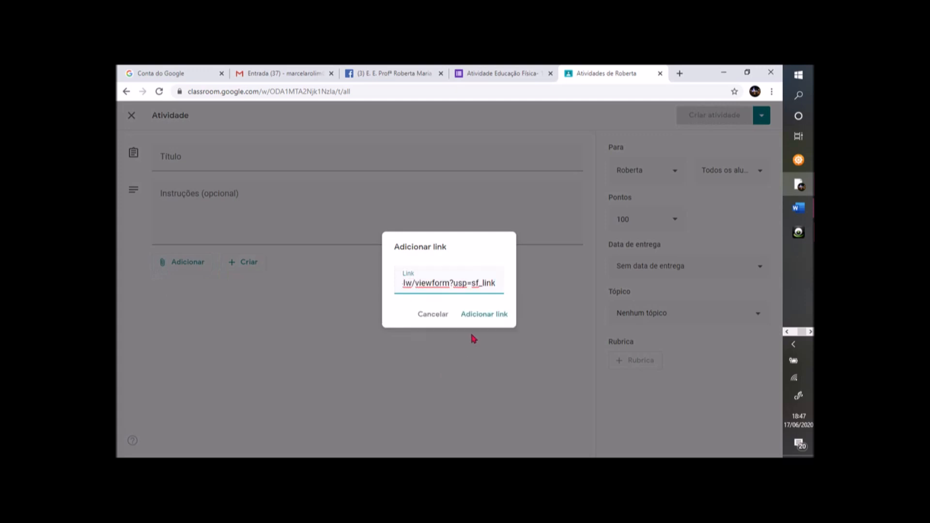
click(484, 314)
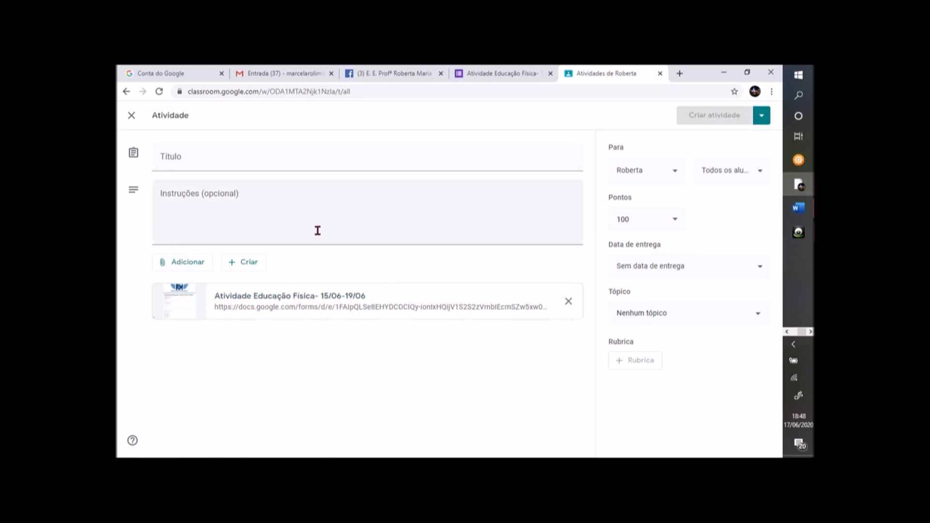
- Enter the instructions "Clicar no link e responder as atividades" and title the activity "Atividade Ed. Física"
click(215, 195)
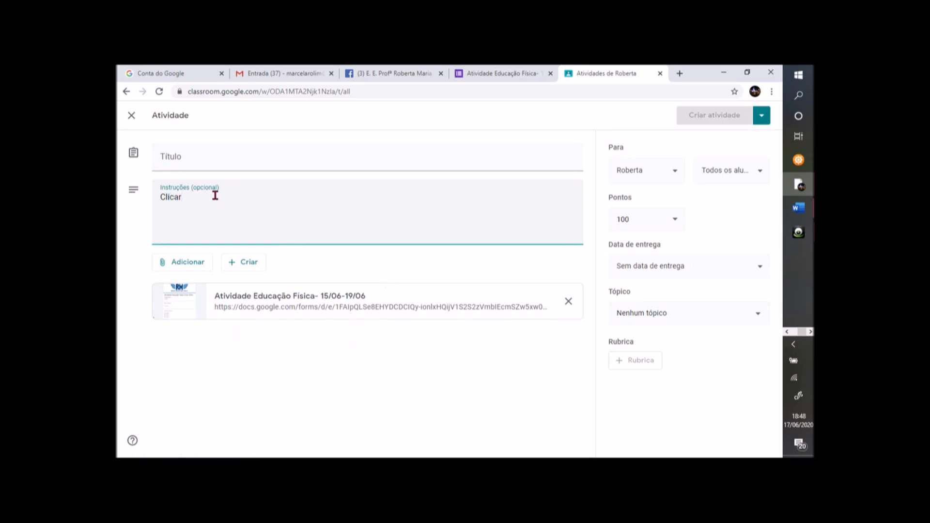
text(Clicar no link e responder as atividades)
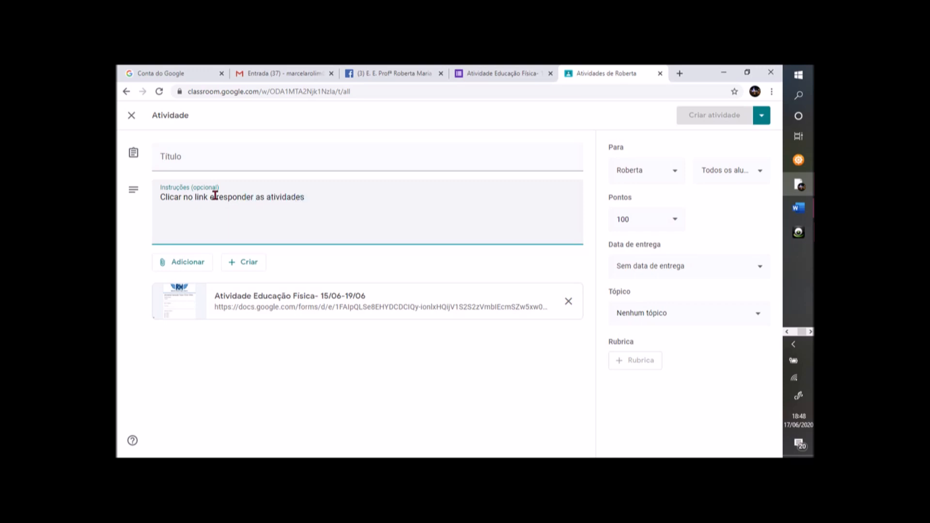
click(247, 166)
text(Atividade Ed)
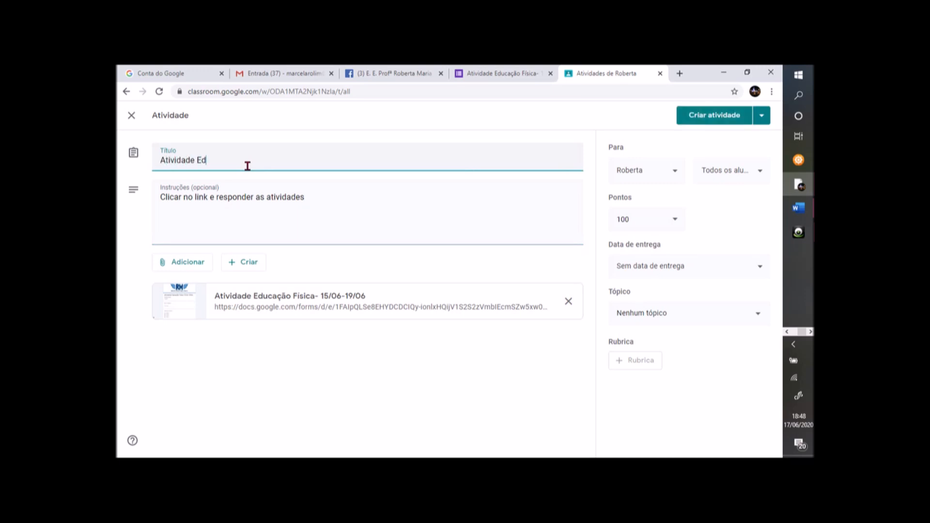
key(BackSpace)
text(Fp)
key(BackSpace)
text(ísica)
- Check the list of classes the activity can be assigned to, keep only Roberta, and publish the activity
click(674, 181)
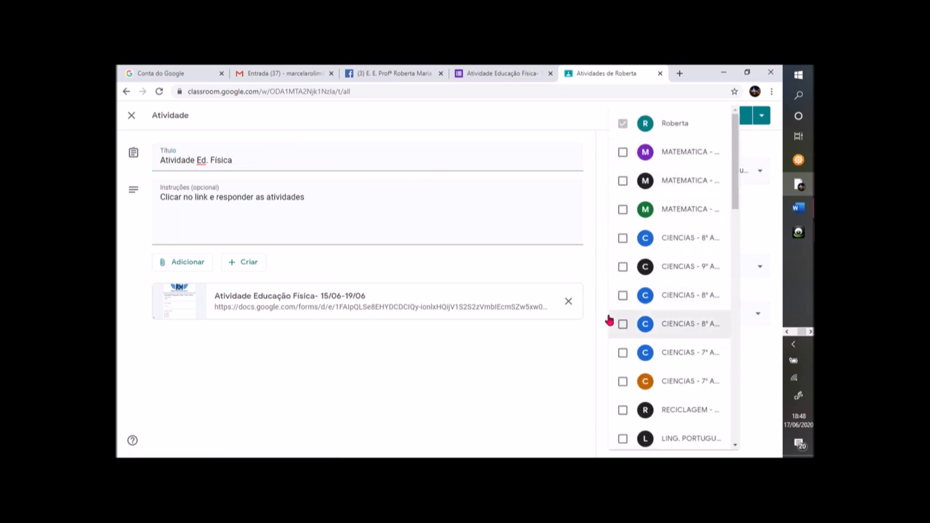
click(610, 351)
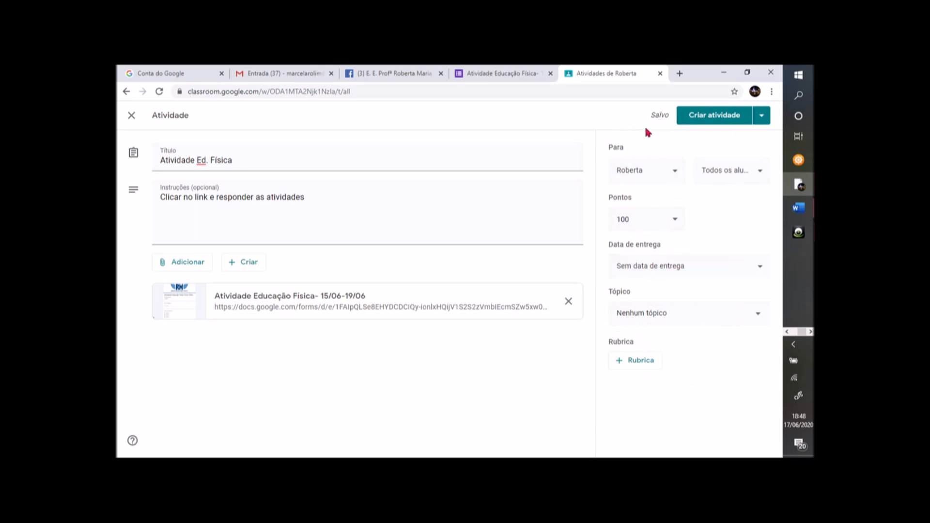
click(720, 119)
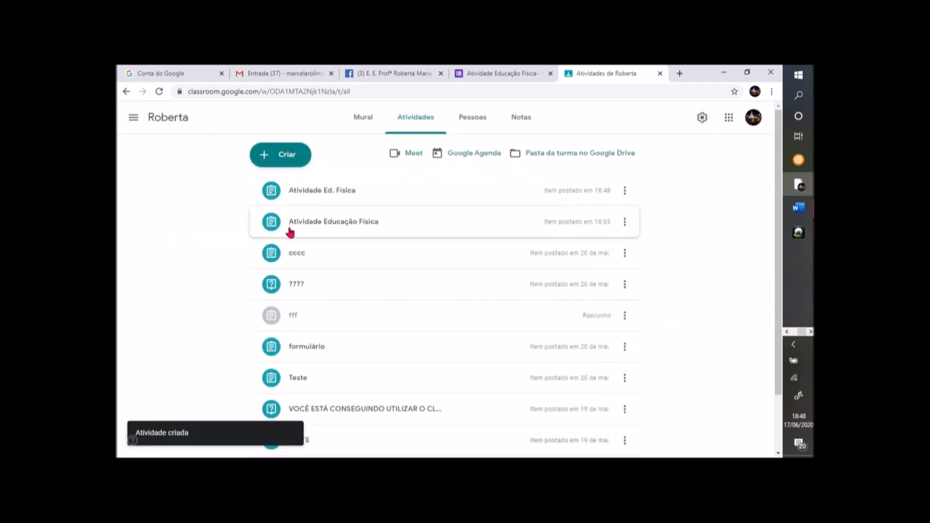
- Return to Google Forms, open the "6° ANO - Avaliação" form from the recent forms, and show its responses
click(514, 71)
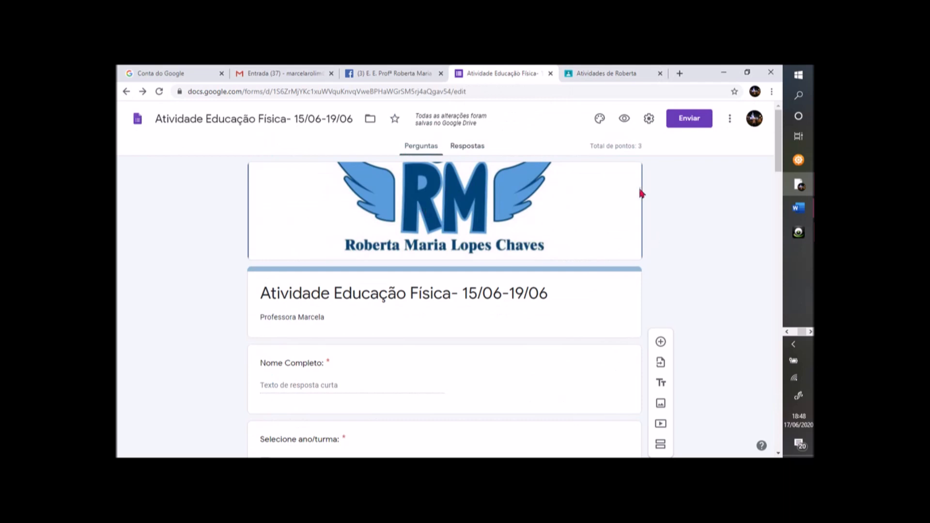
click(138, 122)
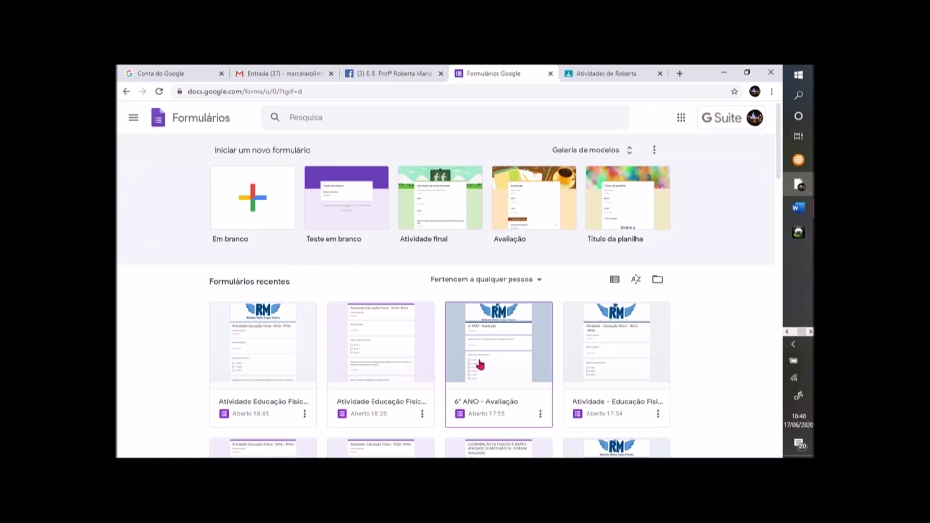
click(505, 344)
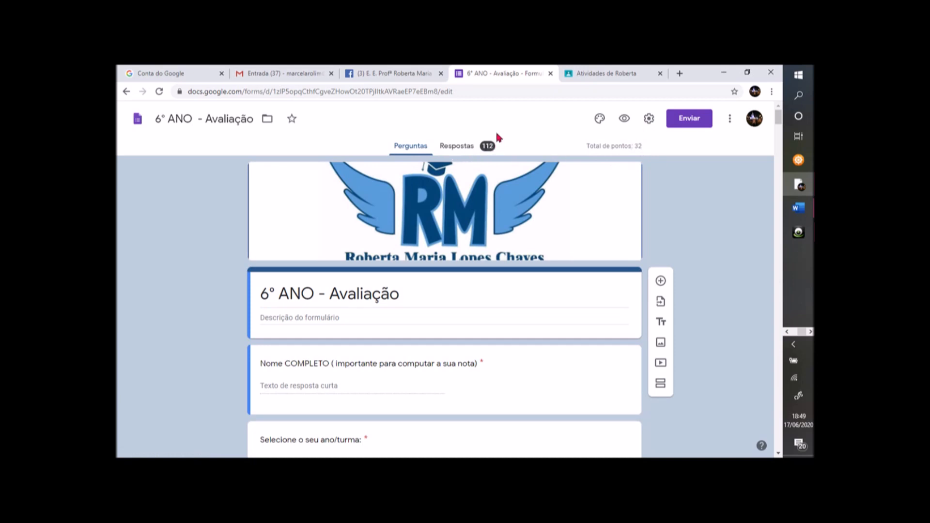
click(460, 151)
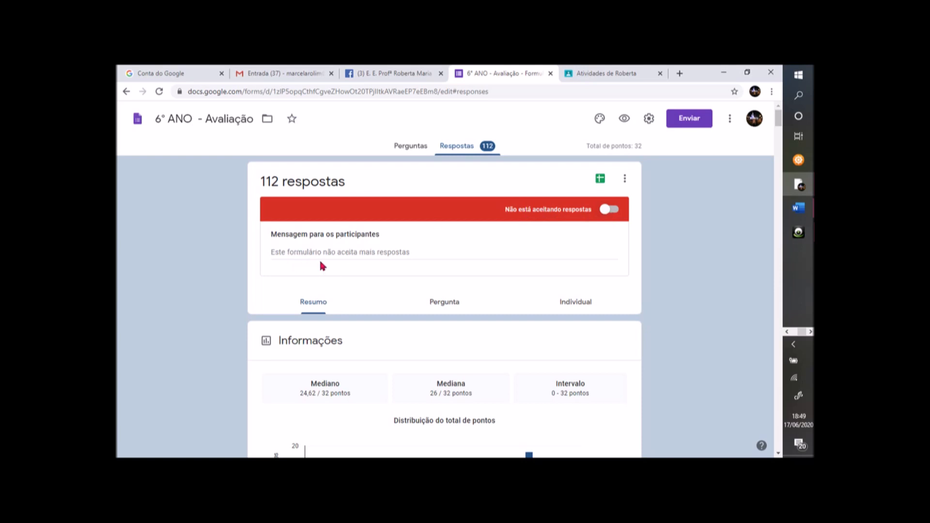
- Turn on response acceptance for the 6° ANO - Avaliação form and turn it off again
click(611, 213)
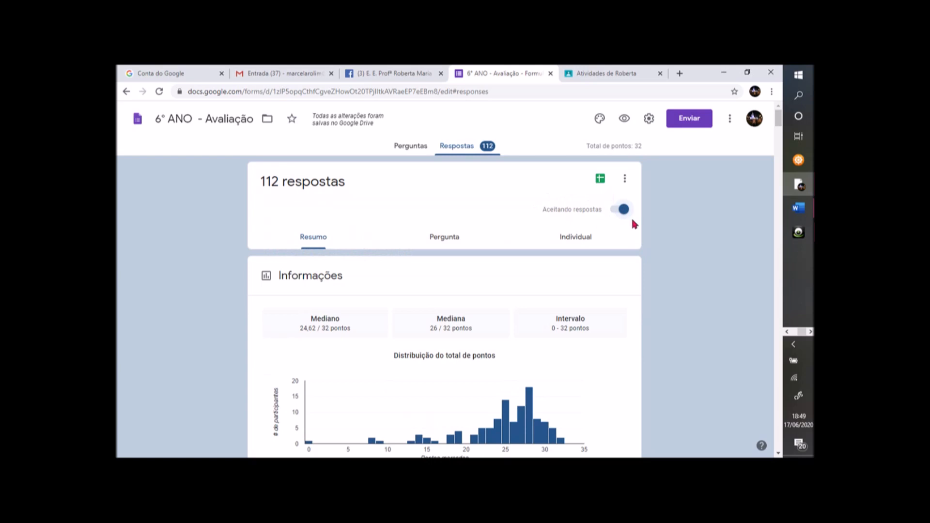
click(621, 211)
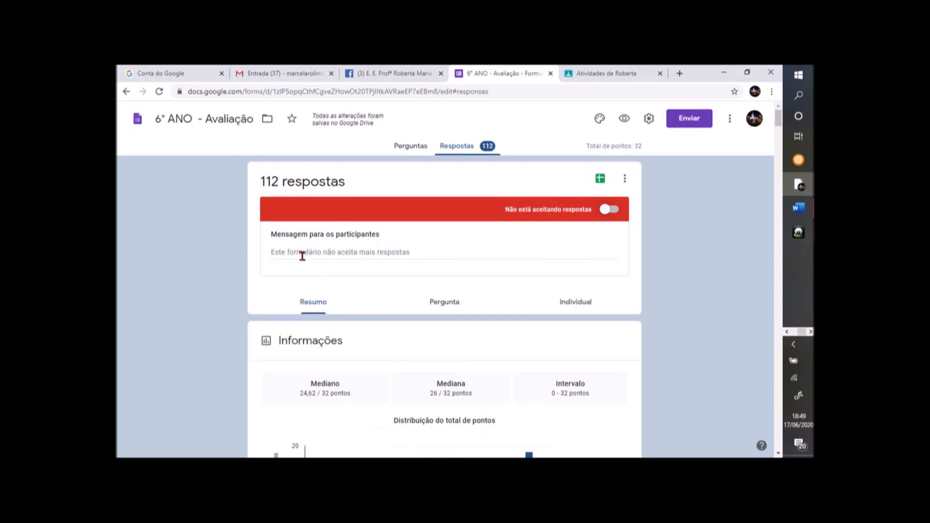
- Examine the response summary, including the score distribution, frequently missed questions, answers per class, and the per-question charts
scroll(494, 247, down, 15)
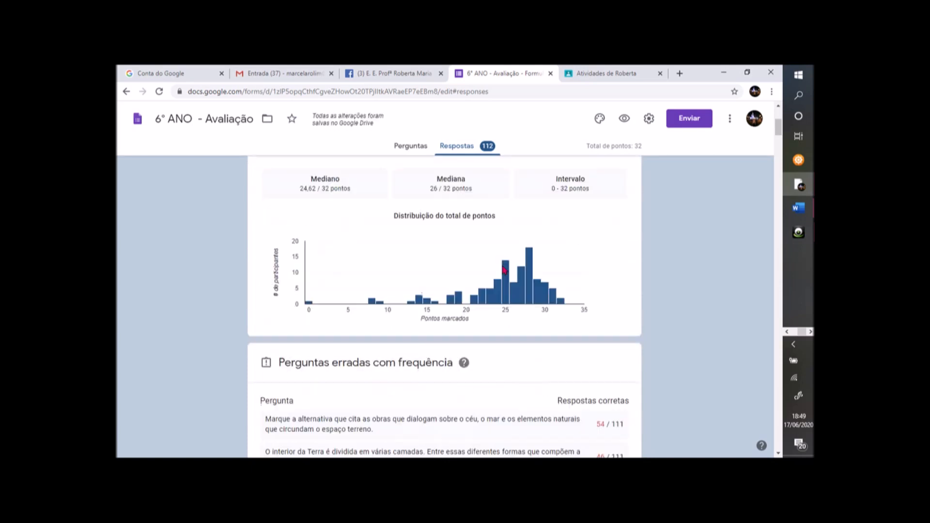
scroll(501, 272, down, 5)
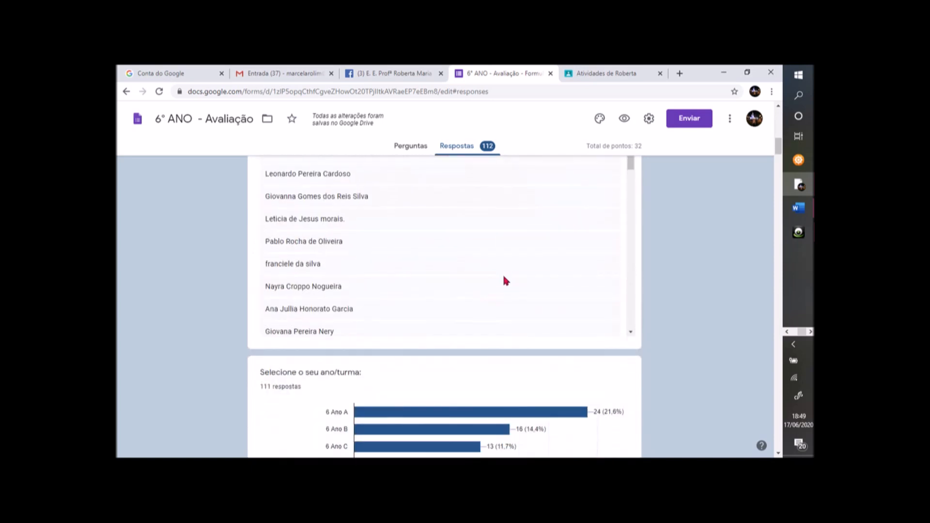
scroll(677, 324, down, 5)
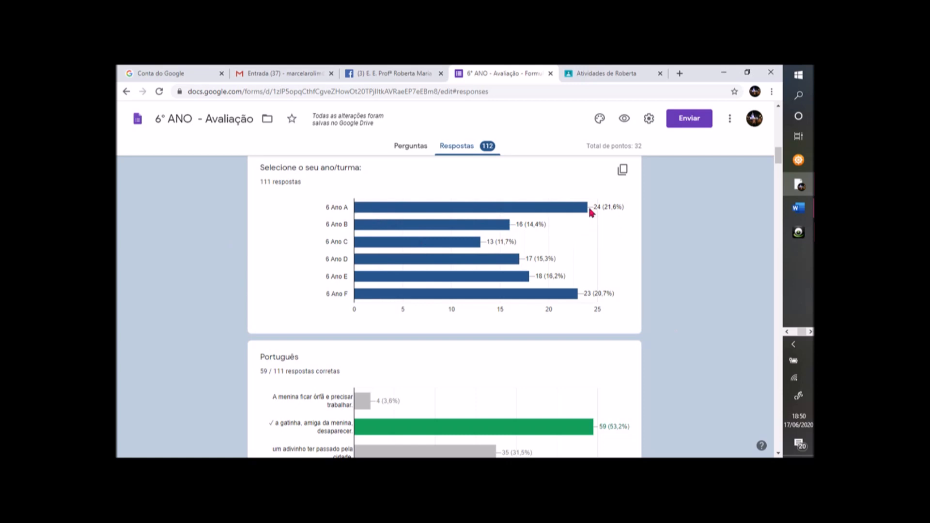
mouse_move(586, 213)
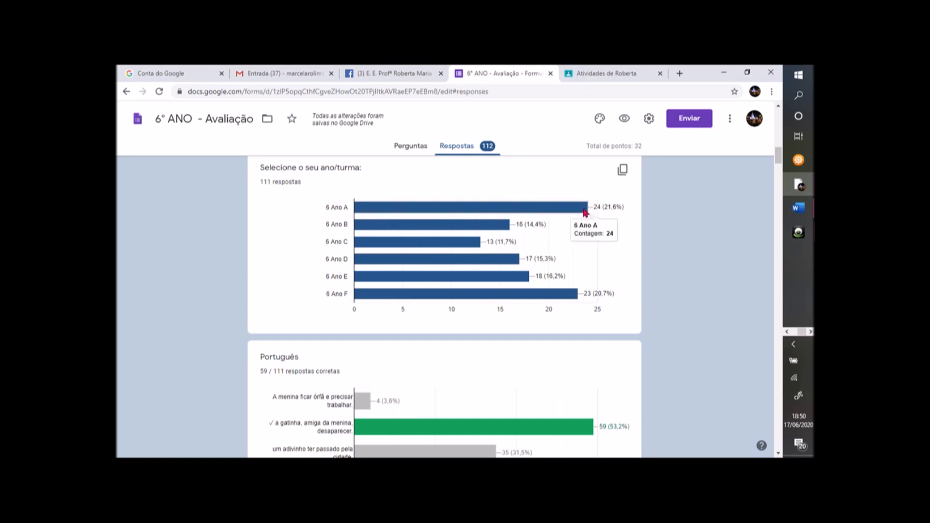
mouse_move(497, 227)
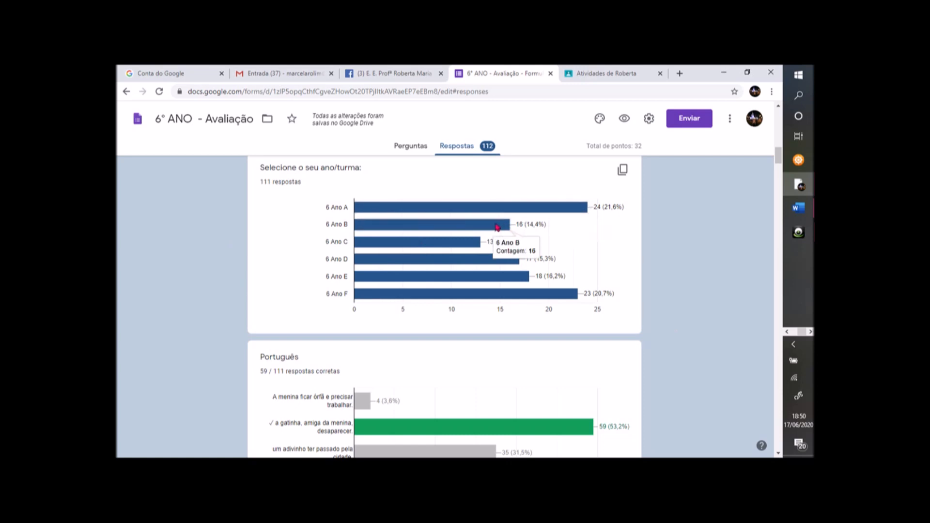
scroll(498, 271, down, 3)
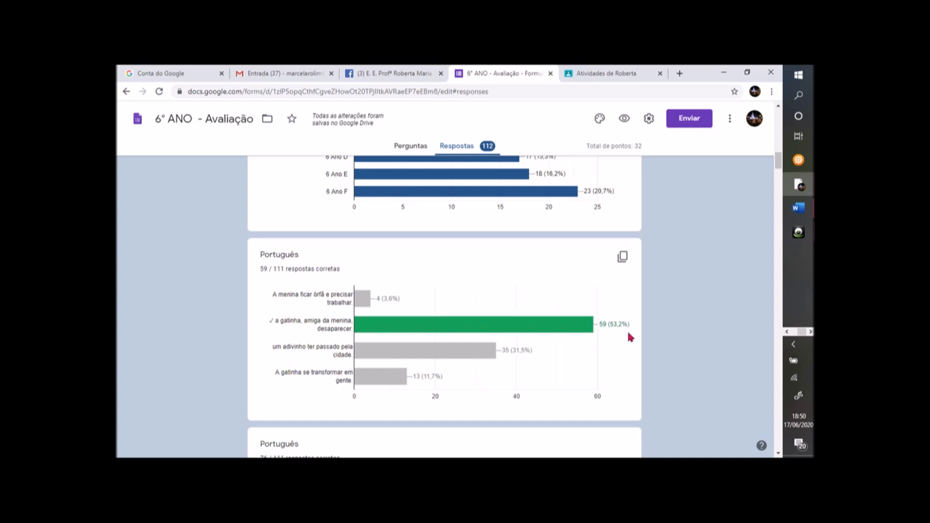
scroll(624, 332, down, 10)
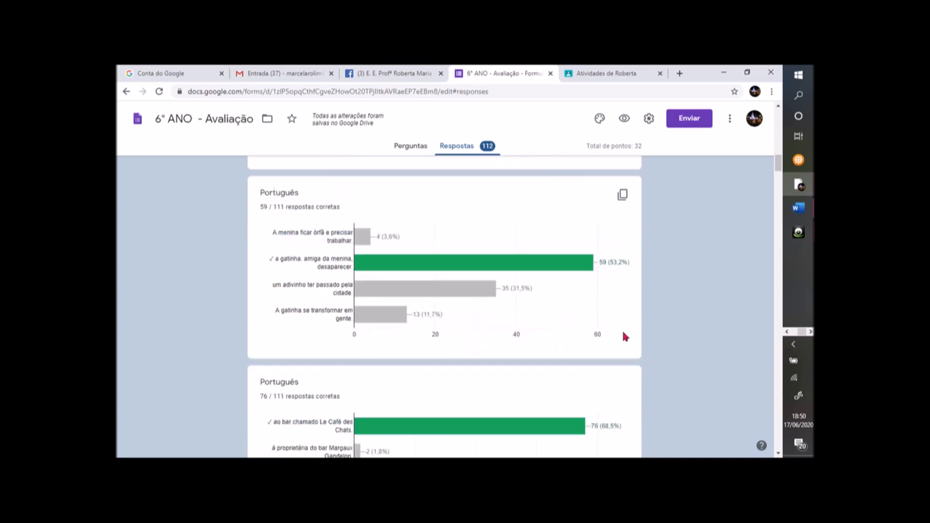
scroll(620, 334, down, 5)
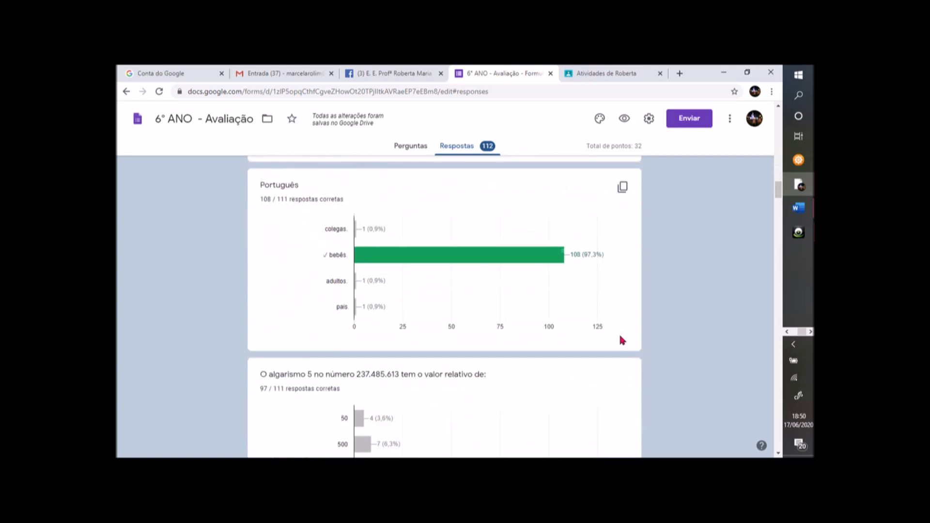
scroll(616, 339, up, 2)
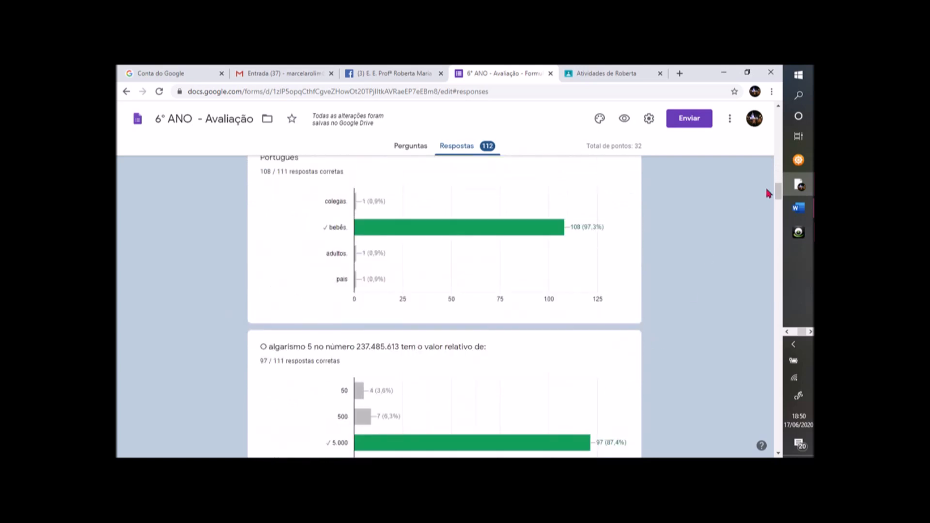
drag(778, 191, 776, 114)
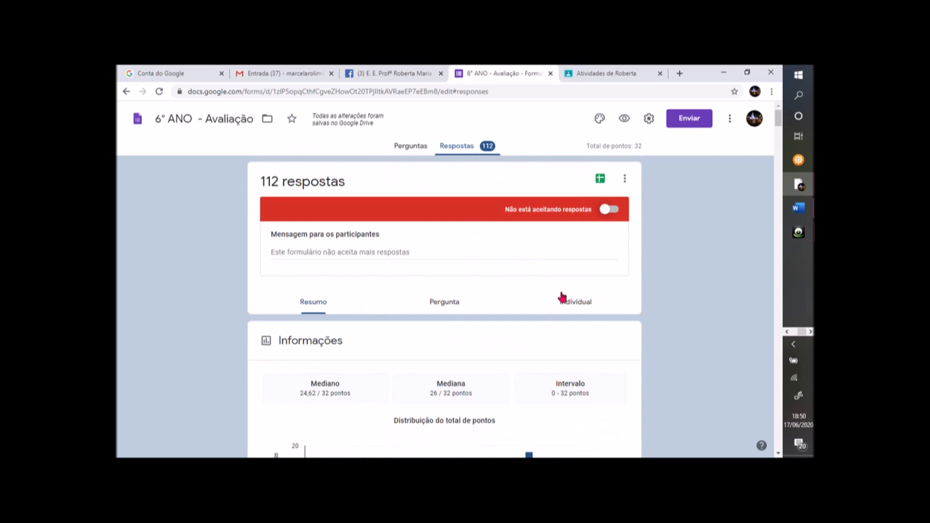
- View the individual responses, go to the second one, and examine its score, student name, and class
click(572, 307)
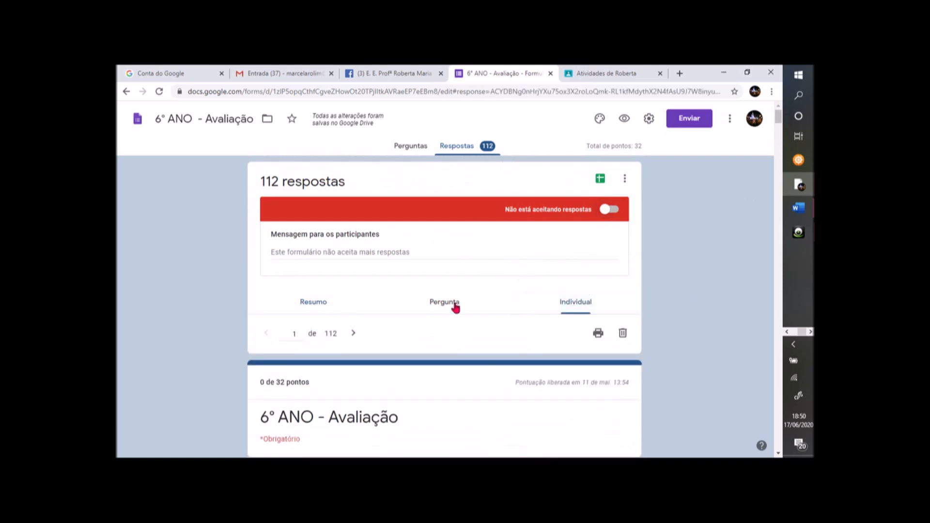
scroll(456, 306, down, 1)
click(349, 283)
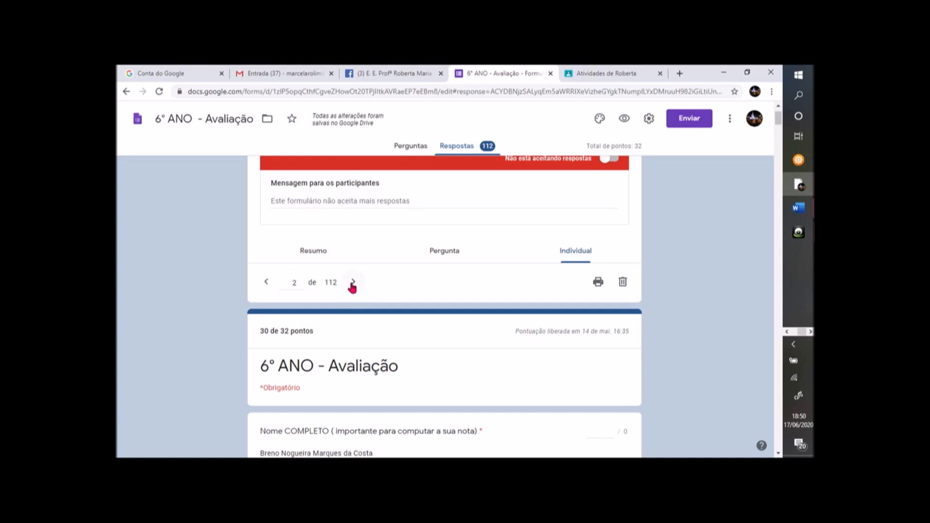
scroll(339, 291, down, 1)
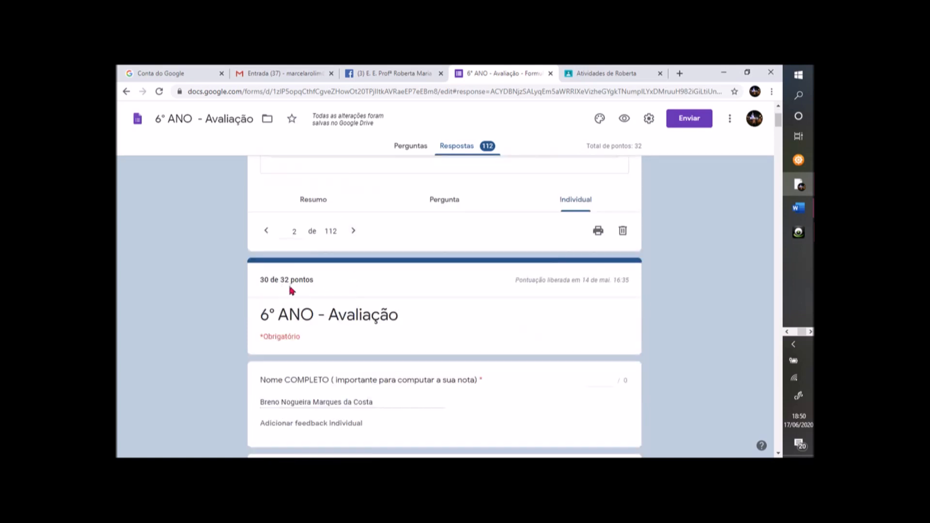
scroll(258, 290, down, 1)
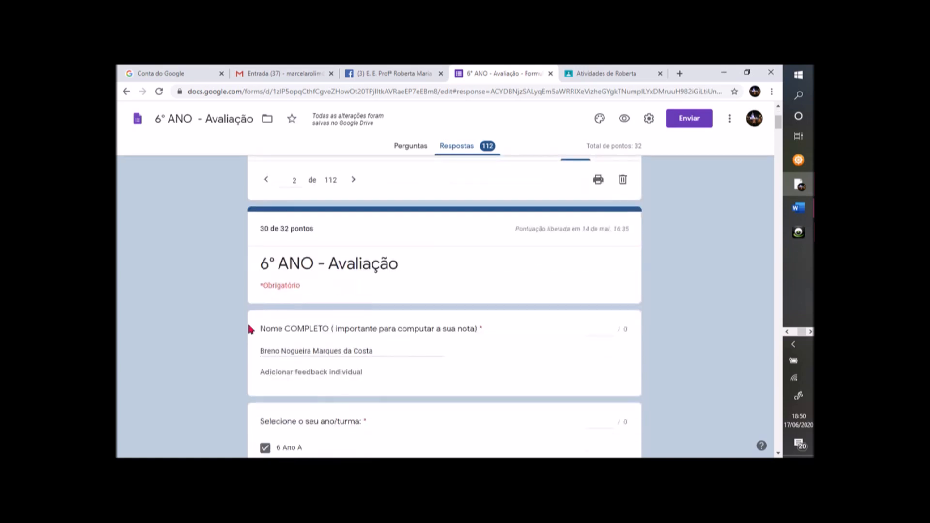
scroll(359, 353, down, 1)
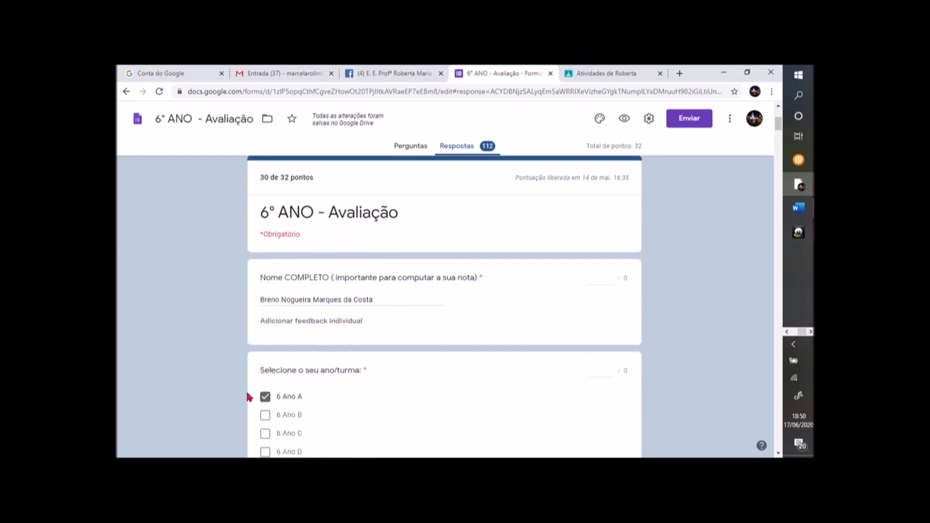
- Examine the graded Português answers in the second individual response, including its incorrect and correct choices
scroll(450, 382, down, 15)
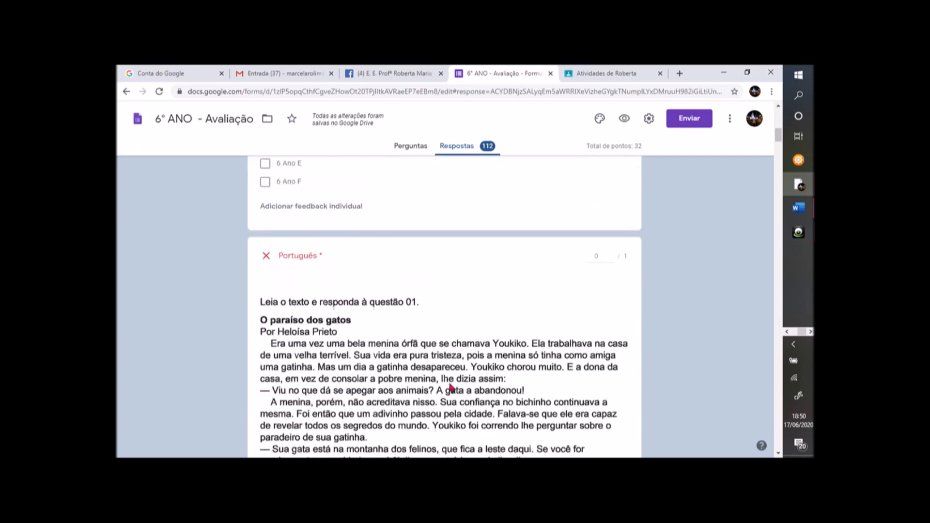
scroll(450, 387, down, 3)
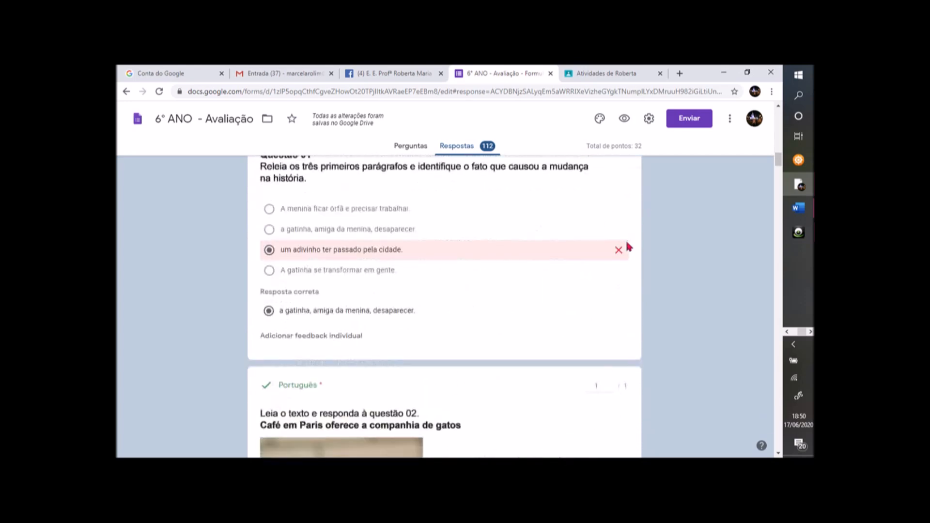
scroll(611, 275, down, 10)
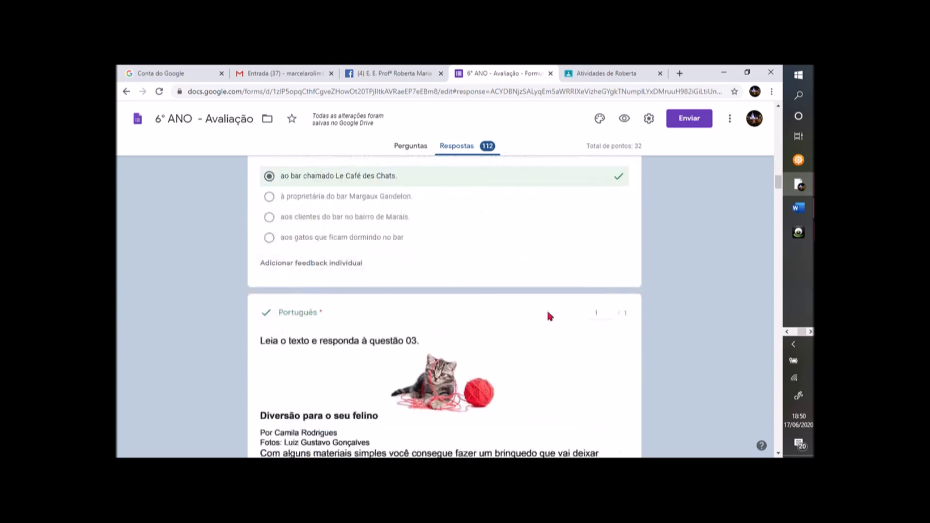
- Open the form's responses in Google Sheets and download the spreadsheet as Microsoft Excel (.xlsx)
drag(778, 183, 776, 110)
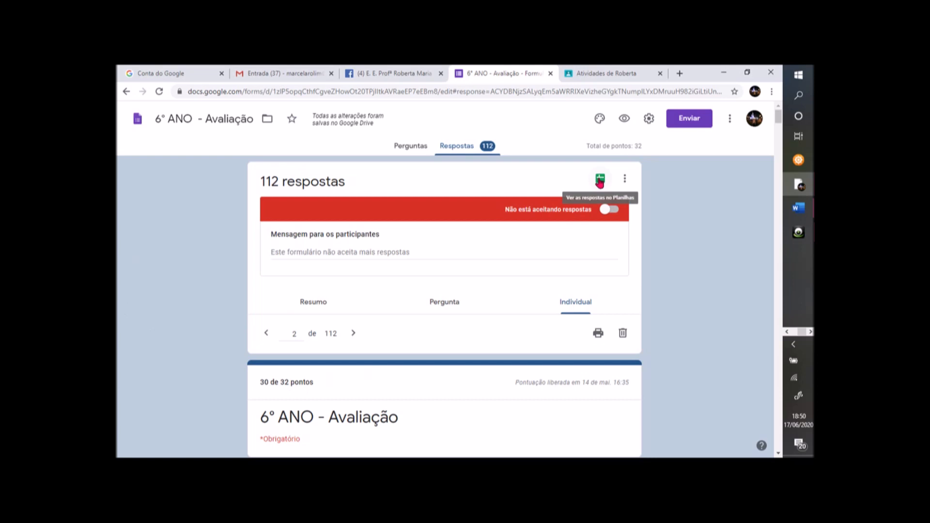
click(600, 180)
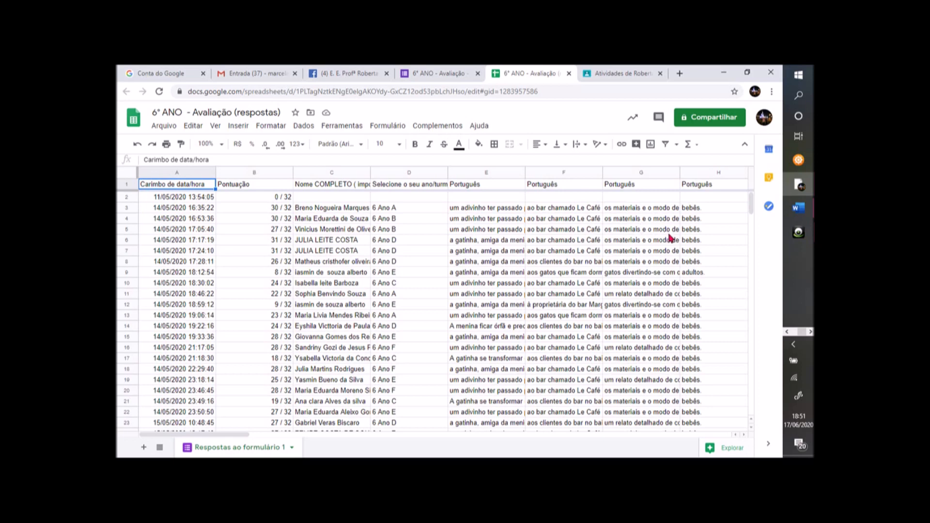
click(165, 127)
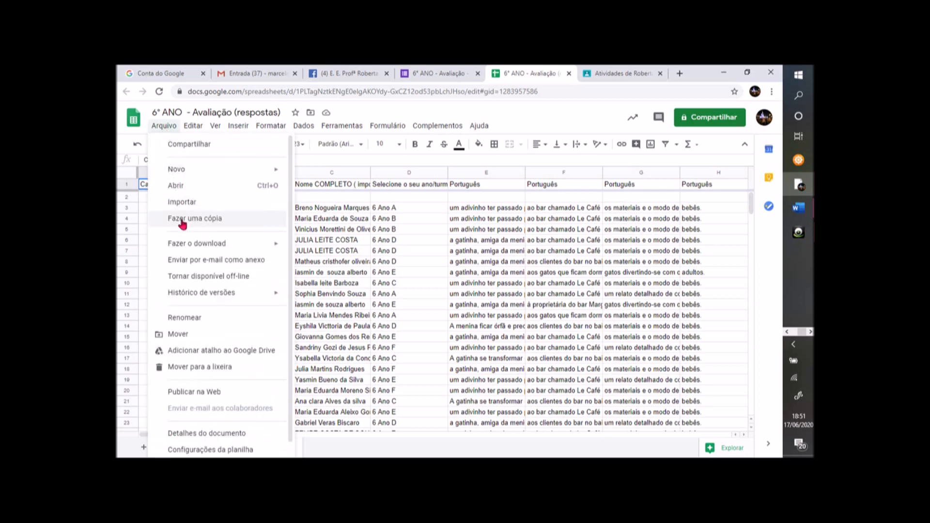
mouse_move(182, 247)
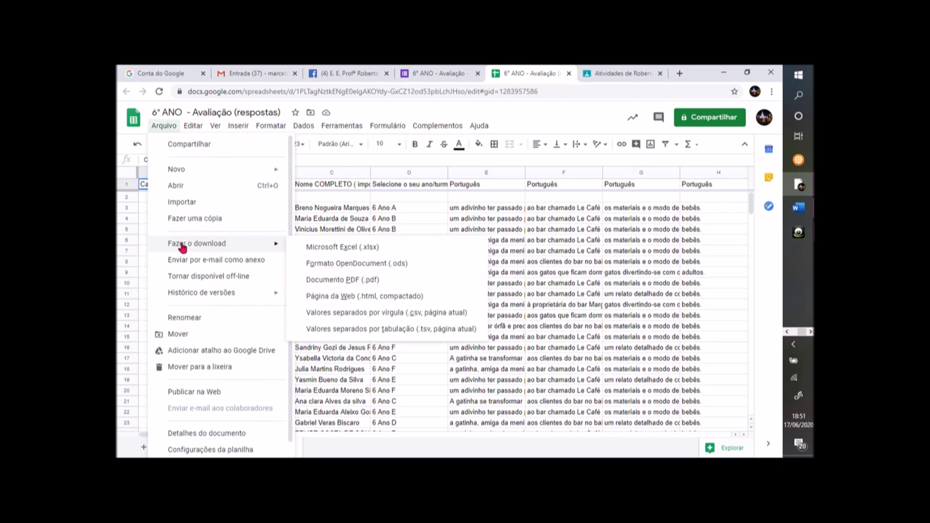
click(334, 250)
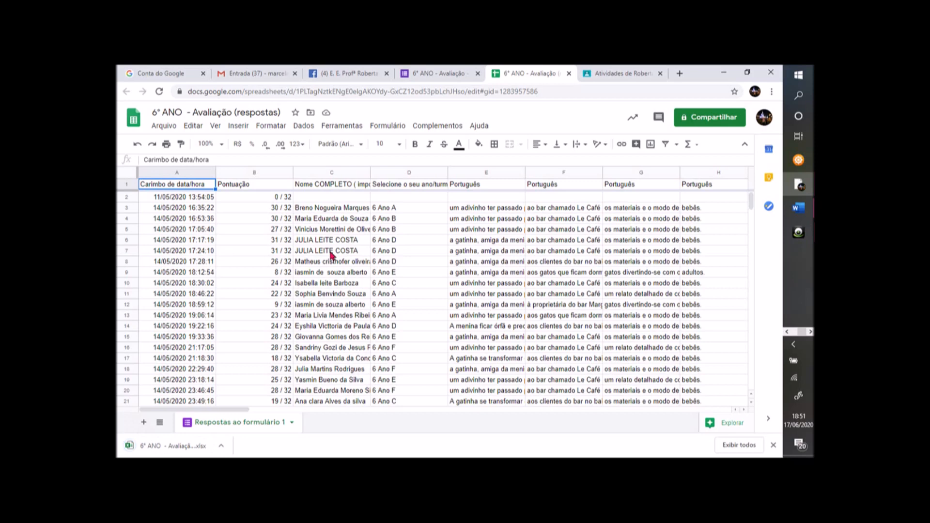
- Open the downloaded 6° ANO - Avaliação response workbook in Excel and enable editing
click(177, 448)
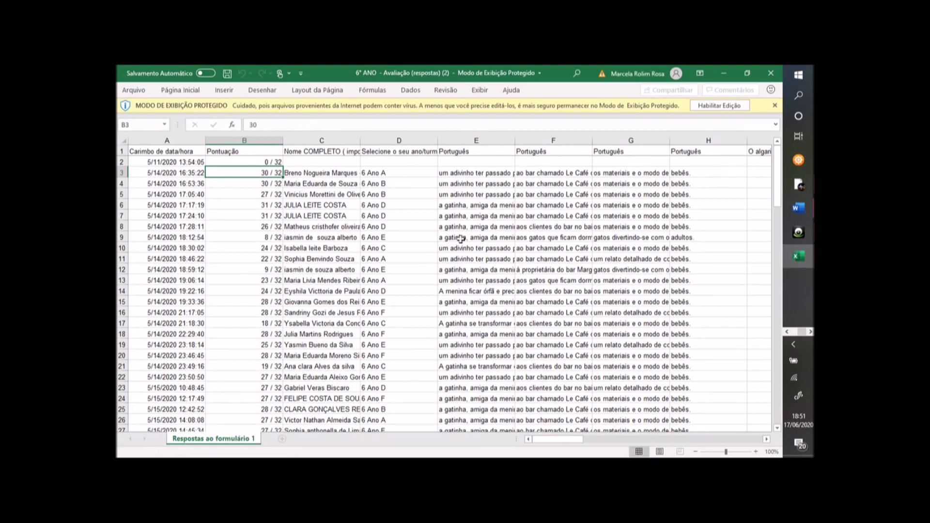
click(709, 106)
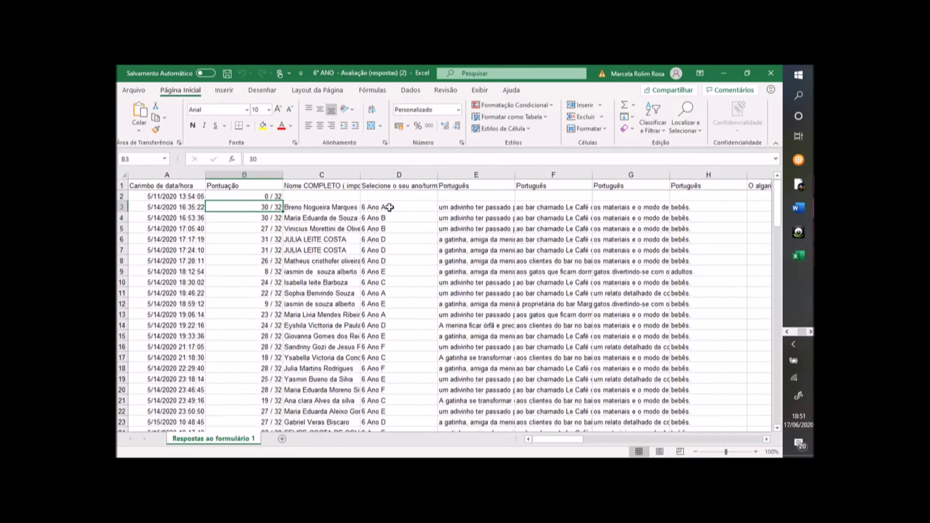
- Sort the responses by class from A to Z using cells D3 to D113, expanding the selection to the neighbouring columns
drag(390, 207, 397, 400)
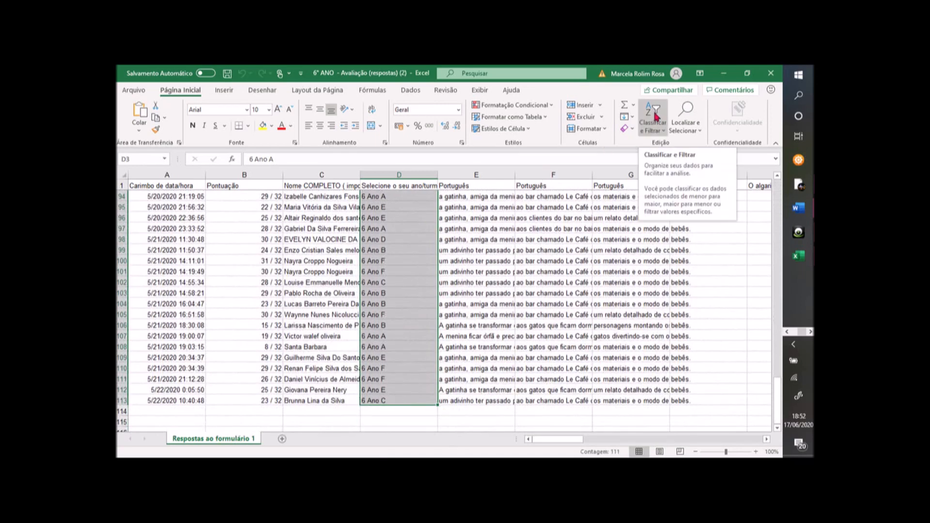
click(655, 118)
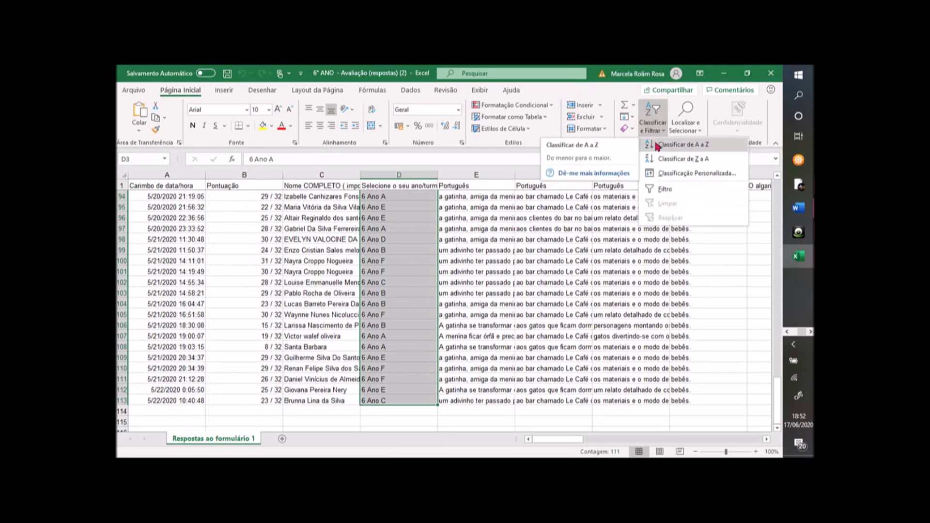
click(678, 144)
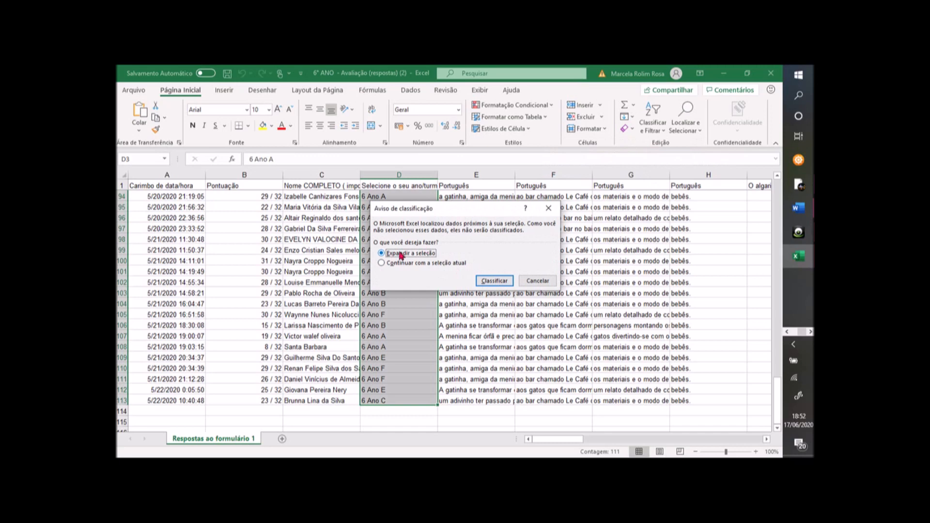
click(492, 282)
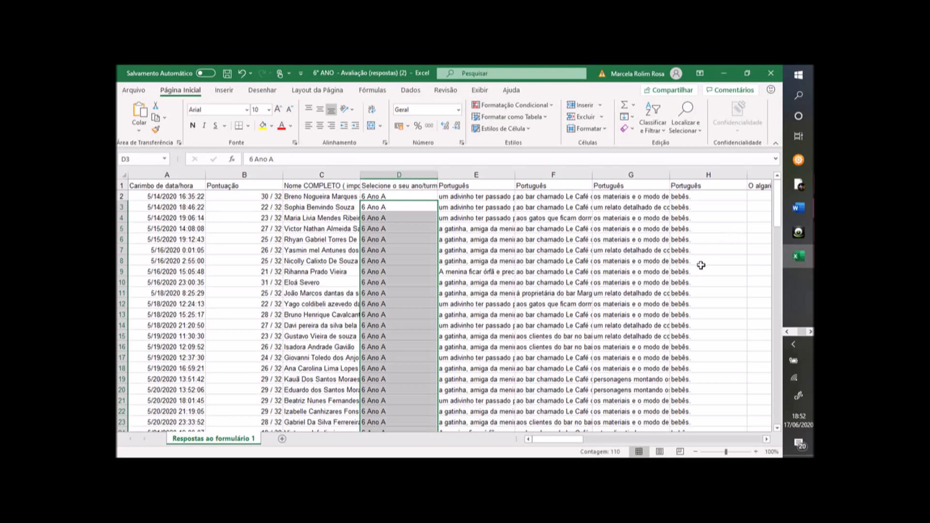
- Cut the 6 Ano B responses in rows 26 to 39 and paste them into a new worksheet starting at cell A3
drag(701, 265, 701, 273)
scroll(370, 272, down, 3)
scroll(370, 275, down, 2)
scroll(344, 295, down, 1)
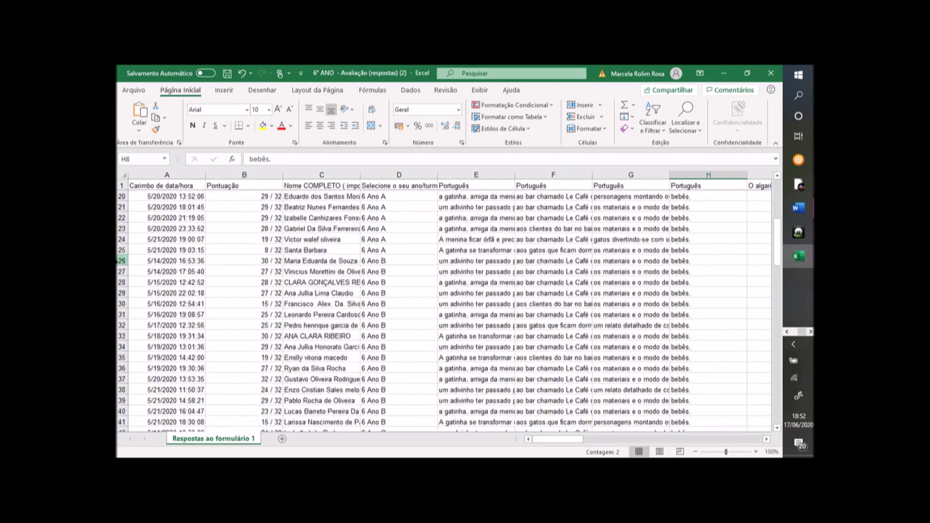
drag(118, 261, 275, 215)
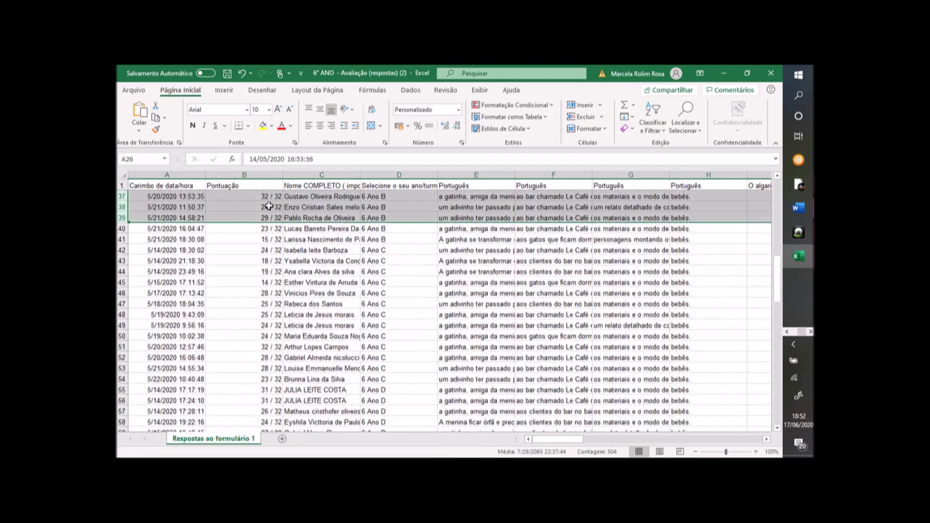
right_click(269, 207)
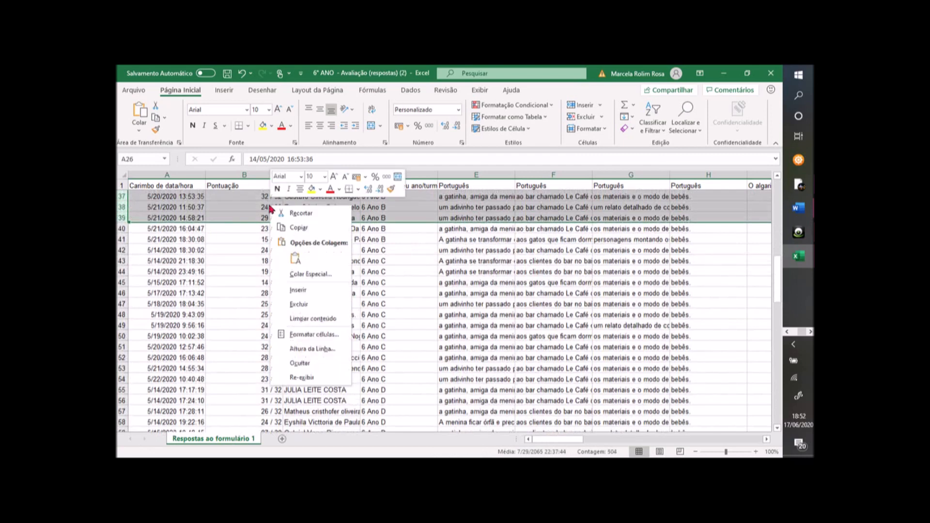
click(299, 214)
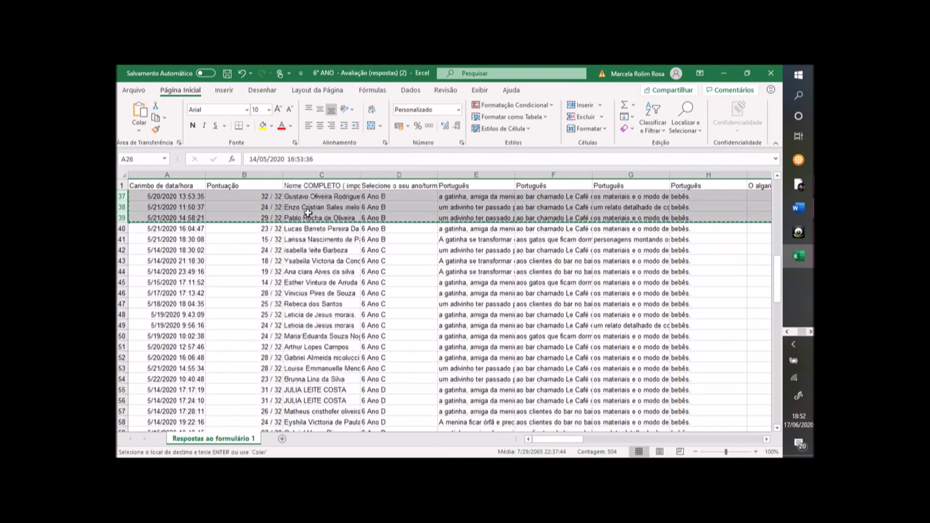
click(281, 439)
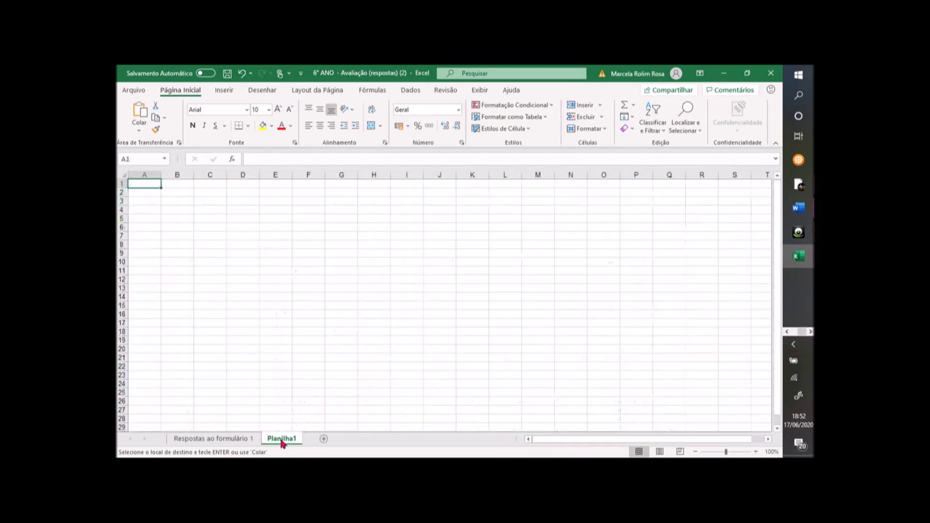
right_click(129, 200)
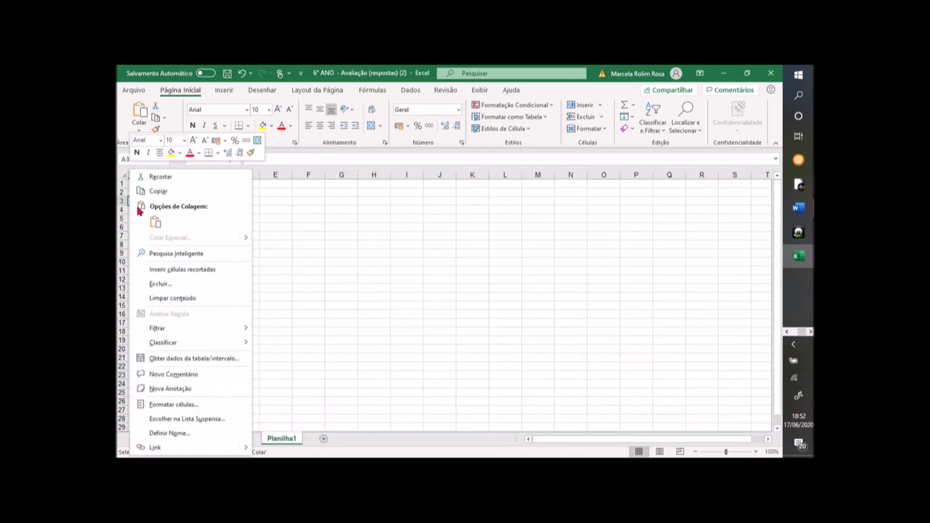
click(153, 220)
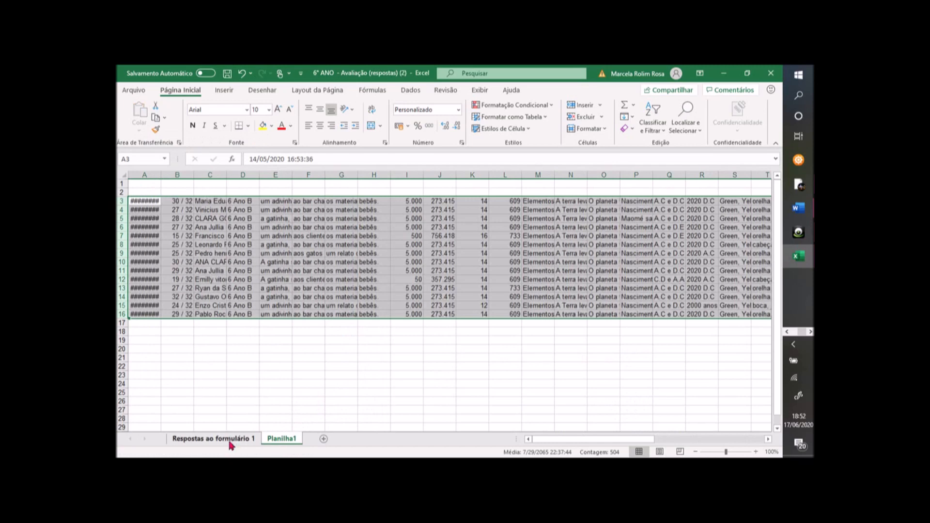
- Compare the original response sheet with Planilha1 and review the 6 Ano A rows at the start of the original sheet
click(230, 439)
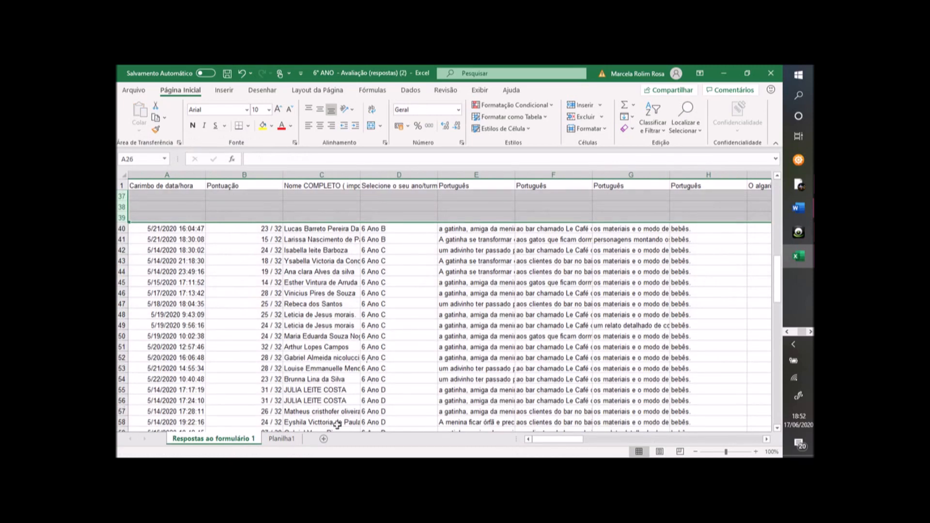
click(286, 439)
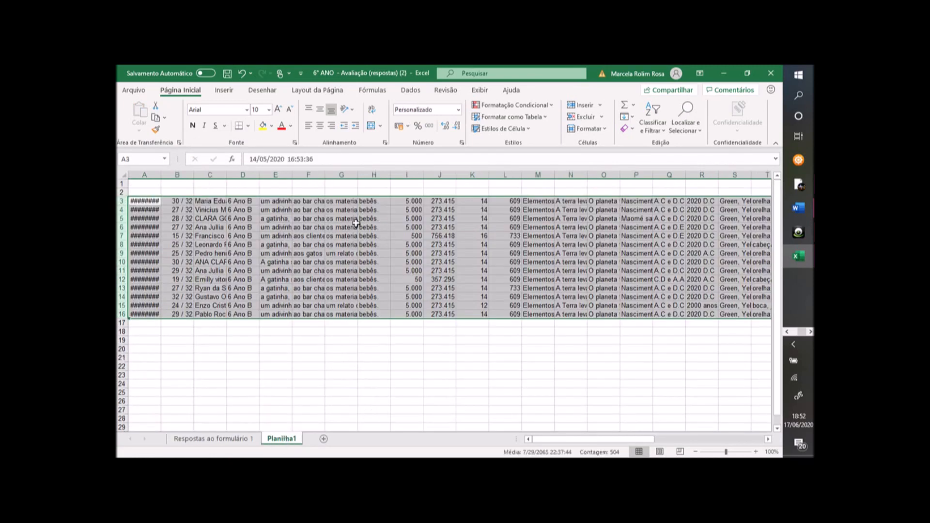
click(228, 438)
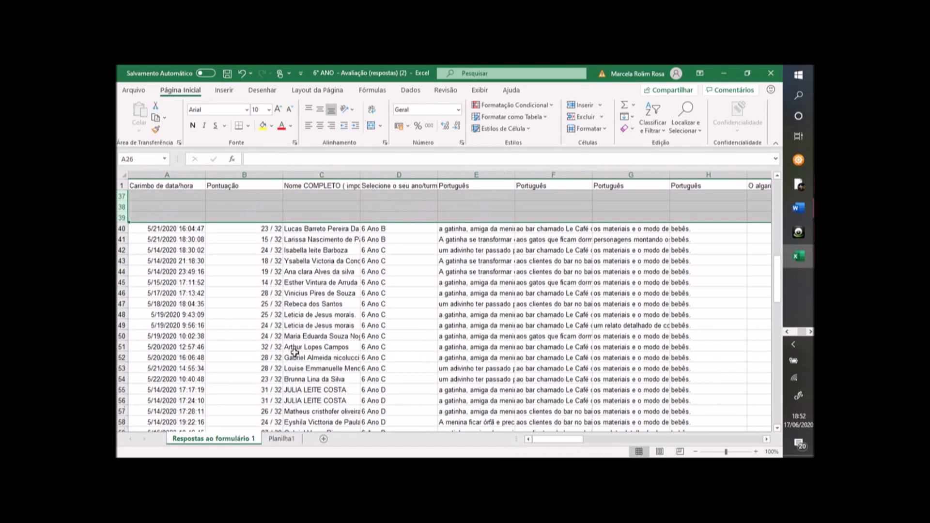
scroll(297, 349, up, 9)
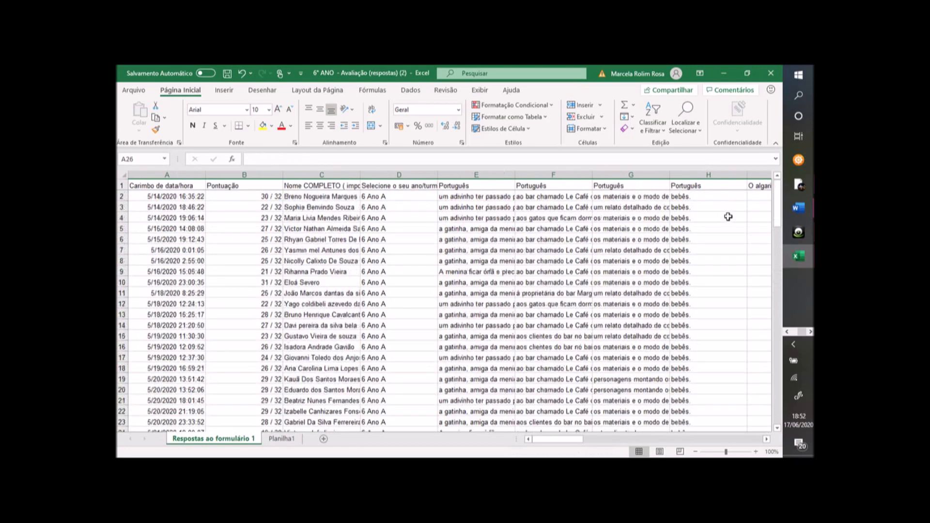
click(724, 215)
scroll(355, 252, down, 1)
scroll(354, 252, up, 1)
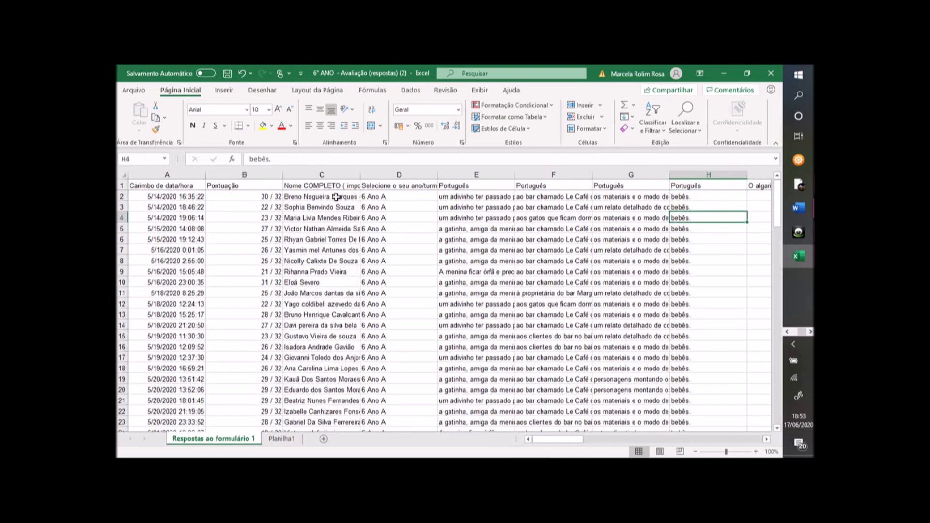
- Sort the 6 Ano A rows by student name (C2 to C25) from A to Z, expanding the selection, and return to Google Sheets
drag(315, 198, 305, 425)
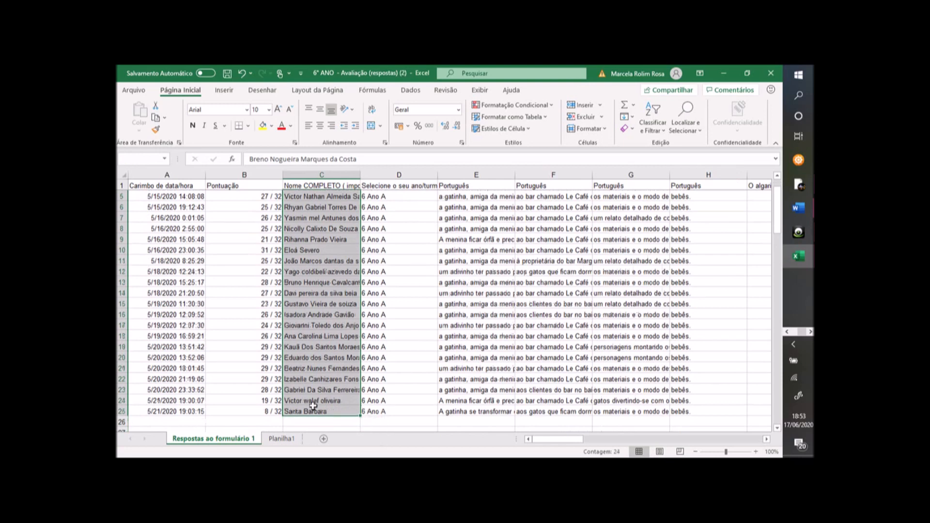
click(655, 111)
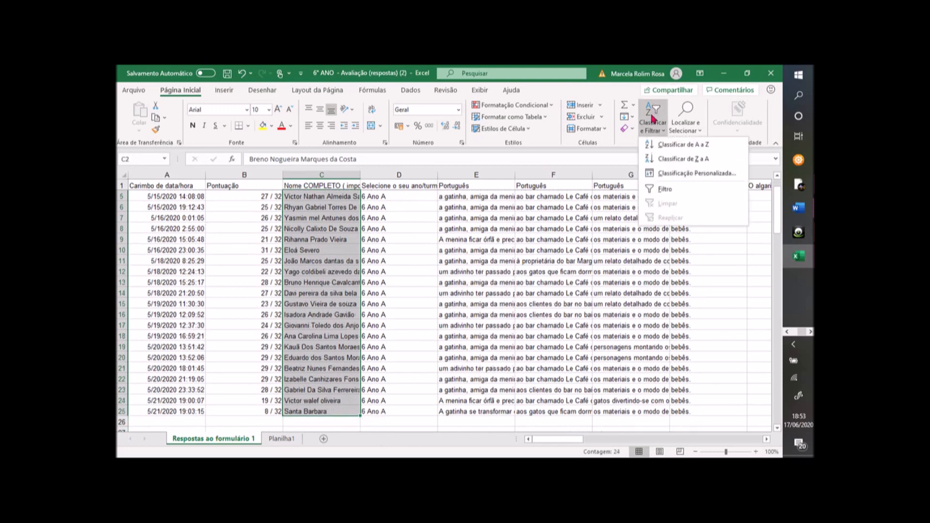
click(659, 145)
click(486, 280)
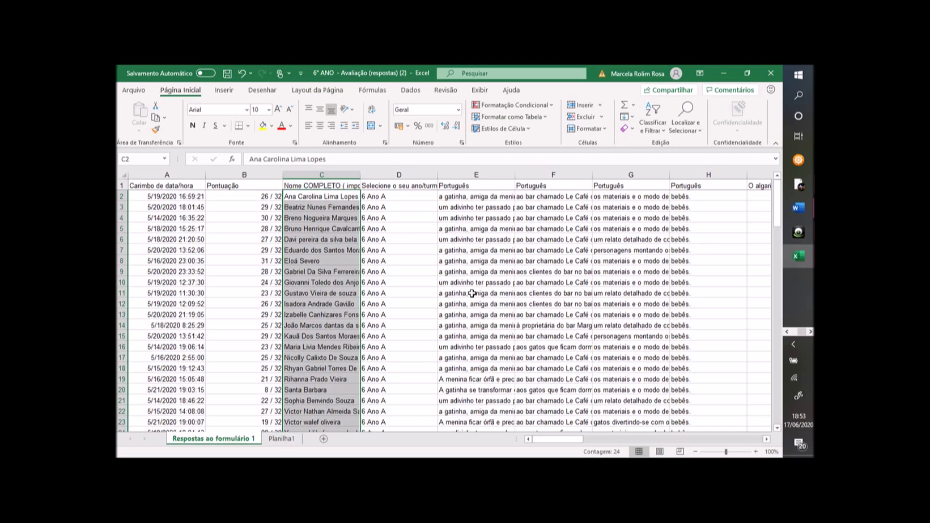
click(401, 270)
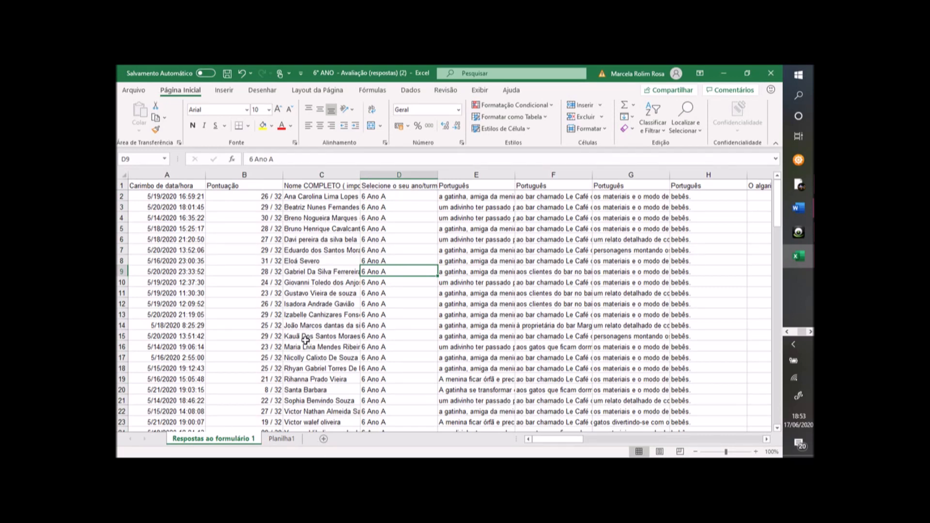
click(728, 75)
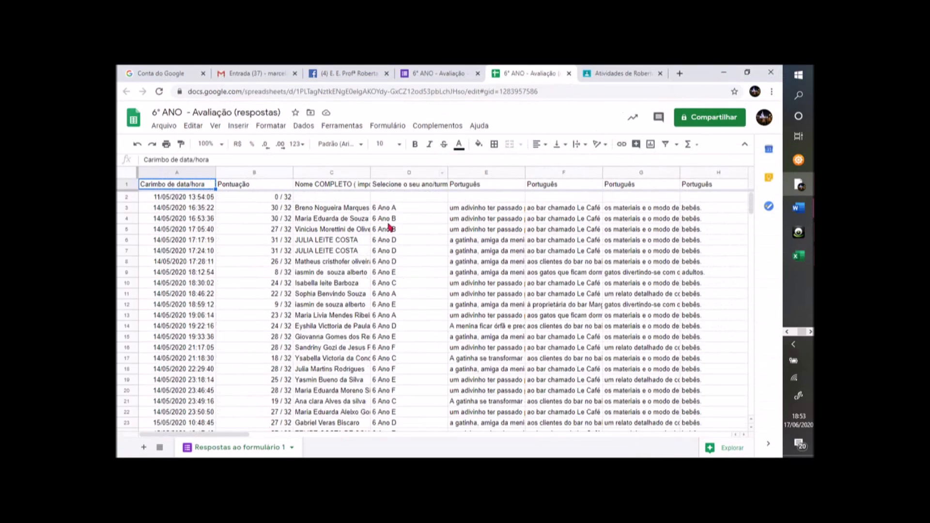
click(803, 232)
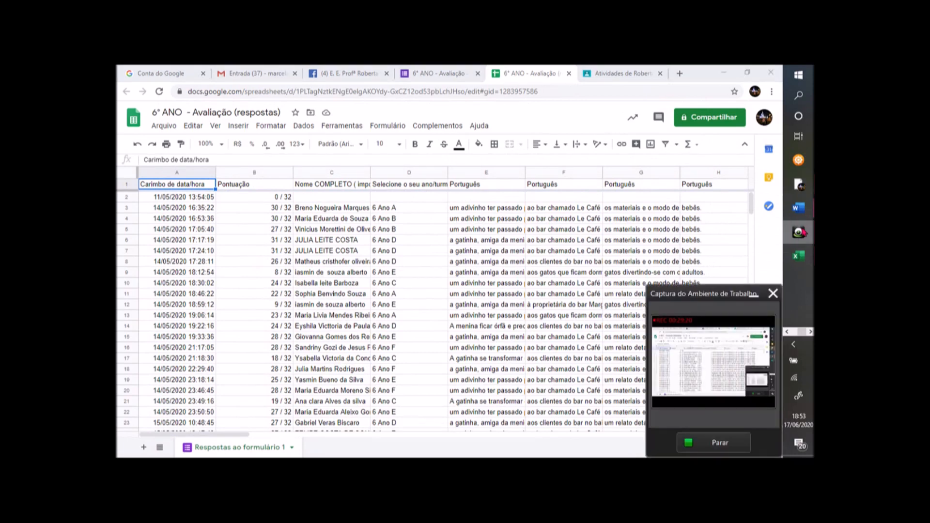
click(714, 443)
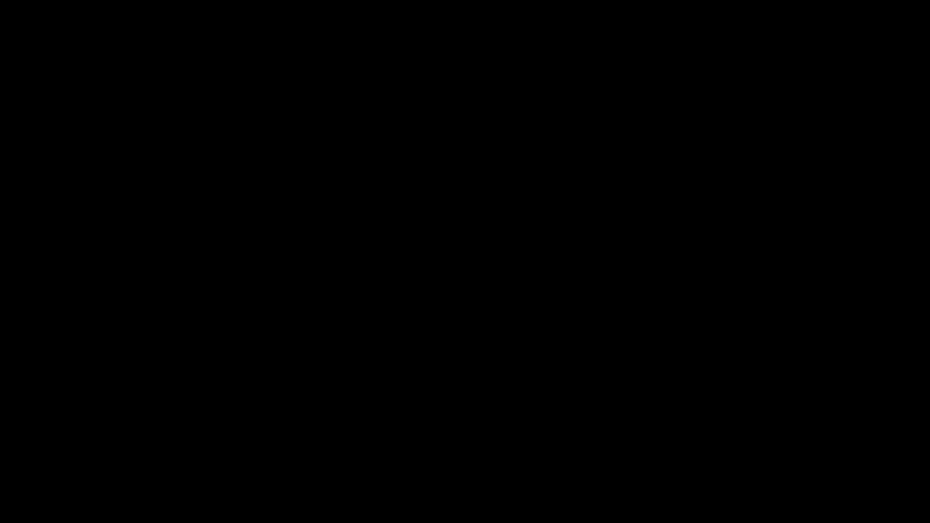